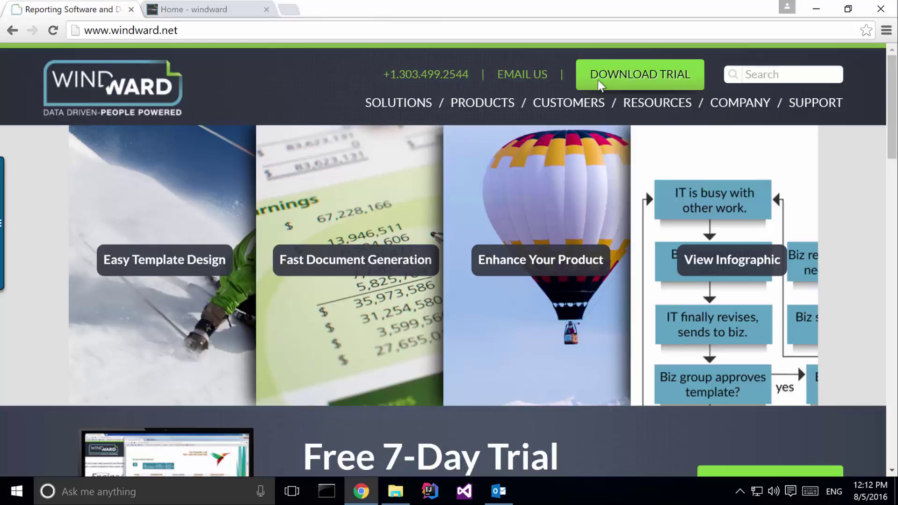
# Submit Windward's free trial form for AutoTag Template Designer to download the WindwardWebInstall installer
pyautogui.click(603, 84)
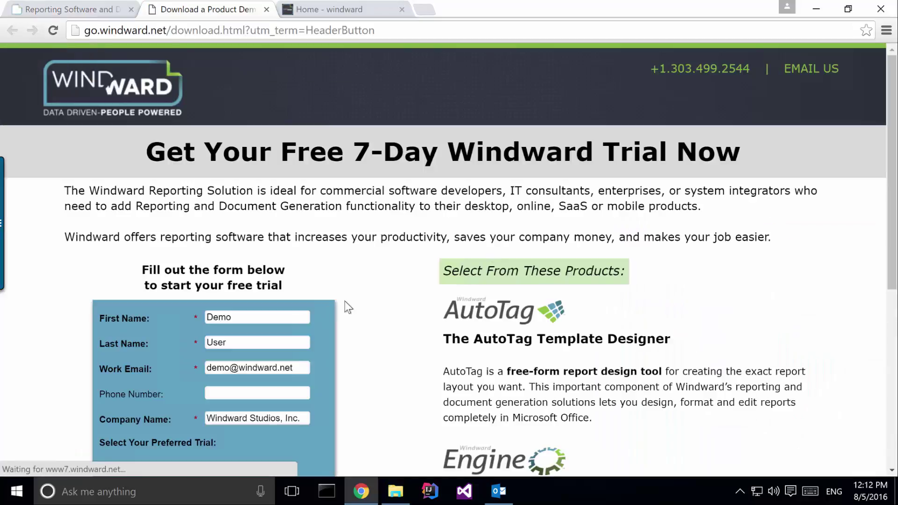
pyautogui.scroll(-3, 398, 312)
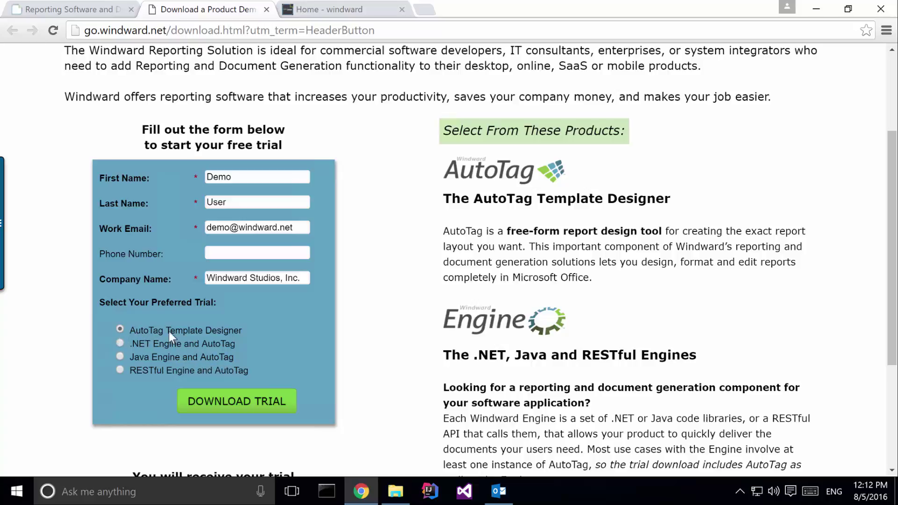
pyautogui.click(263, 406)
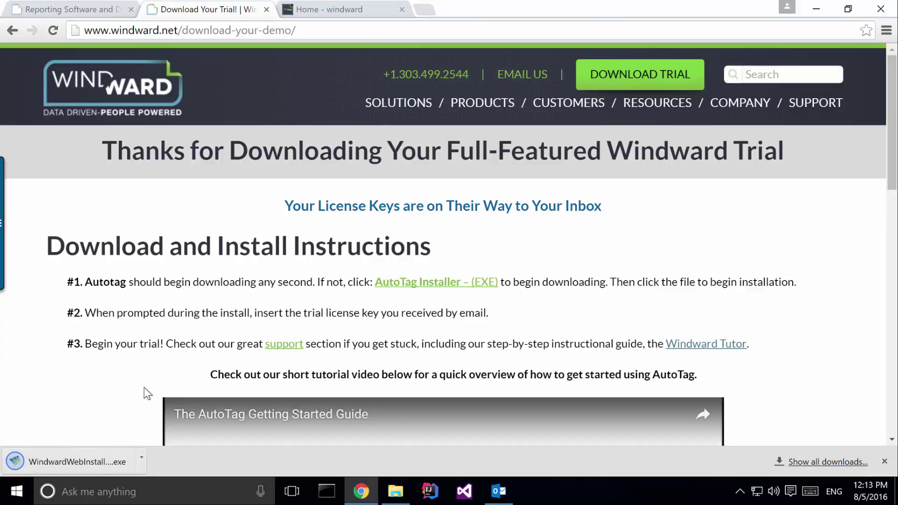
# Run WindwardWebInstall.exe, accept the license agreement to reach the License Key step, then switch to Outlook
pyautogui.click(77, 461)
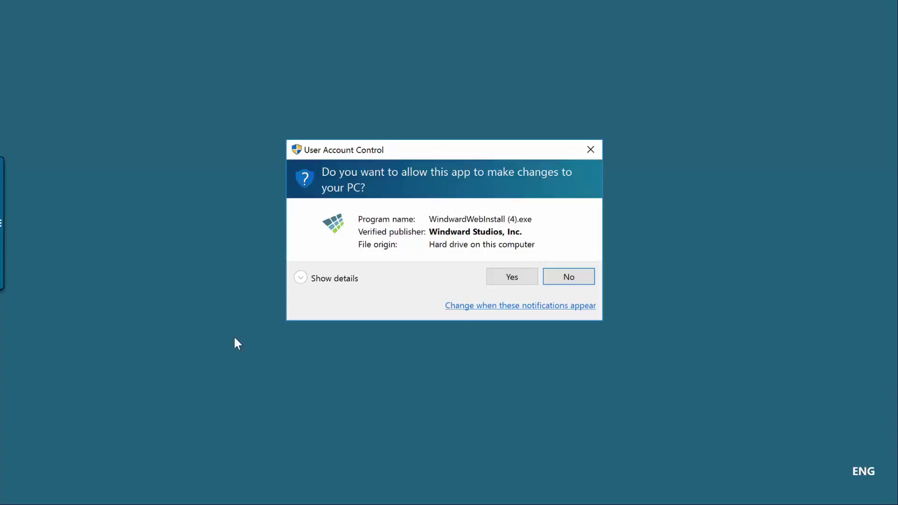
pyautogui.click(511, 277)
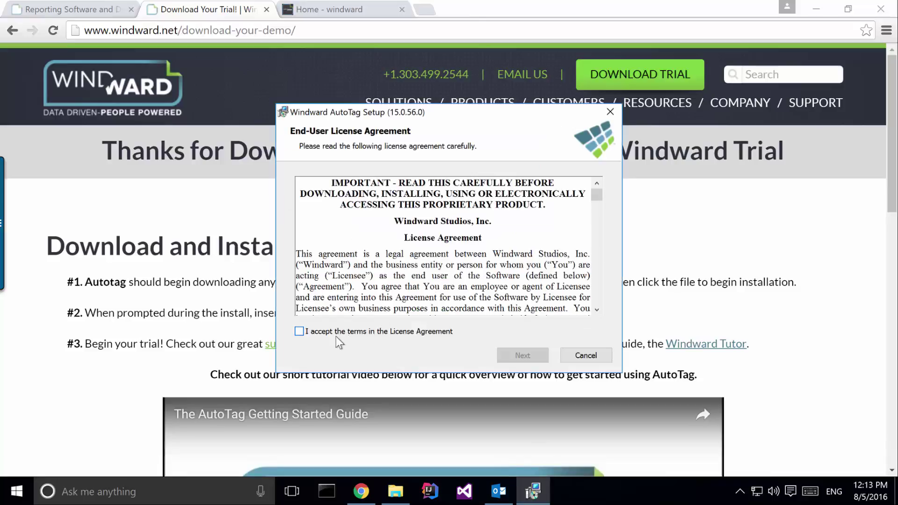
pyautogui.click(338, 333)
pyautogui.click(528, 352)
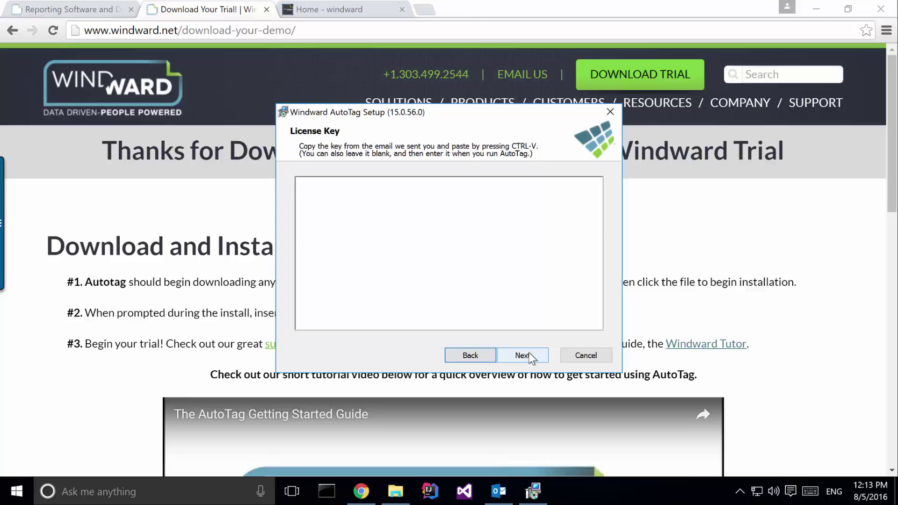
pyautogui.click(499, 491)
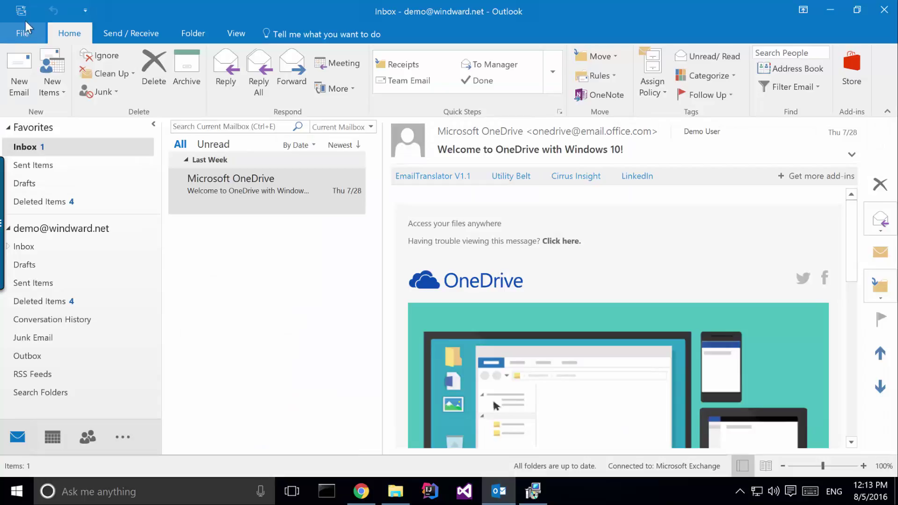
# Open the Windward Team's 'Activate Your Windward Trial' email
pyautogui.click(22, 11)
pyautogui.click(280, 188)
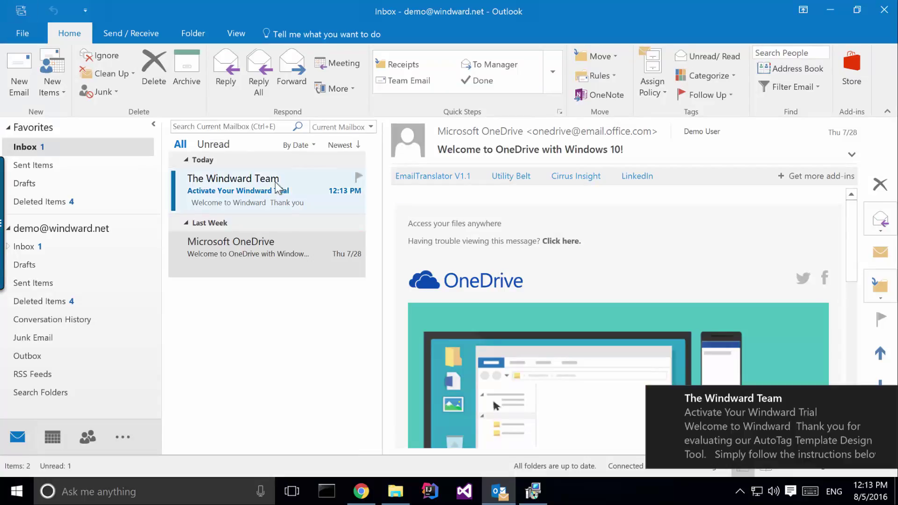
pyautogui.doubleClick(280, 187)
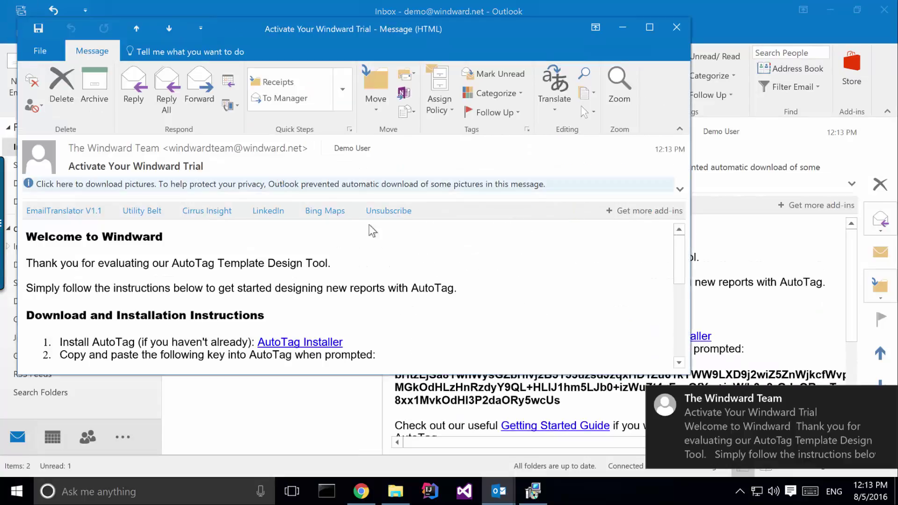
# Copy the trial license key from the email and close the message
pyautogui.scroll(-3, 340, 304)
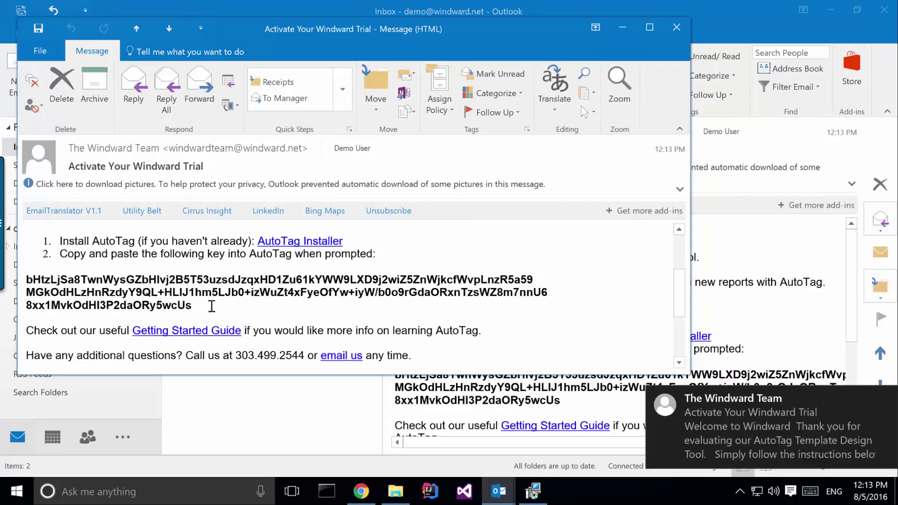
pyautogui.moveTo(193, 304); pyautogui.dragTo(45, 280)
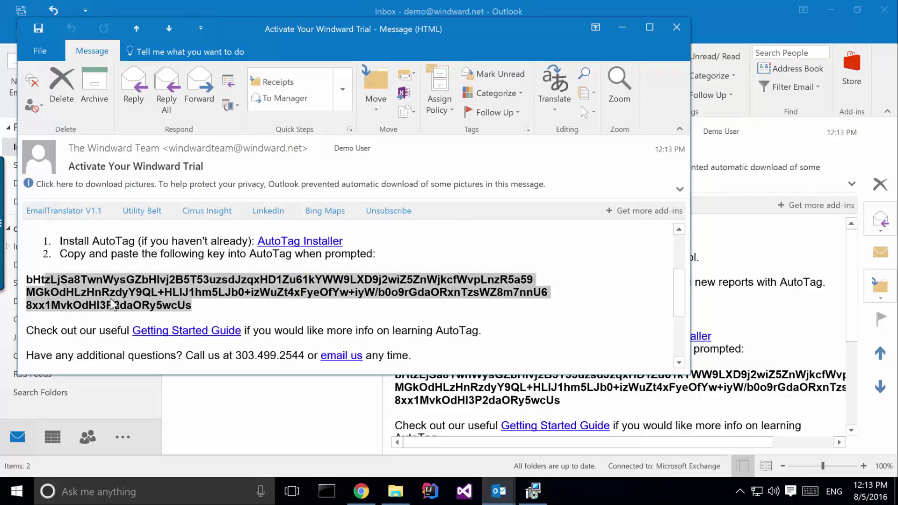
pyautogui.click(229, 303)
pyautogui.moveTo(192, 305); pyautogui.dragTo(66, 281)
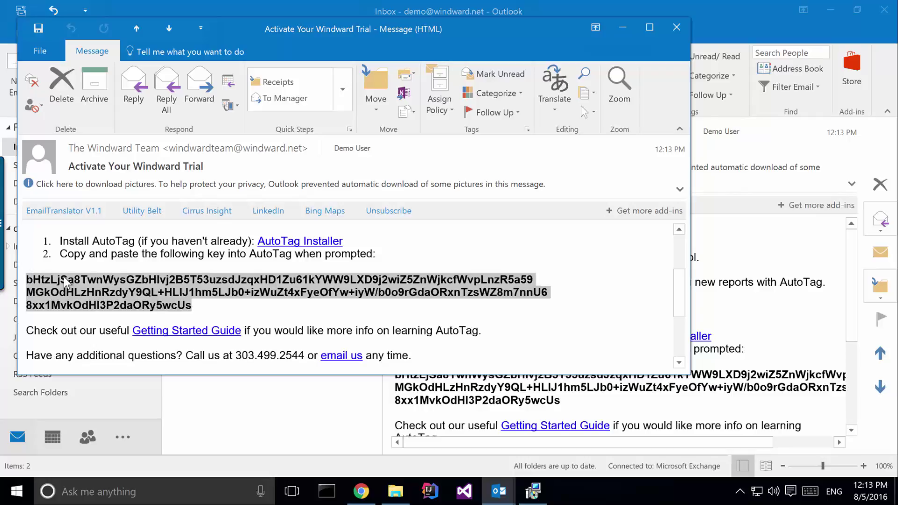
pyautogui.rightClick(65, 280)
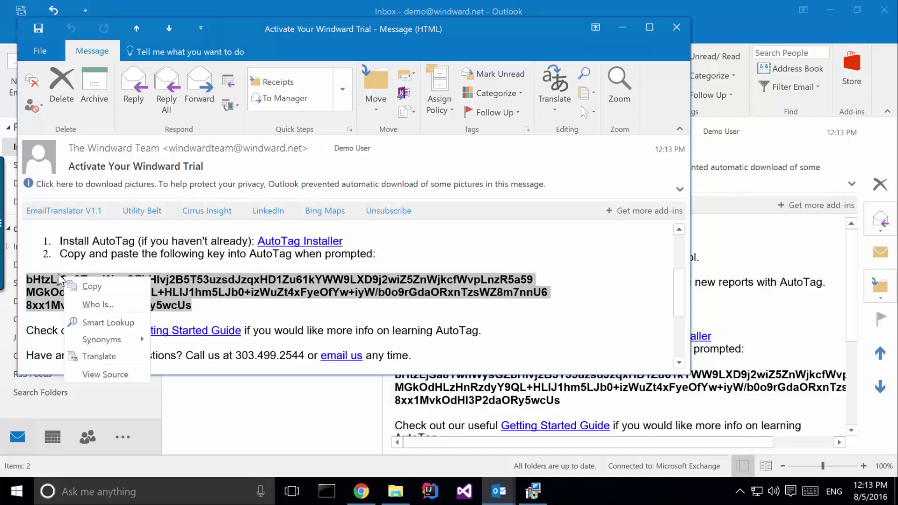
pyautogui.click(99, 291)
pyautogui.click(677, 28)
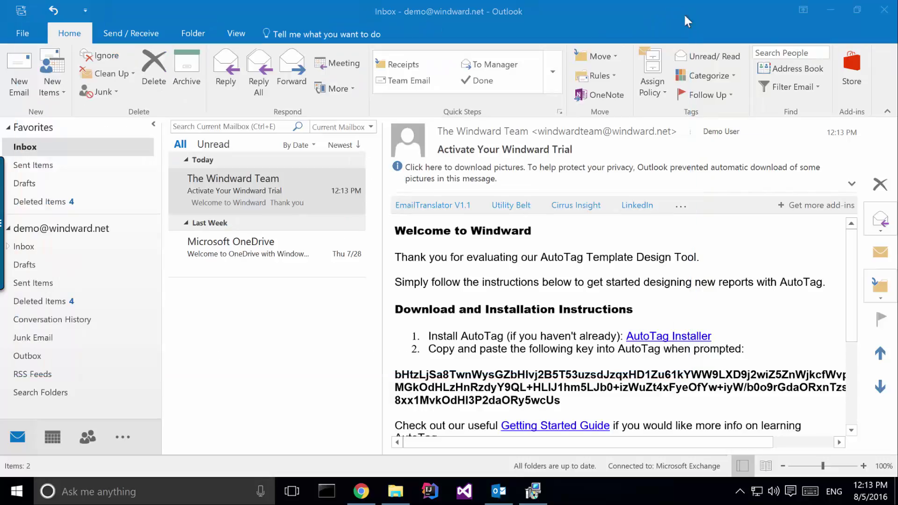
# Paste the trial license key, install AutoTag to the default folder, and set Word to open on close
pyautogui.click(883, 10)
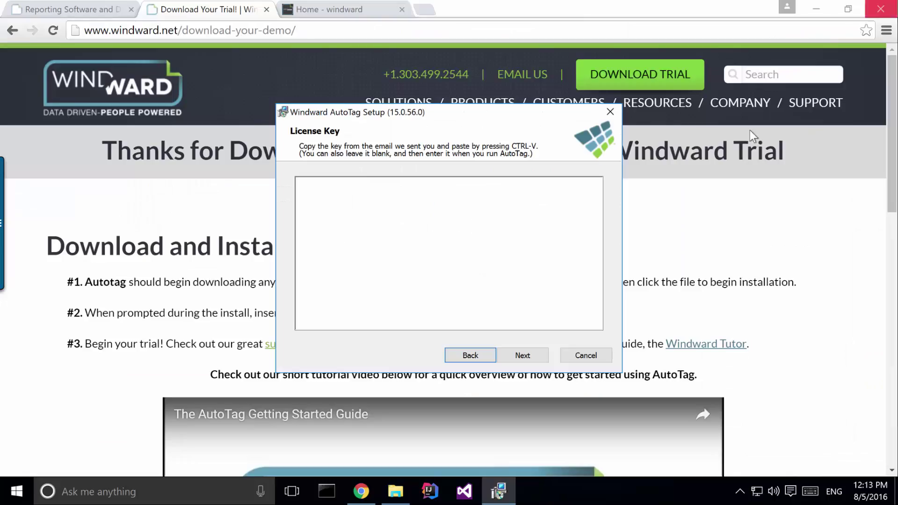
pyautogui.click(464, 238)
pyautogui.hotkey('ctrl', 'v')
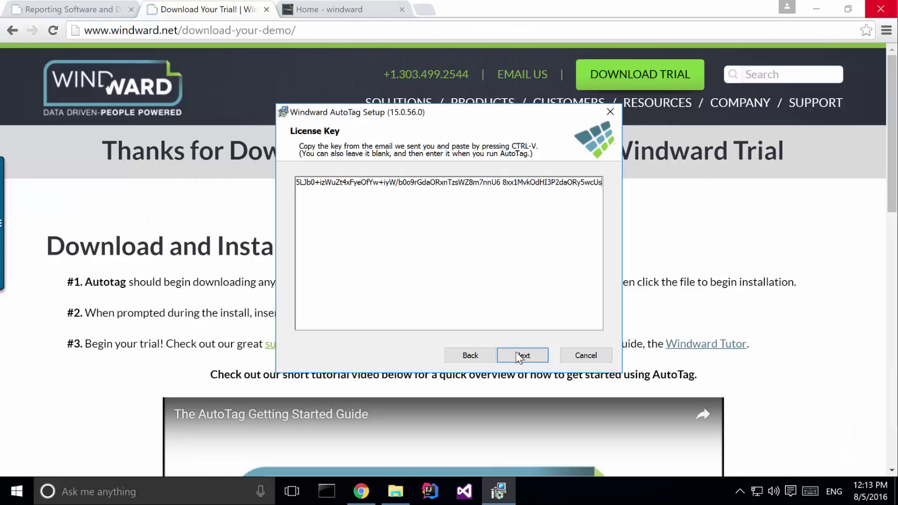
pyautogui.click(522, 356)
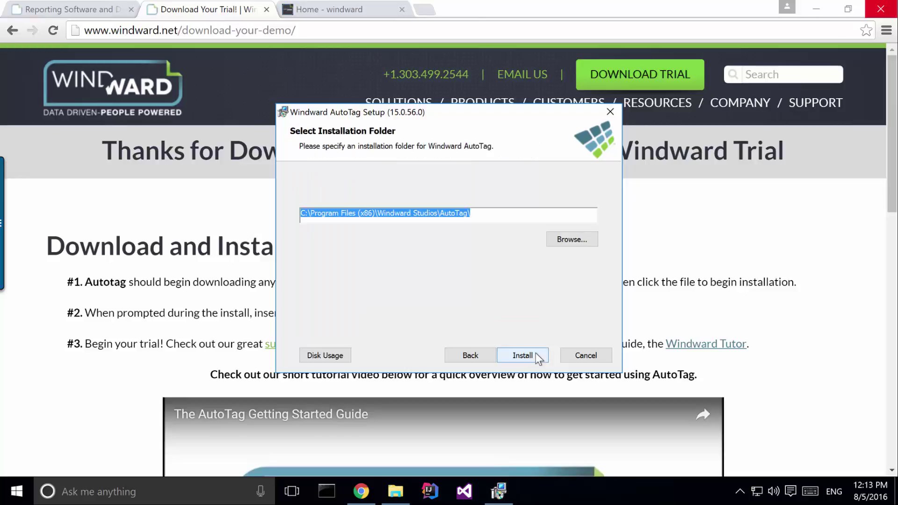
pyautogui.click(535, 355)
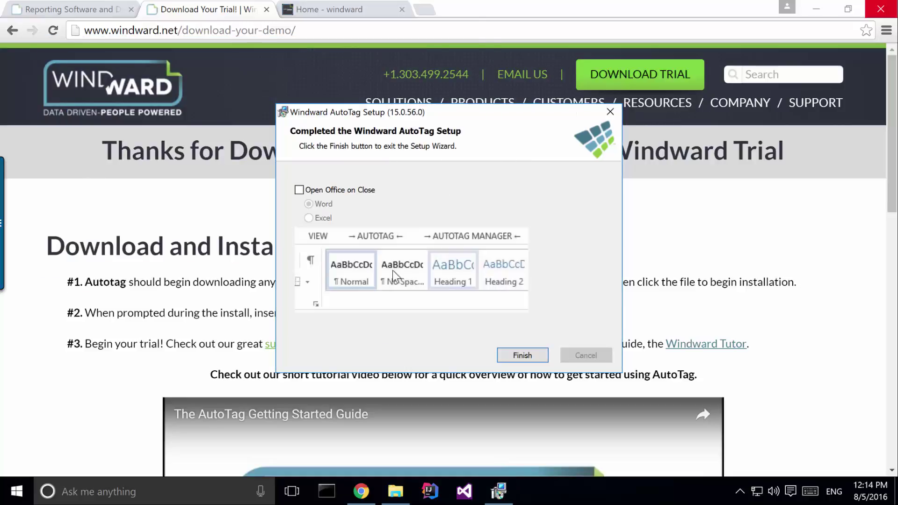
pyautogui.click(321, 192)
# Finish setup and check the new AutoTag and AutoTag Manager tabs in Word
pyautogui.click(519, 354)
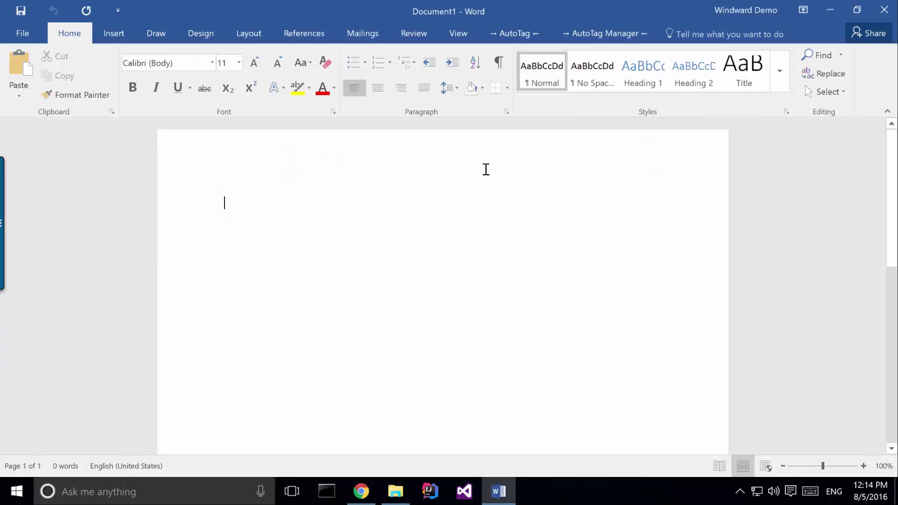
pyautogui.click(506, 34)
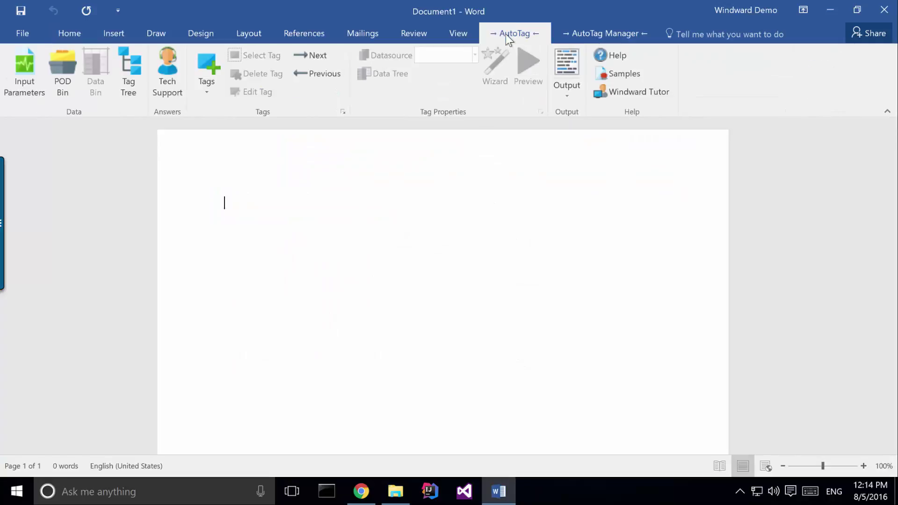
pyautogui.click(587, 36)
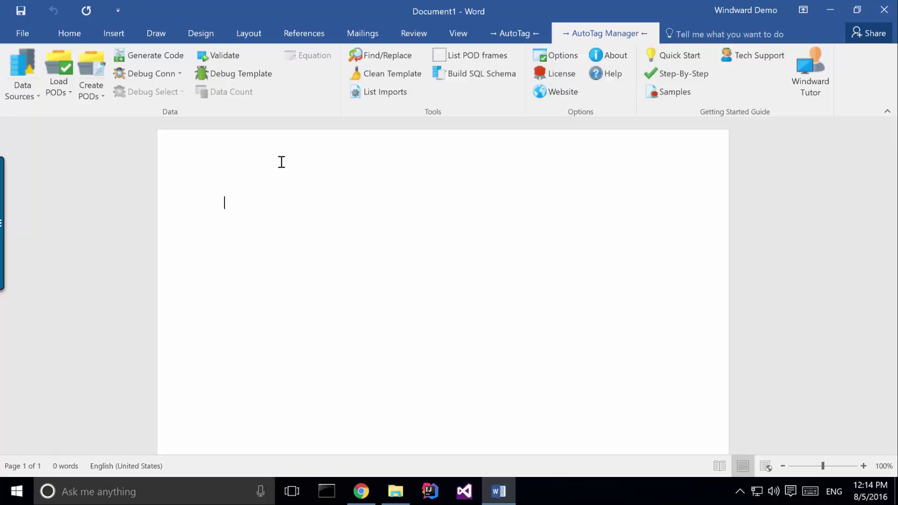
# Load the local POD file Demo_Pod1.rdlx through Load PODs > Add local
pyautogui.click(68, 97)
pyautogui.click(71, 116)
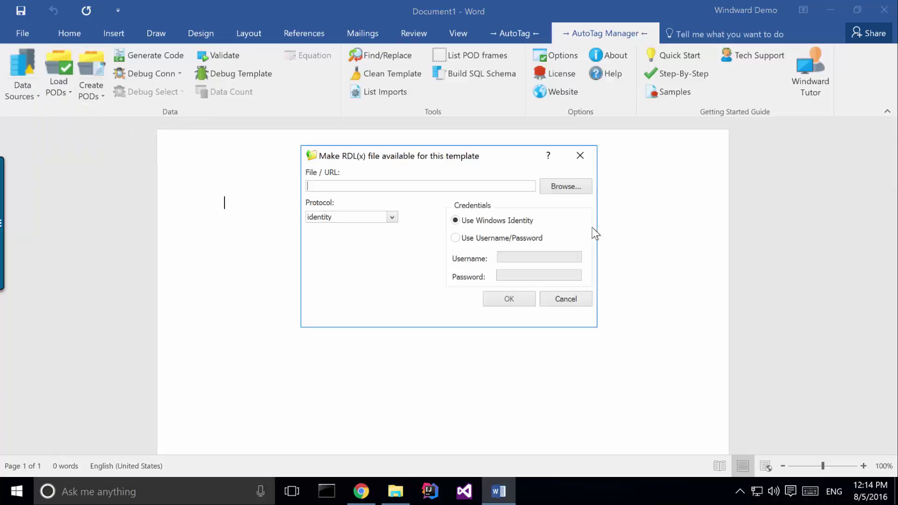
pyautogui.click(564, 187)
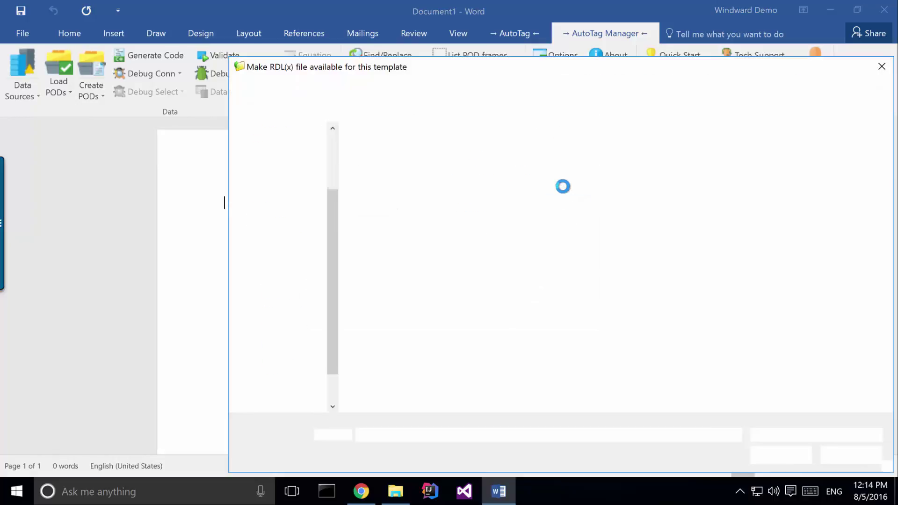
pyautogui.doubleClick(405, 181)
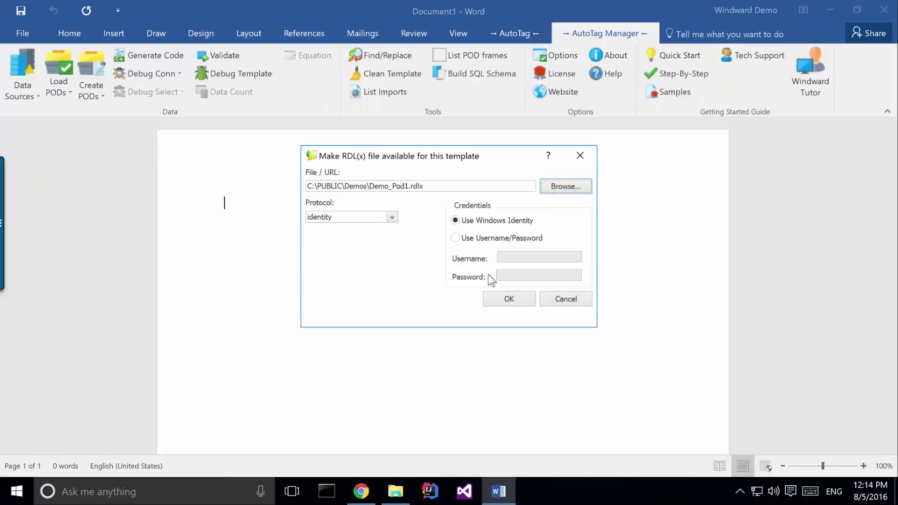
pyautogui.click(500, 304)
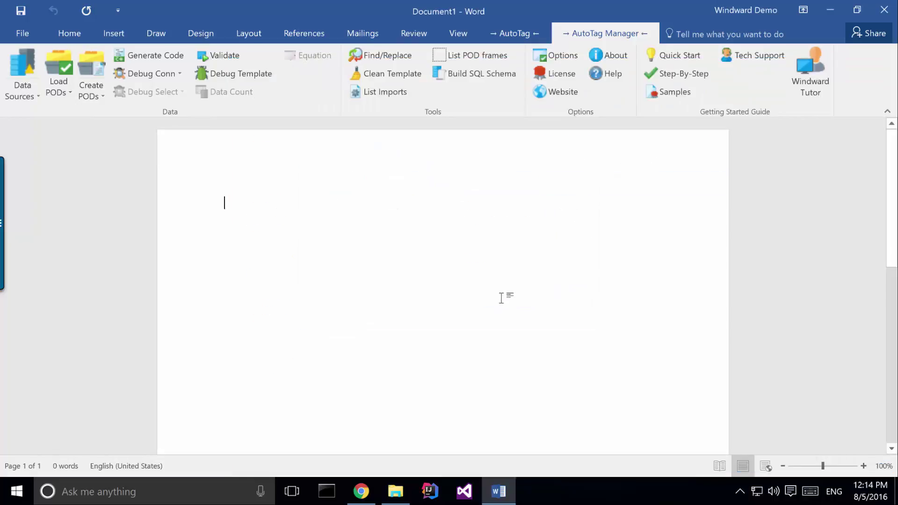
pyautogui.click(513, 33)
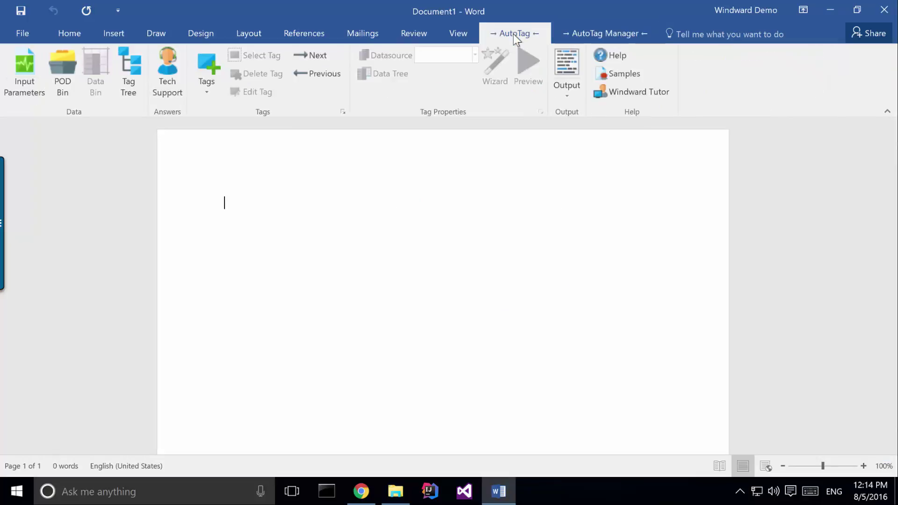
# Open the POD Bin, expand Demo_Pod1, and browse the DEMO_MSSQL database tree
pyautogui.click(65, 79)
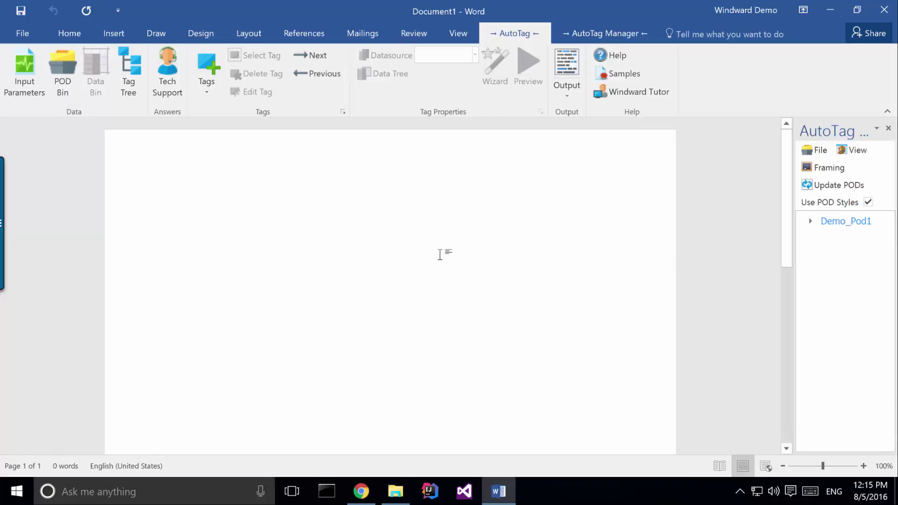
pyautogui.moveTo(769, 166); pyautogui.dragTo(656, 158)
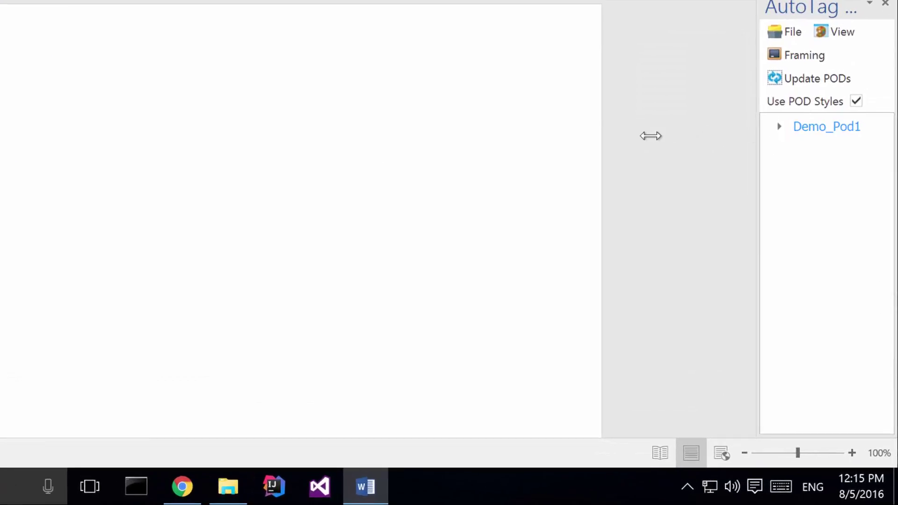
pyautogui.click(658, 81)
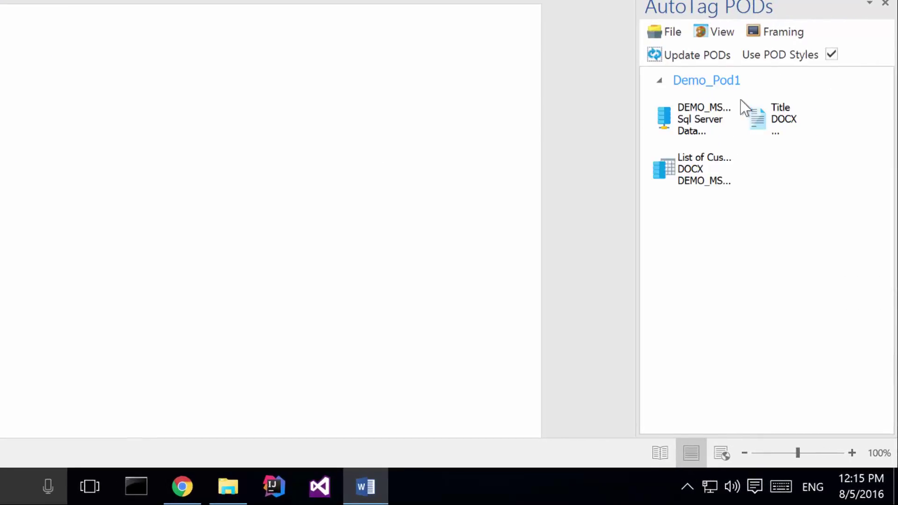
pyautogui.click(694, 123)
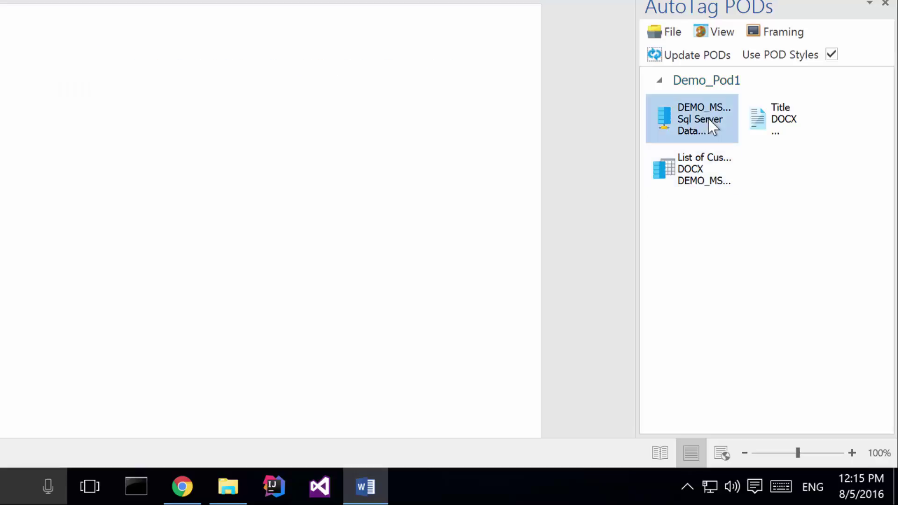
pyautogui.moveTo(711, 124); pyautogui.dragTo(210, 85)
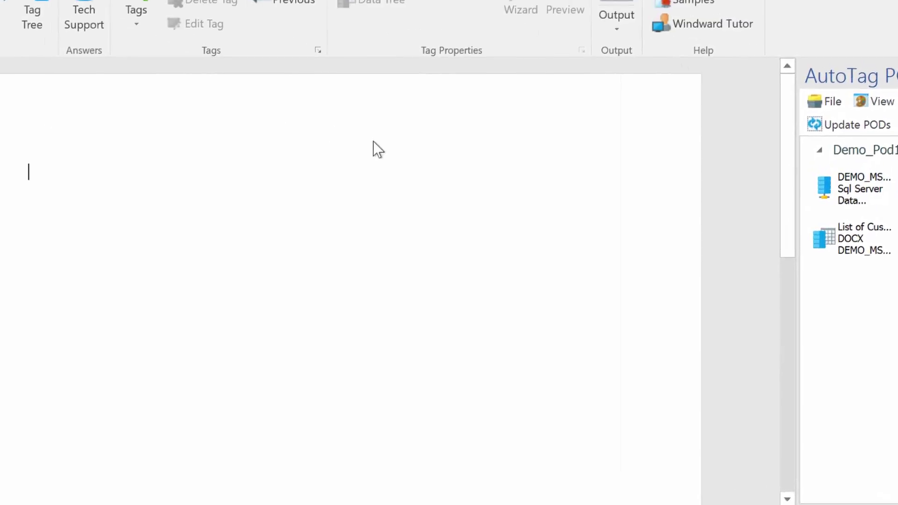
pyautogui.click(21, 37)
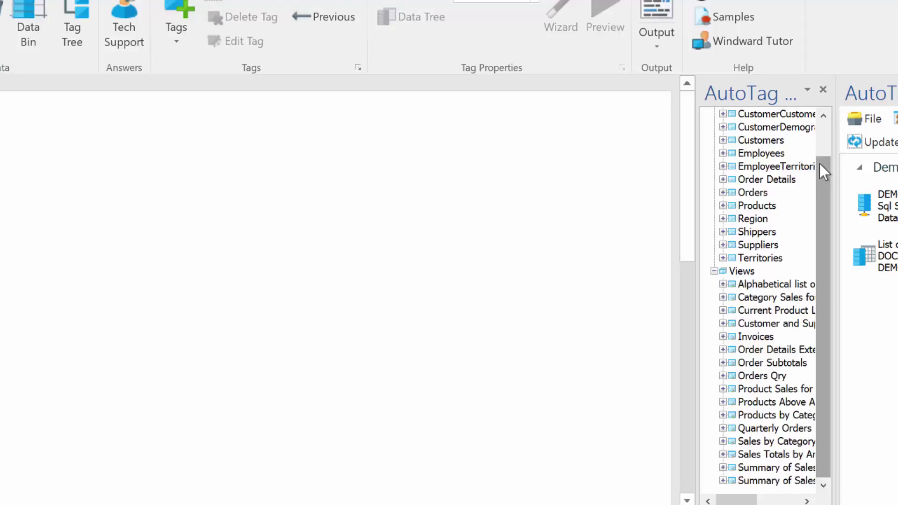
pyautogui.moveTo(823, 171); pyautogui.dragTo(825, 119)
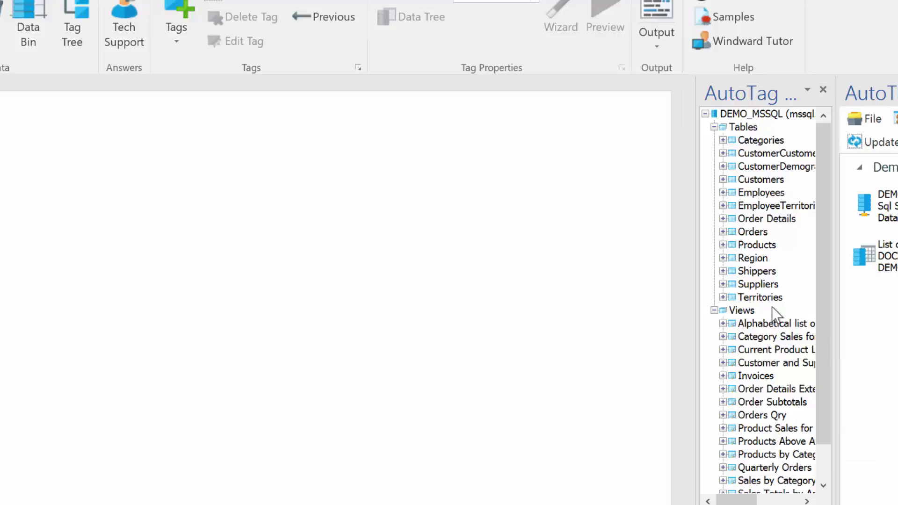
pyautogui.click(823, 90)
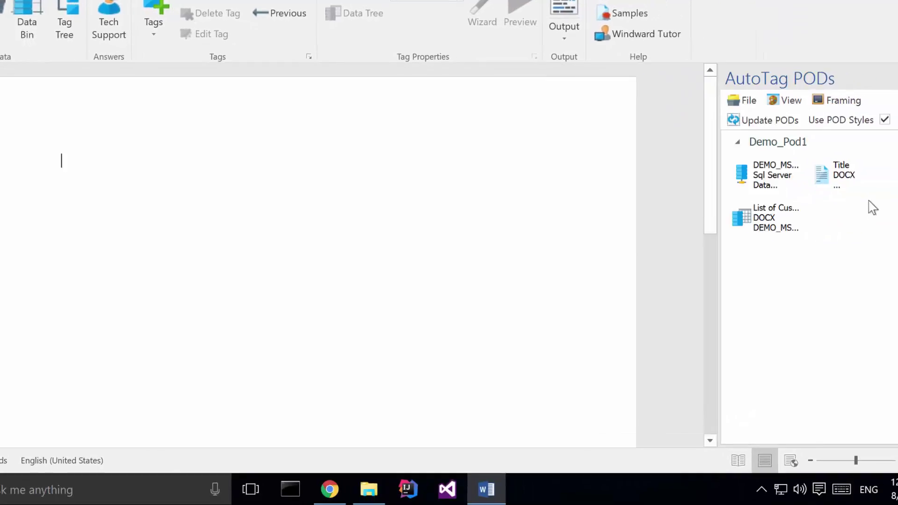
# Drag the saved Title POD onto the page to add 'List of Customers'
pyautogui.click(824, 173)
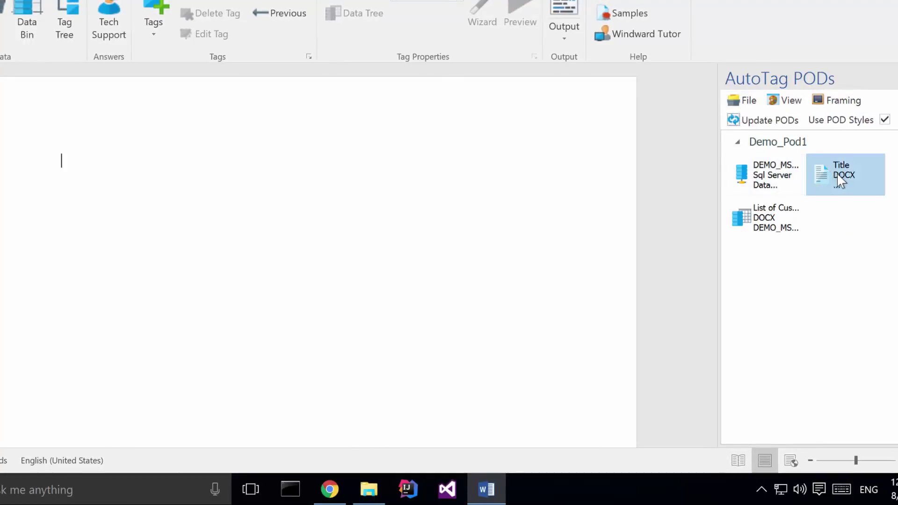
pyautogui.moveTo(836, 175); pyautogui.dragTo(161, 192)
pyautogui.click(64, 157)
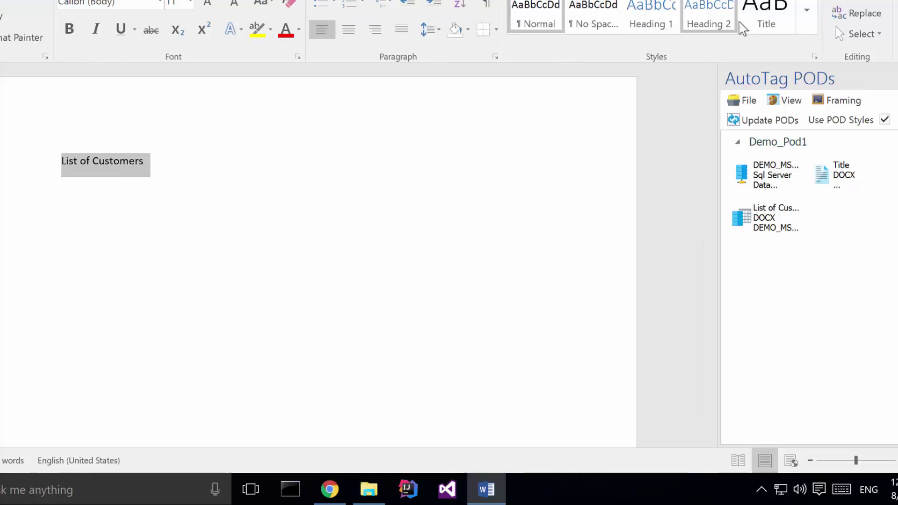
# Apply the Title style to 'List of Customers' and insert the forEach customer table below it
pyautogui.click(765, 21)
pyautogui.click(122, 206)
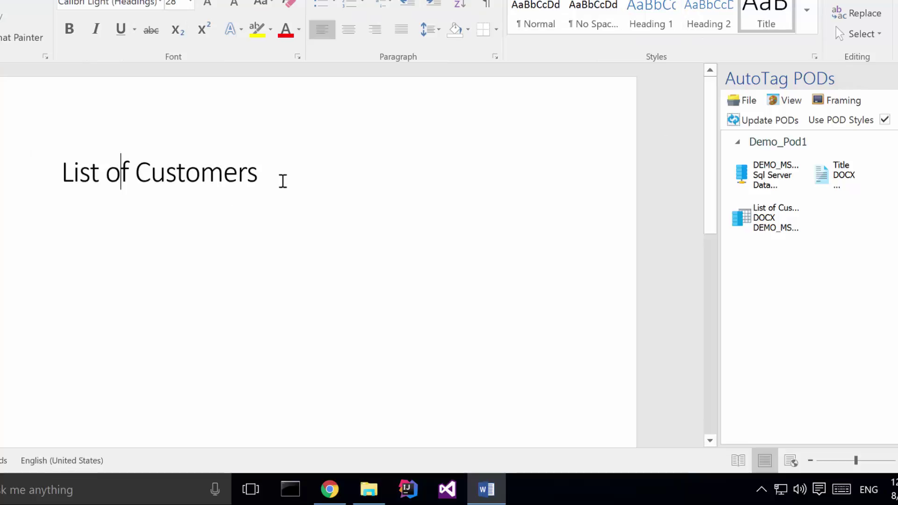
pyautogui.click(283, 181)
pyautogui.press('Return')
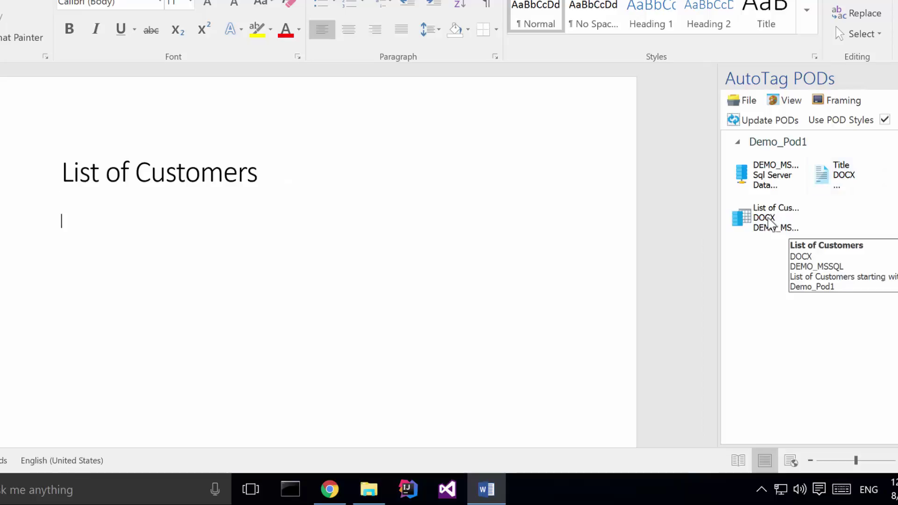
pyautogui.moveTo(769, 224); pyautogui.dragTo(81, 239)
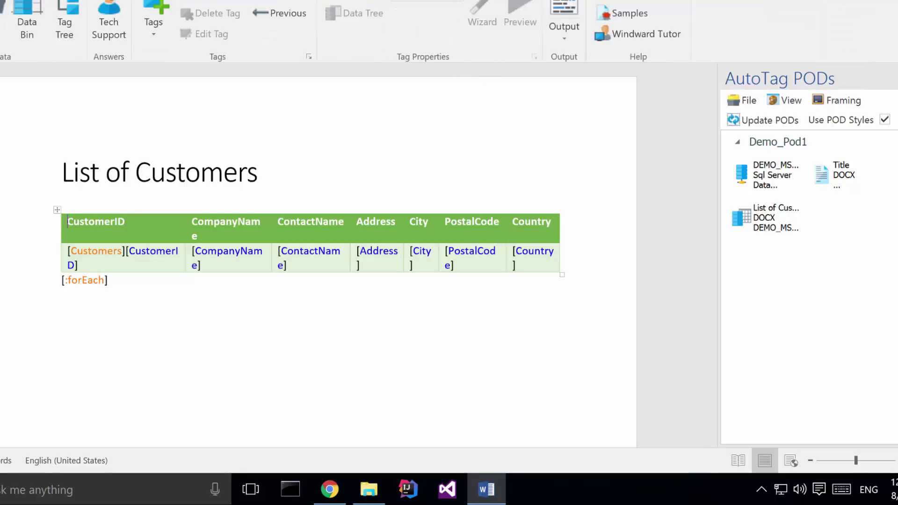
# Save the template and generate the AutoTag output report
pyautogui.click(569, 13)
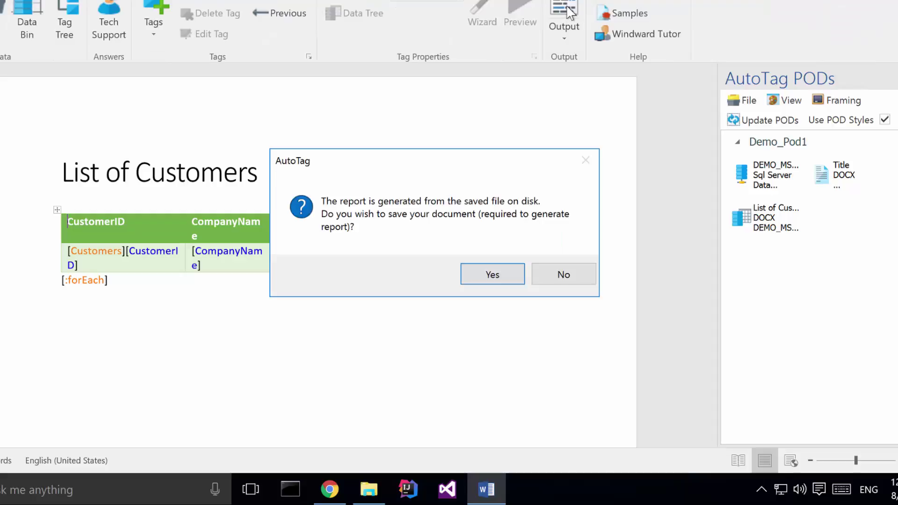
pyautogui.click(492, 276)
pyautogui.click(282, 286)
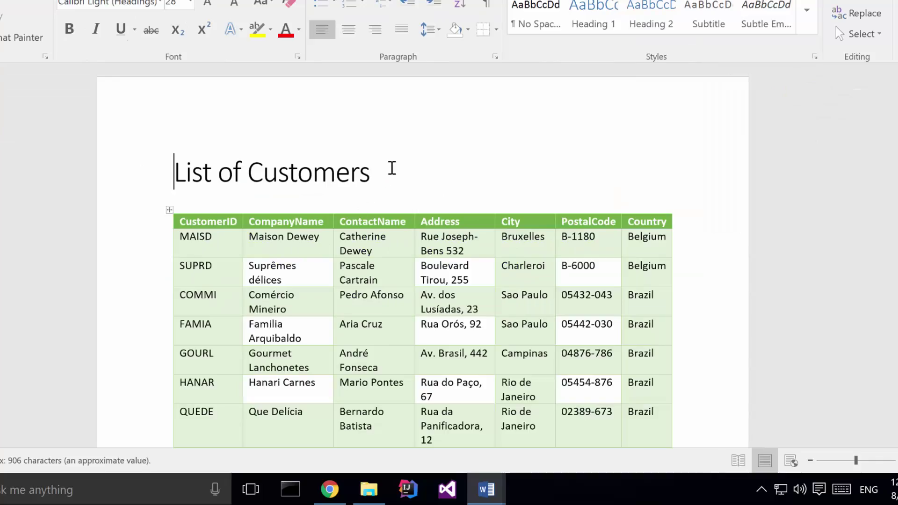
# Scroll through the customer rows and select the 'Created by demo version of Windward' footer line
pyautogui.scroll(-5, 411, 168)
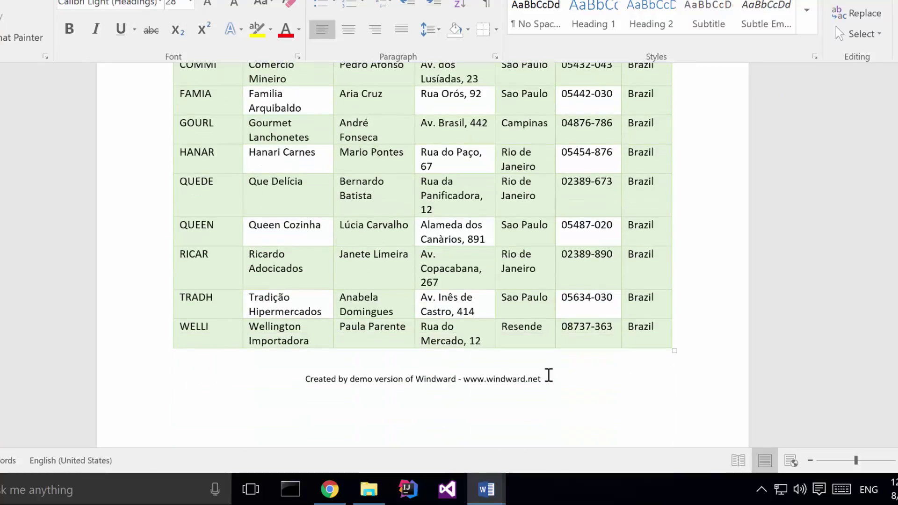
pyautogui.moveTo(578, 381); pyautogui.dragTo(290, 386)
pyautogui.click(291, 380)
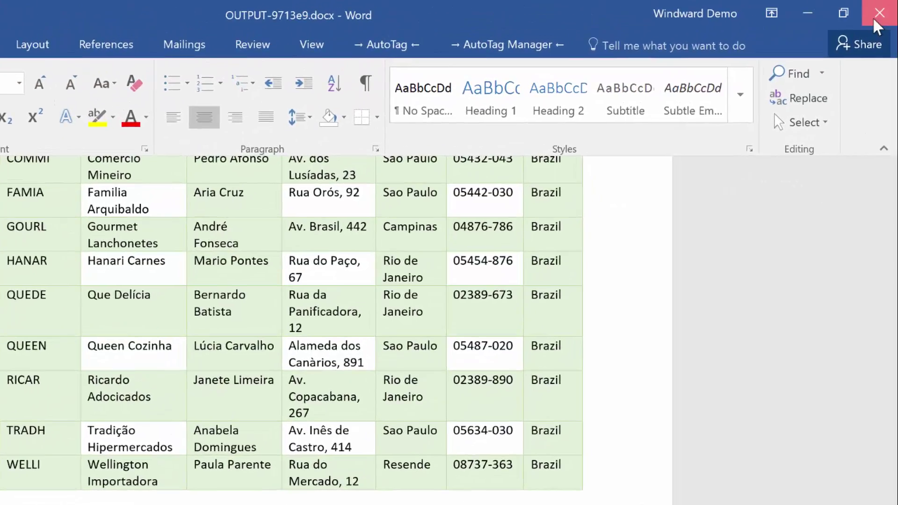
# Close the generated report and create a new blank Document2 showing the AutoTag Manager tools
pyautogui.click(872, 14)
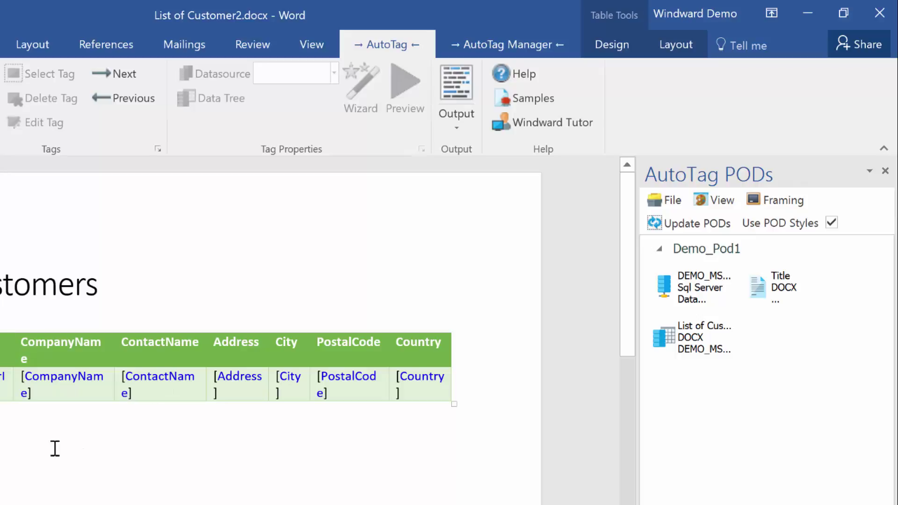
pyautogui.click(33, 46)
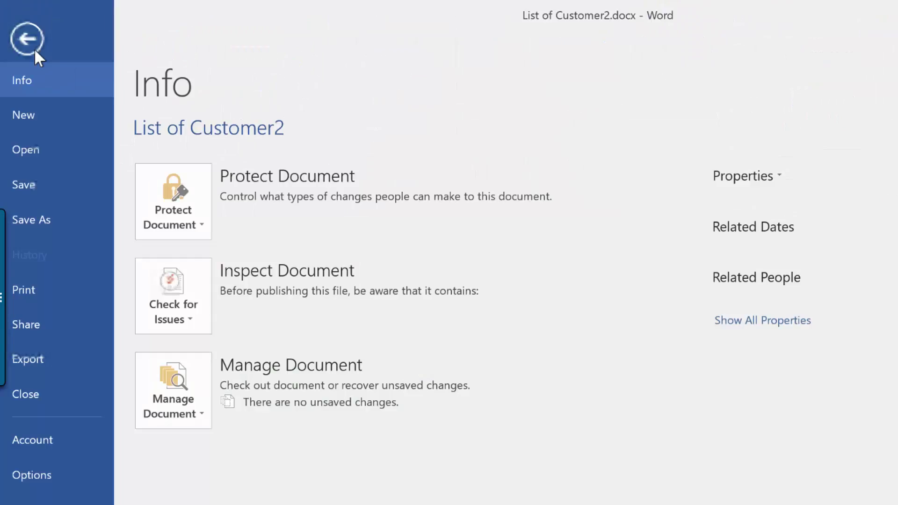
pyautogui.click(48, 116)
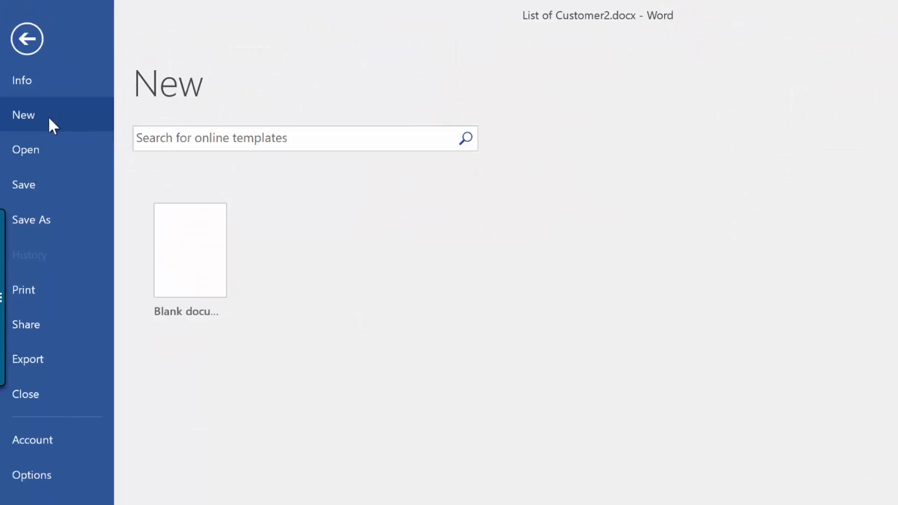
pyautogui.click(181, 248)
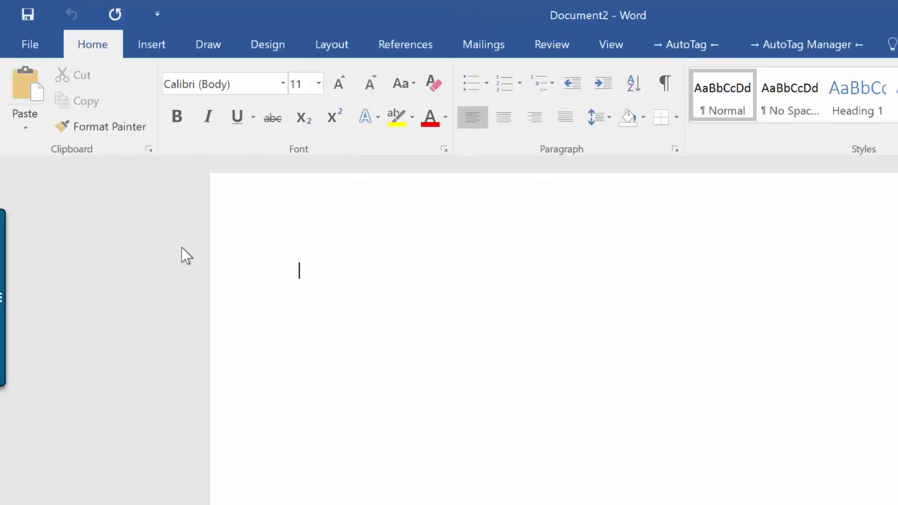
pyautogui.click(692, 50)
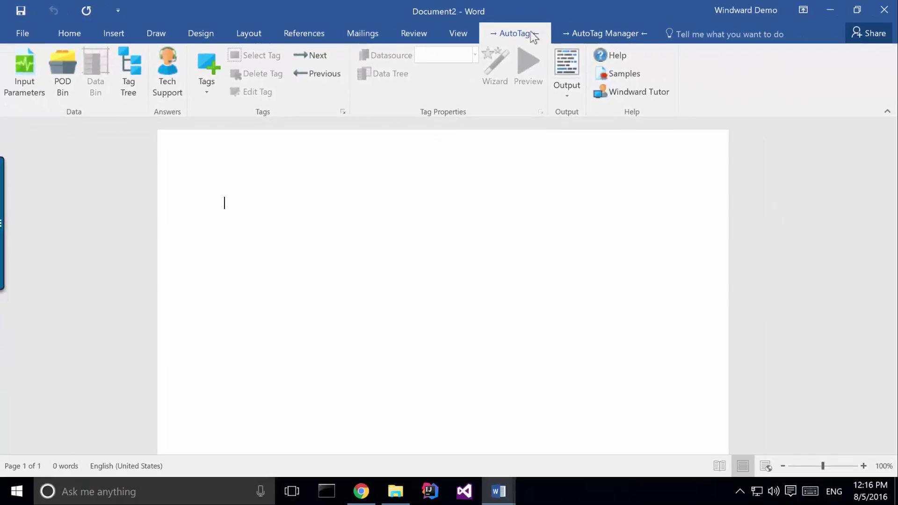
pyautogui.click(577, 33)
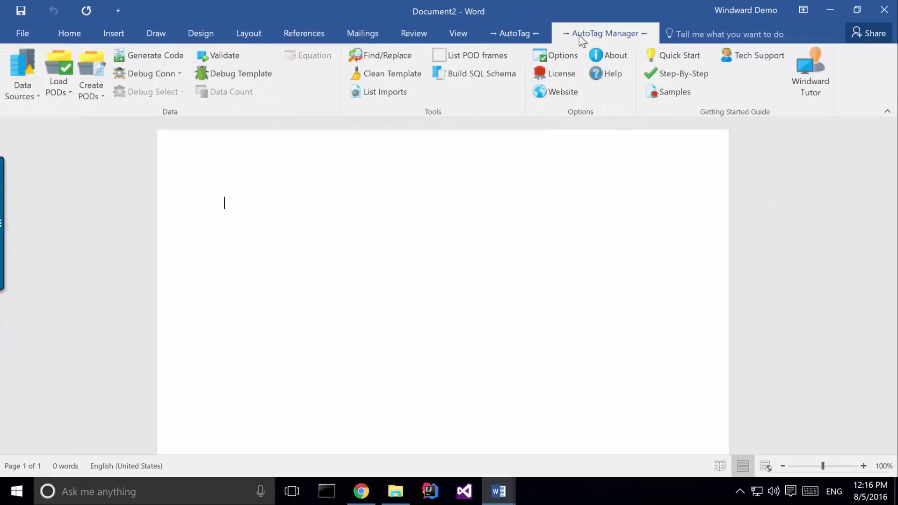
# Open the Data Sources Connection Editor, review saved connections, and return to the new connection types
pyautogui.click(21, 67)
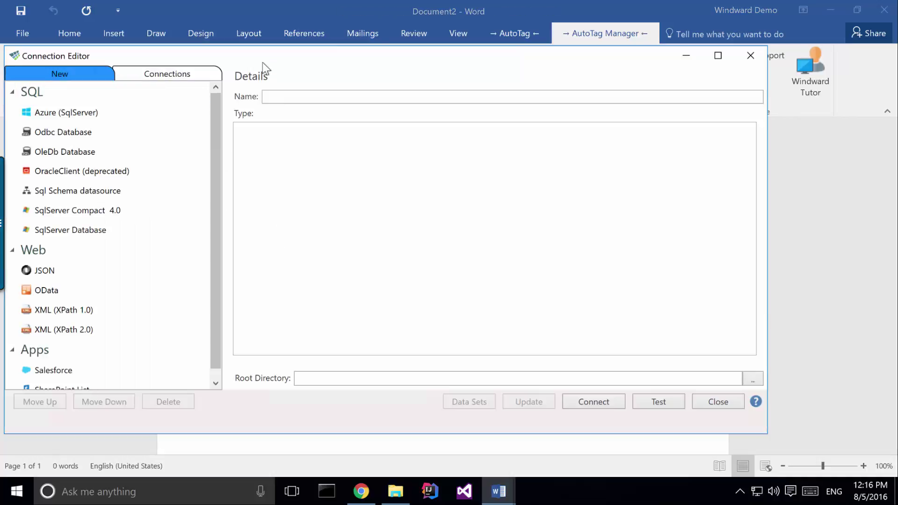
pyautogui.moveTo(278, 63); pyautogui.dragTo(333, 77)
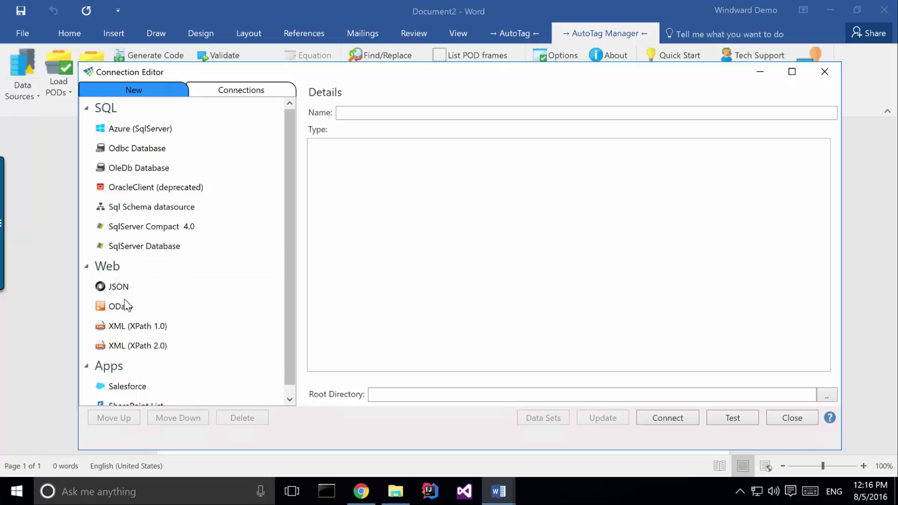
pyautogui.scroll(-1, 133, 309)
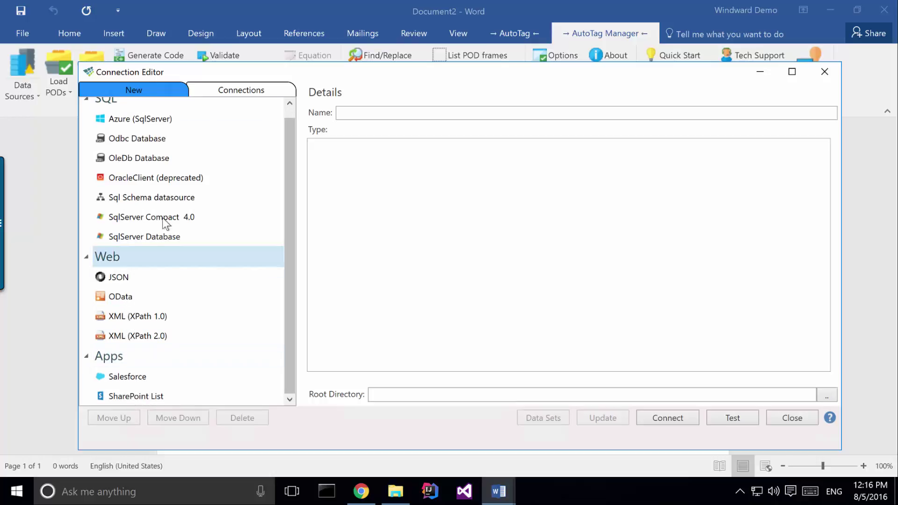
pyautogui.click(211, 92)
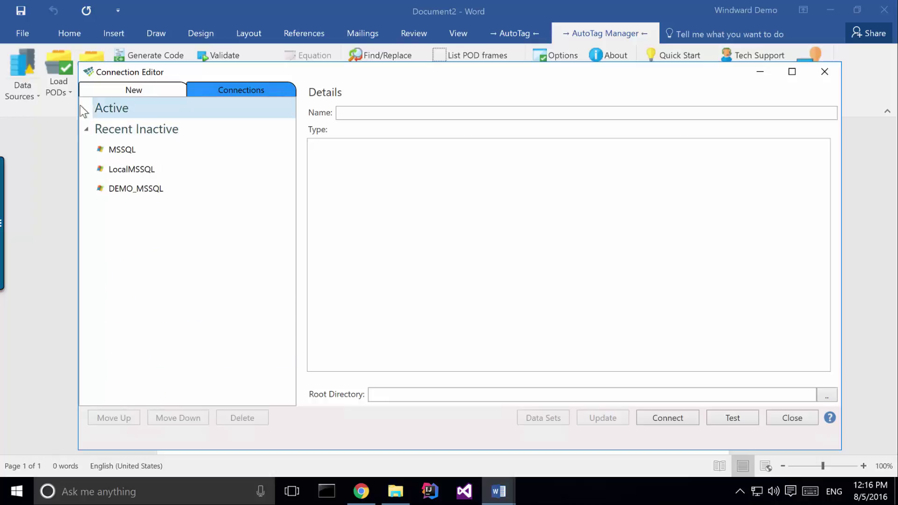
pyautogui.click(135, 93)
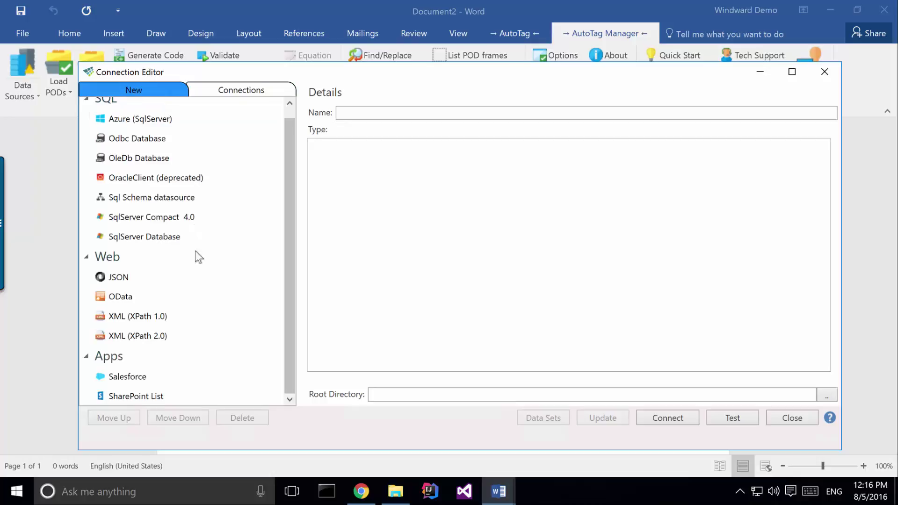
# Create a SqlServer connection DEMOMSSQL on mssql.windward.net using username/password sign-in, and test it
pyautogui.click(130, 238)
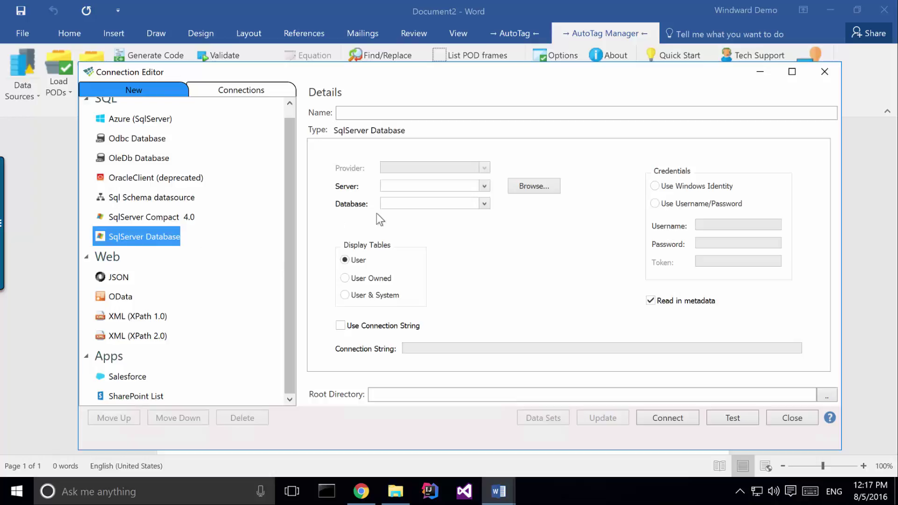
pyautogui.click(373, 110)
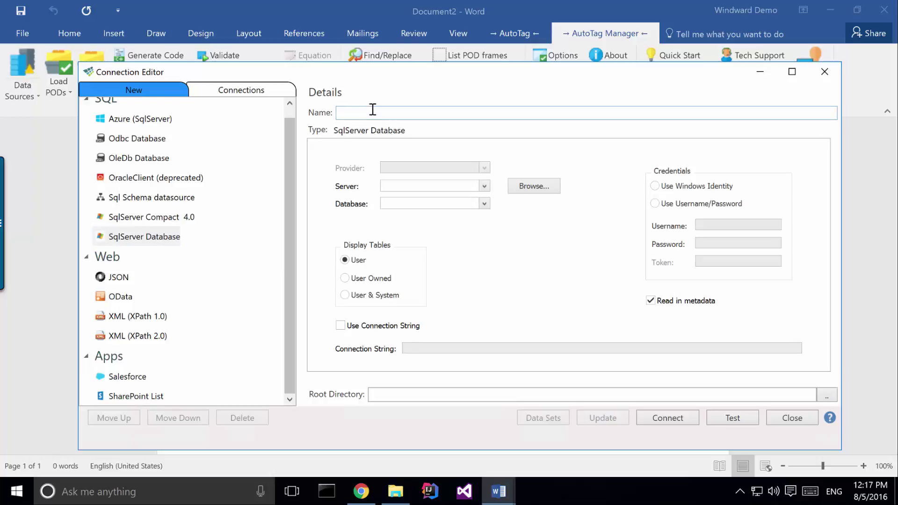
pyautogui.write('DEMOMSSQL')
pyautogui.moveTo(483, 188)
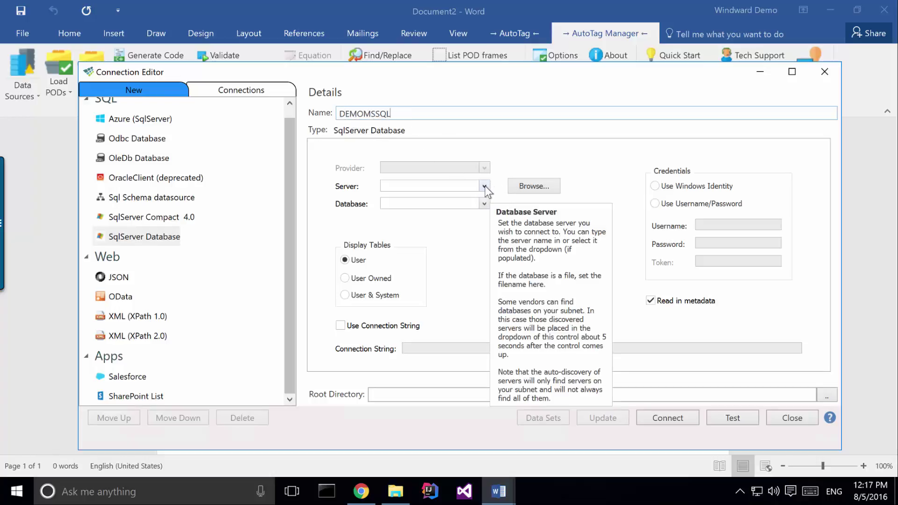
pyautogui.press('Tab')
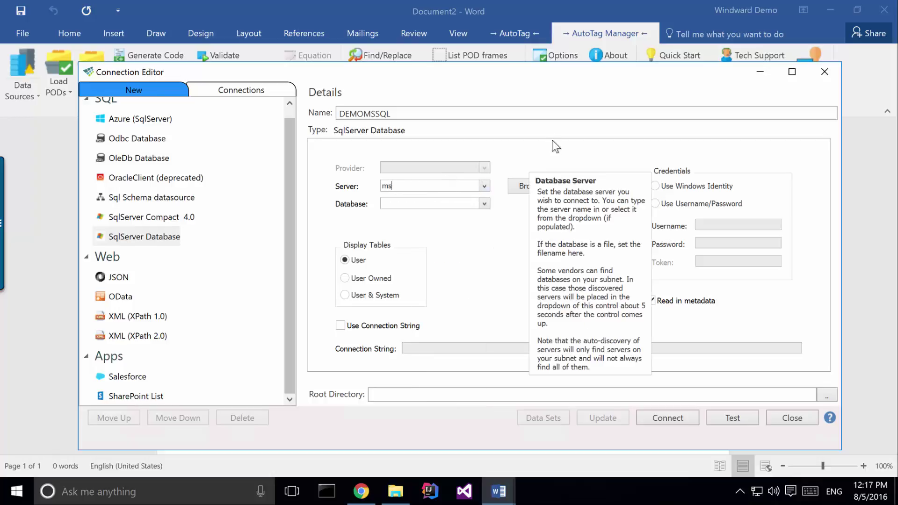
pyautogui.write('windward.net')
pyautogui.click(655, 204)
pyautogui.click(714, 227)
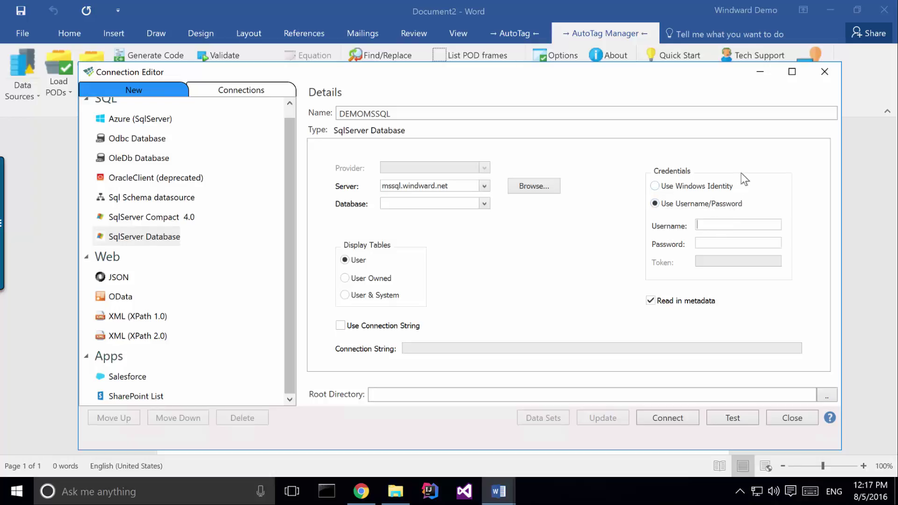
pyautogui.write('demo')
pyautogui.press('Tab')
pyautogui.write('demo')
pyautogui.click(729, 419)
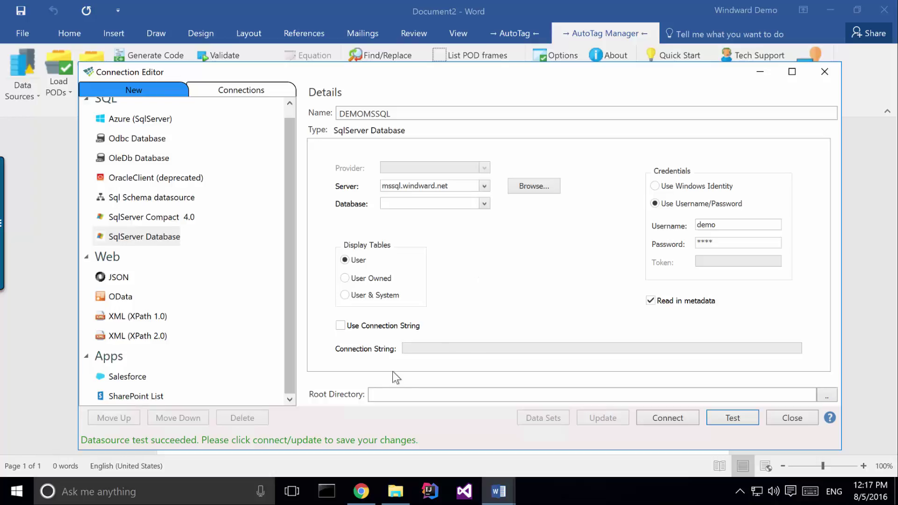
# Select the Northwind database, test the connection again, and connect the DEMOMSSQL data source
pyautogui.click(483, 201)
pyautogui.click(483, 201)
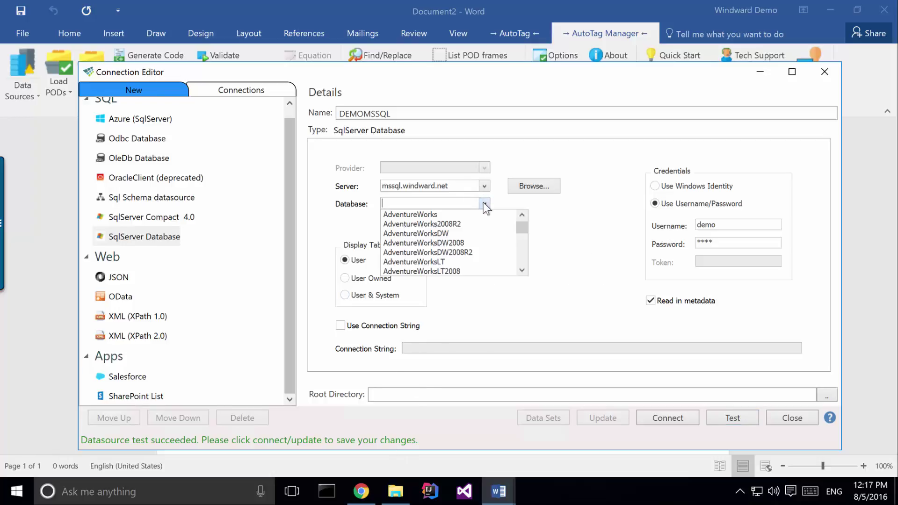
pyautogui.scroll(-3, 447, 237)
pyautogui.scroll(-6, 446, 237)
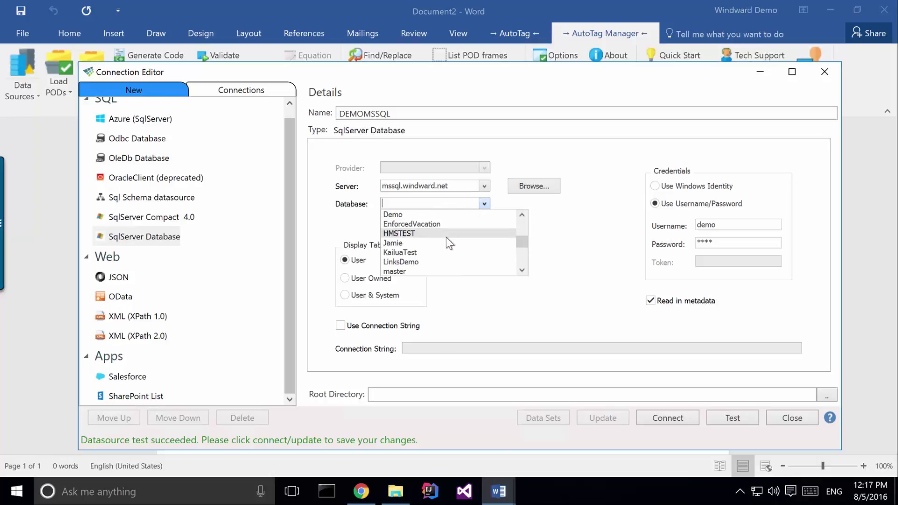
pyautogui.click(438, 241)
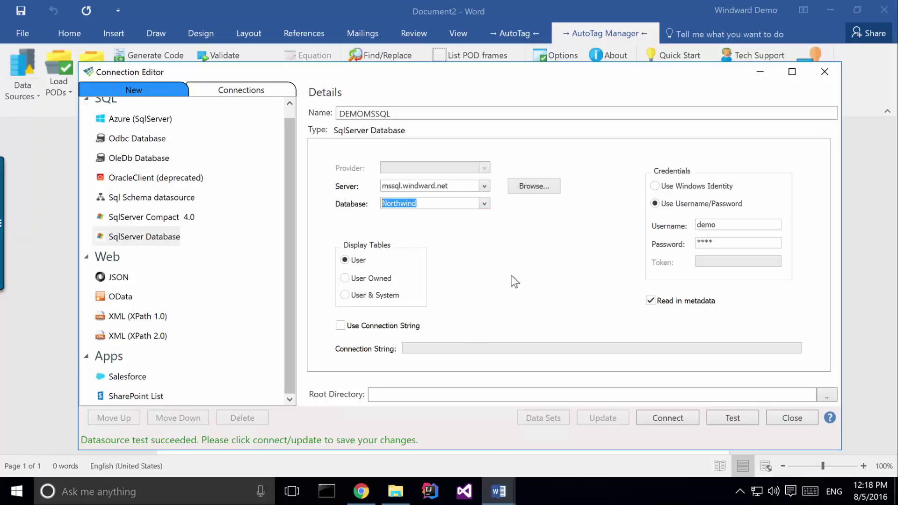
pyautogui.click(731, 416)
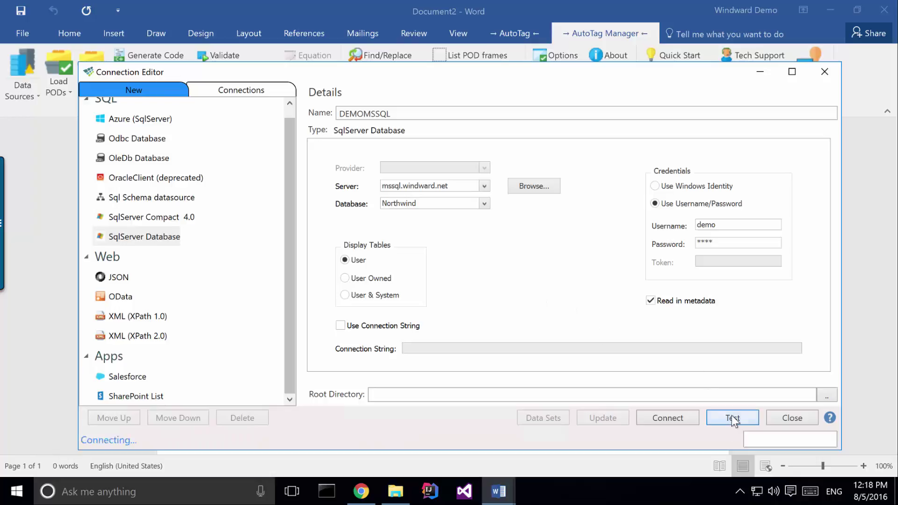
pyautogui.click(667, 417)
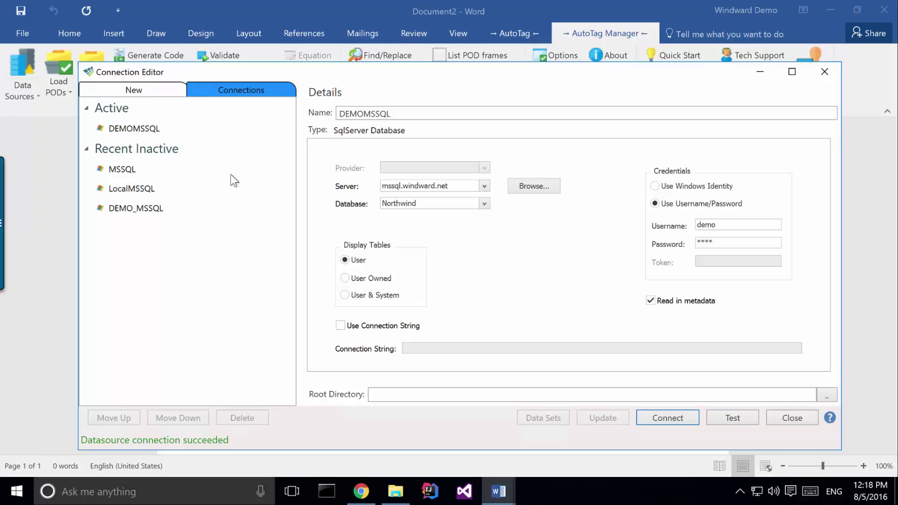
# Close the connection editor, widen the Data Bin, and scroll to the top of the DEMOMSSQL Northwind tables
pyautogui.click(784, 422)
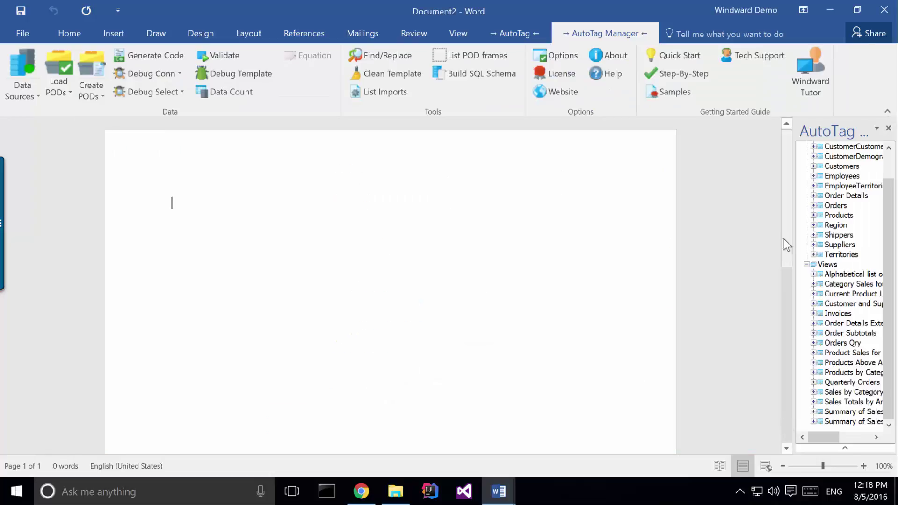
pyautogui.moveTo(794, 238); pyautogui.dragTo(734, 237)
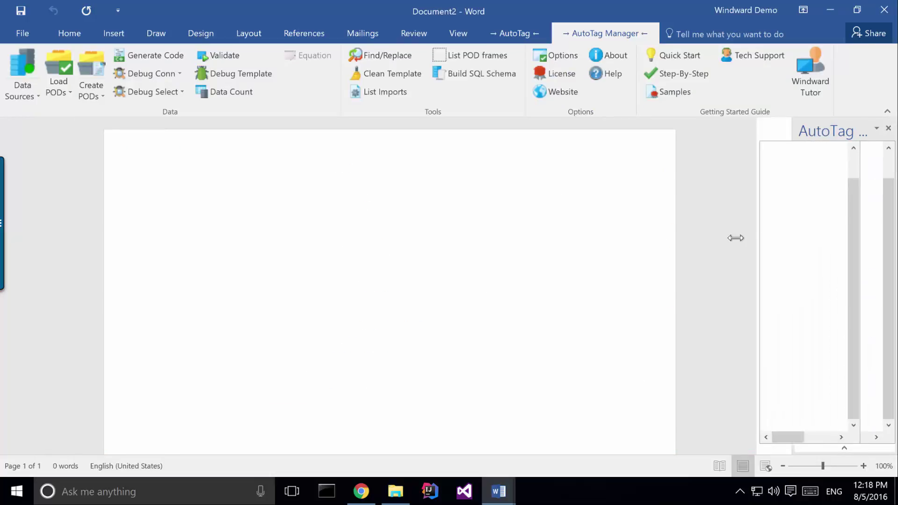
pyautogui.click(516, 37)
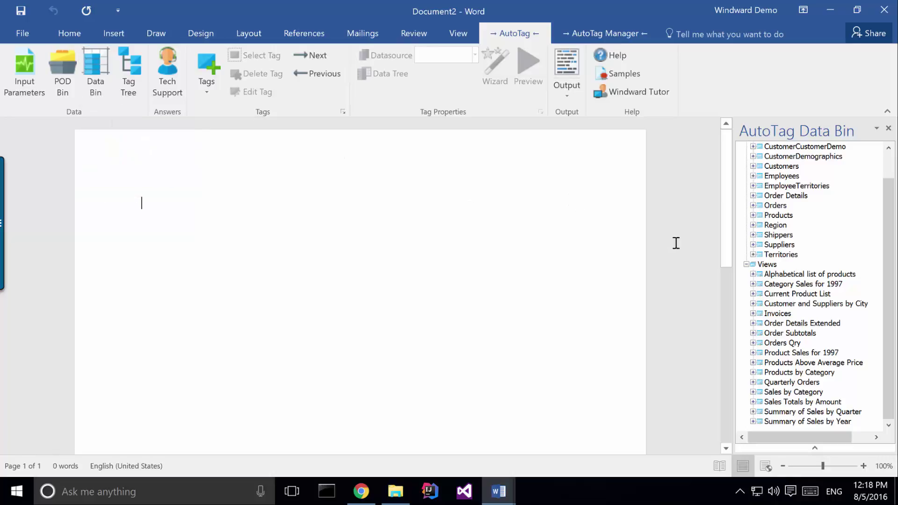
pyautogui.click(889, 172)
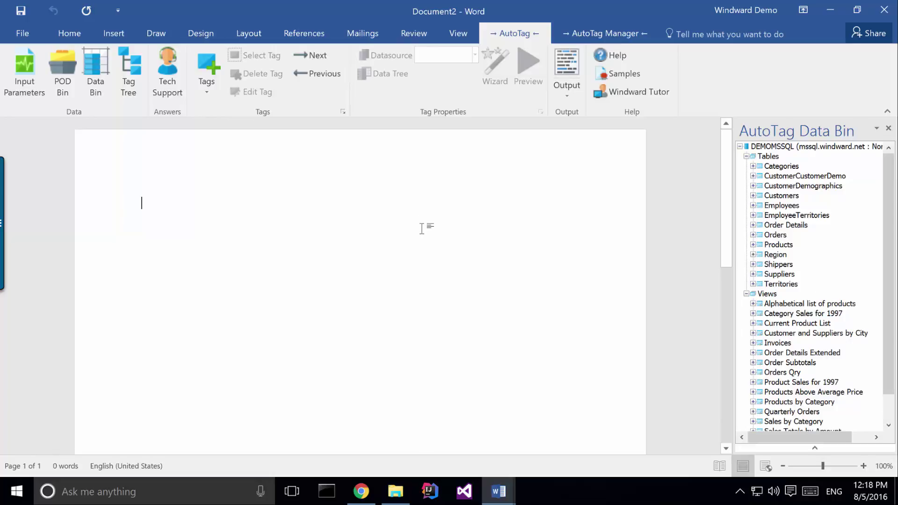
# Type 'List of Customers' in Title style, add a blank line, and expand Customers in the Data Bin
pyautogui.write('List of C')
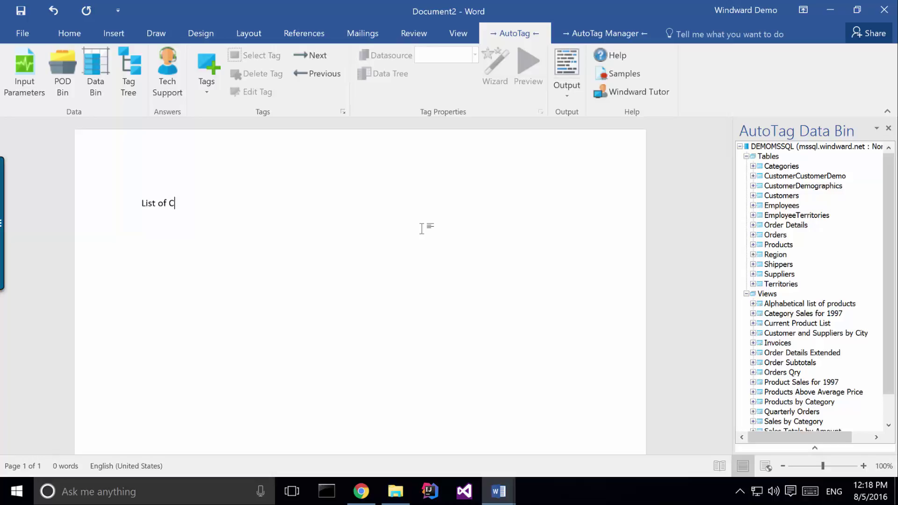
pyautogui.write('ustomers')
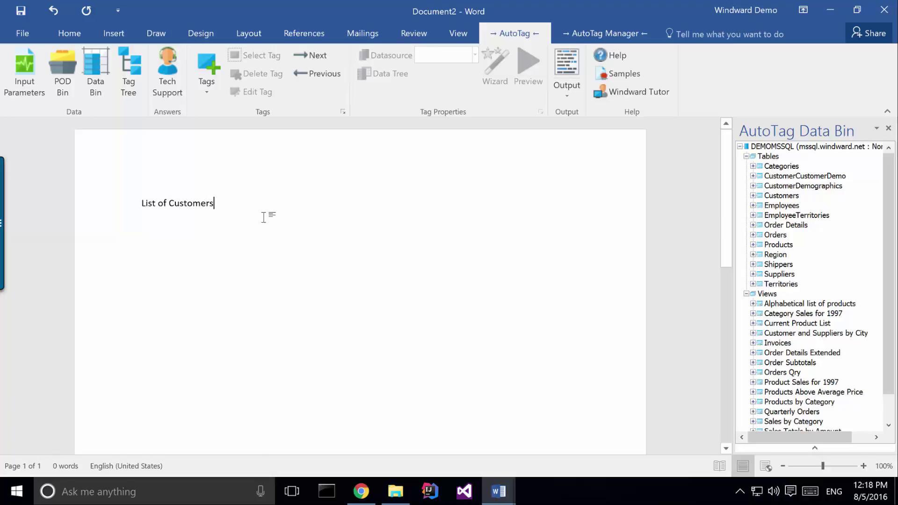
pyautogui.click(120, 201)
pyautogui.click(70, 34)
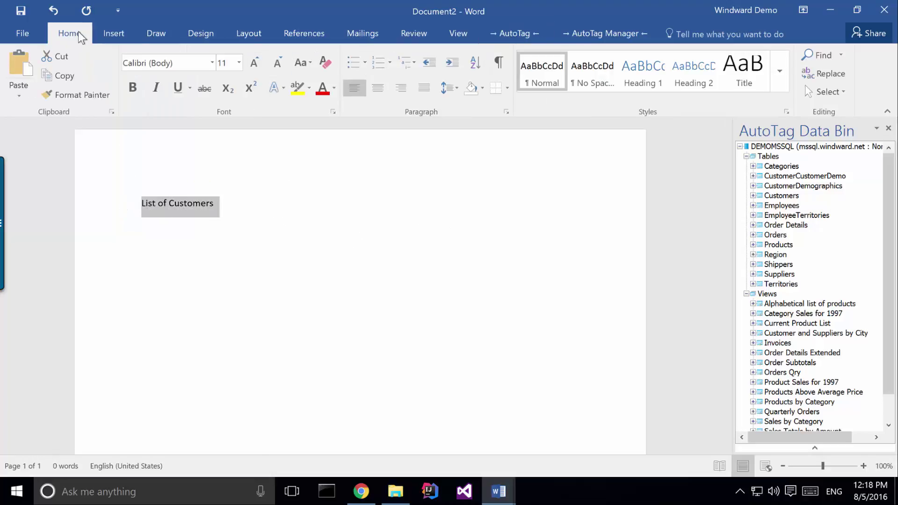
pyautogui.click(743, 70)
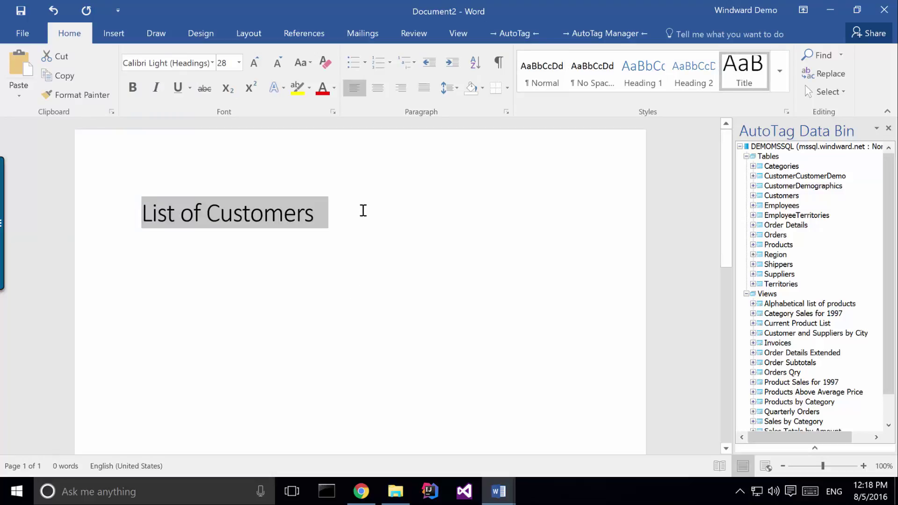
pyautogui.click(361, 213)
pyautogui.press('Return')
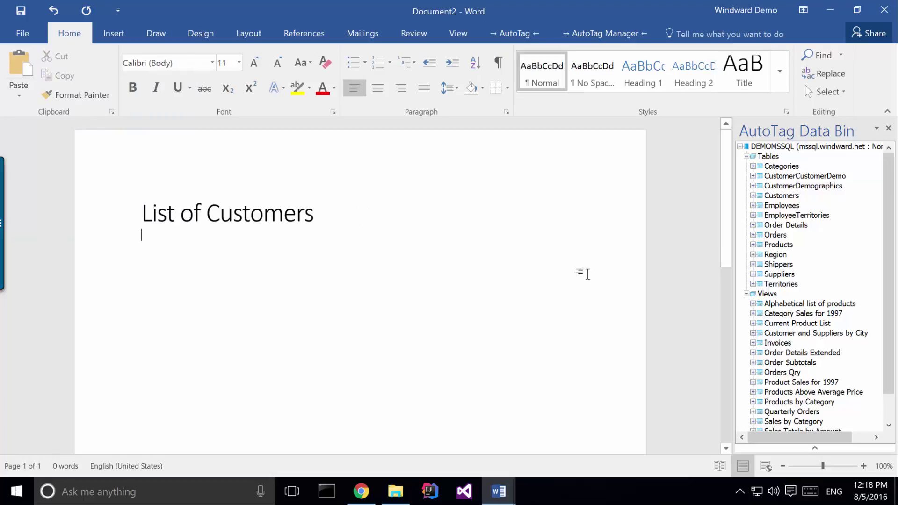
pyautogui.click(515, 32)
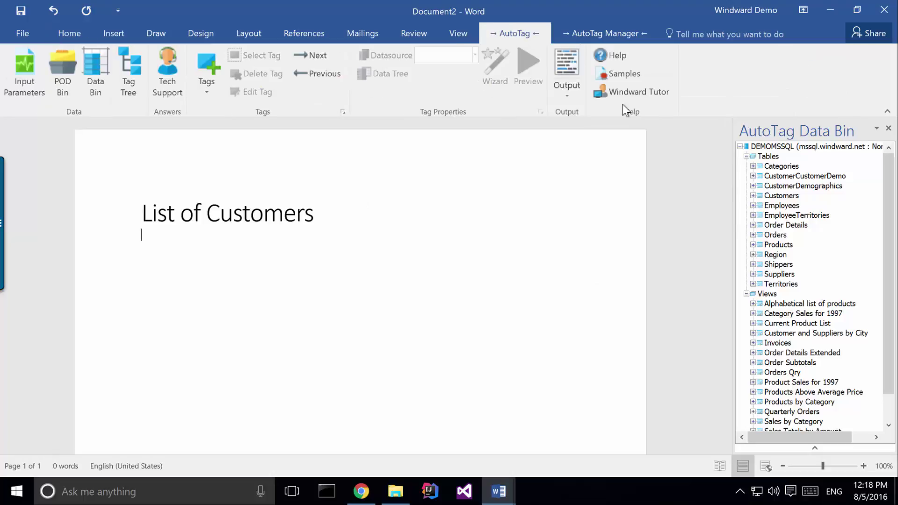
pyautogui.click(753, 195)
# Drop Customers into the document keeping CustomerID, CompanyName, ContactName, Address, City, PostalCode and Country
pyautogui.moveTo(779, 195); pyautogui.dragTo(184, 244)
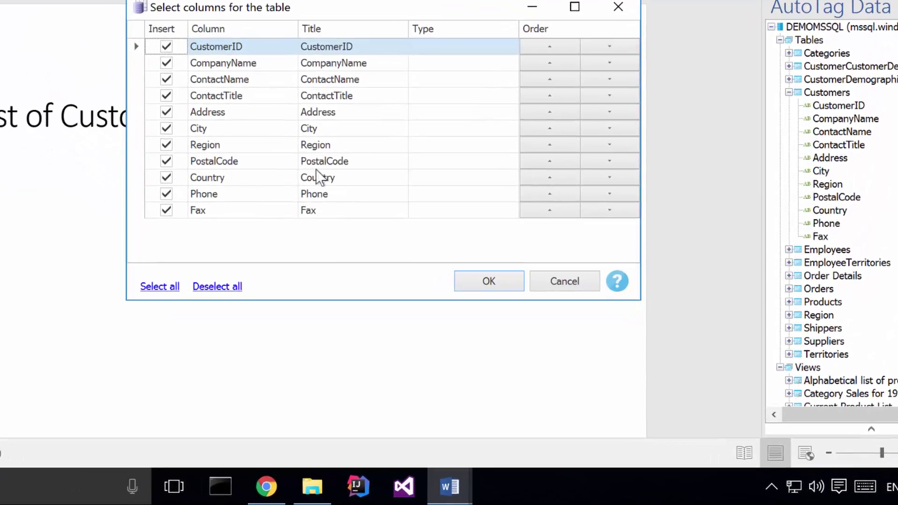
pyautogui.click(208, 293)
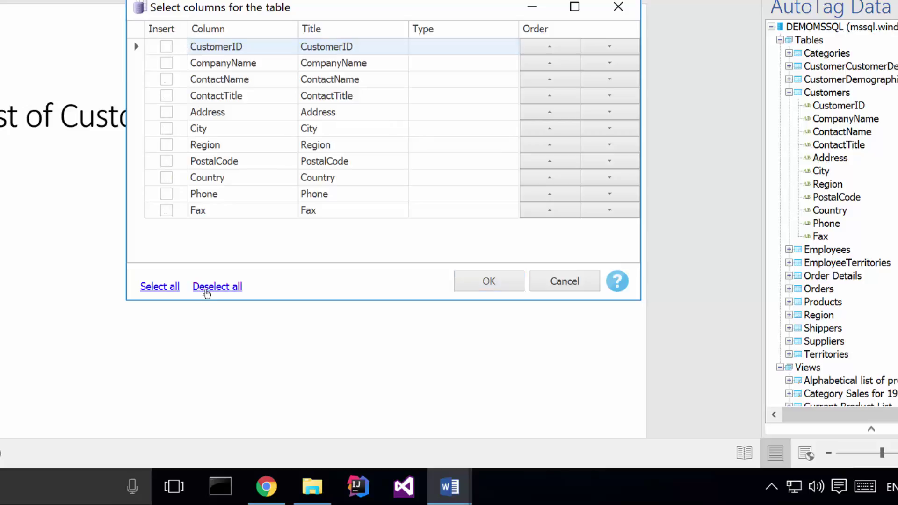
pyautogui.click(165, 46)
pyautogui.click(165, 57)
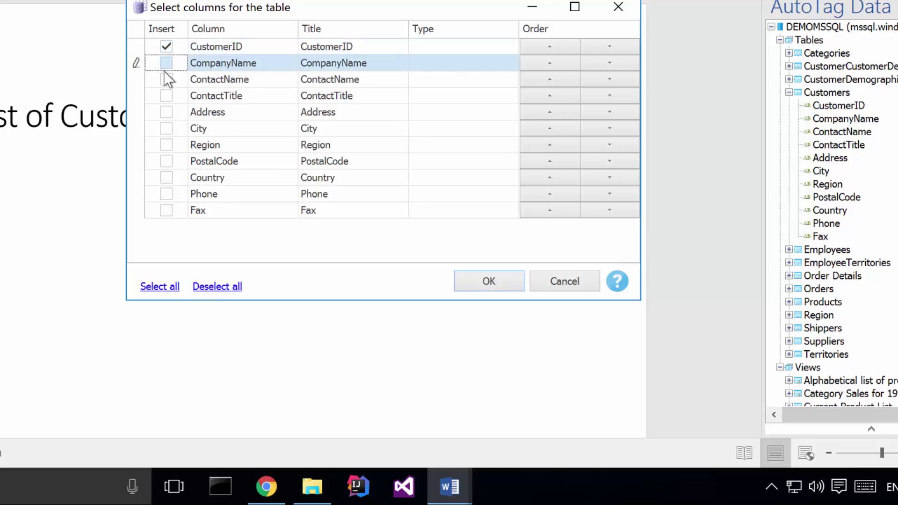
pyautogui.click(166, 79)
pyautogui.click(166, 62)
pyautogui.click(166, 126)
pyautogui.click(166, 112)
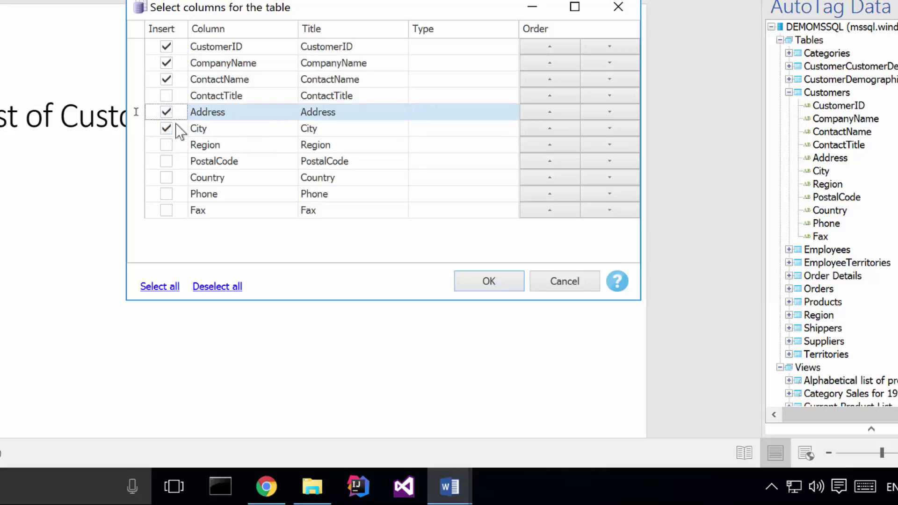
pyautogui.click(168, 178)
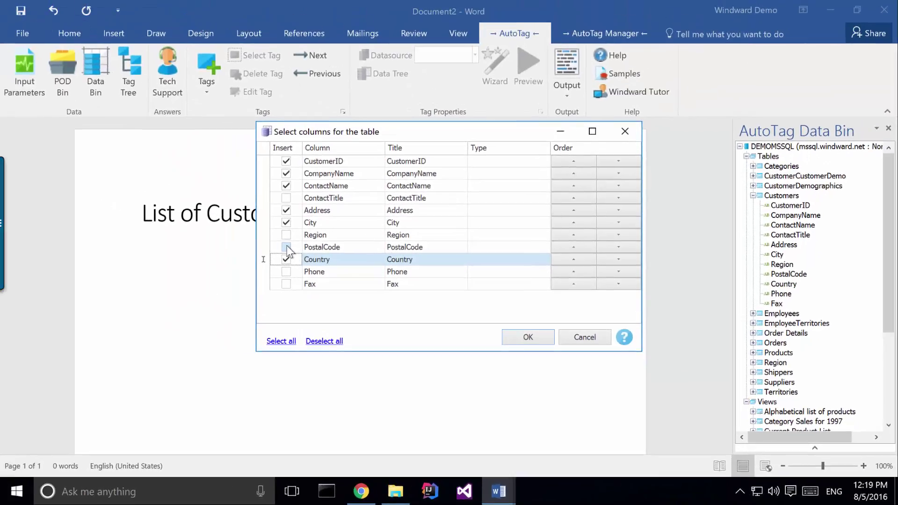
pyautogui.click(167, 161)
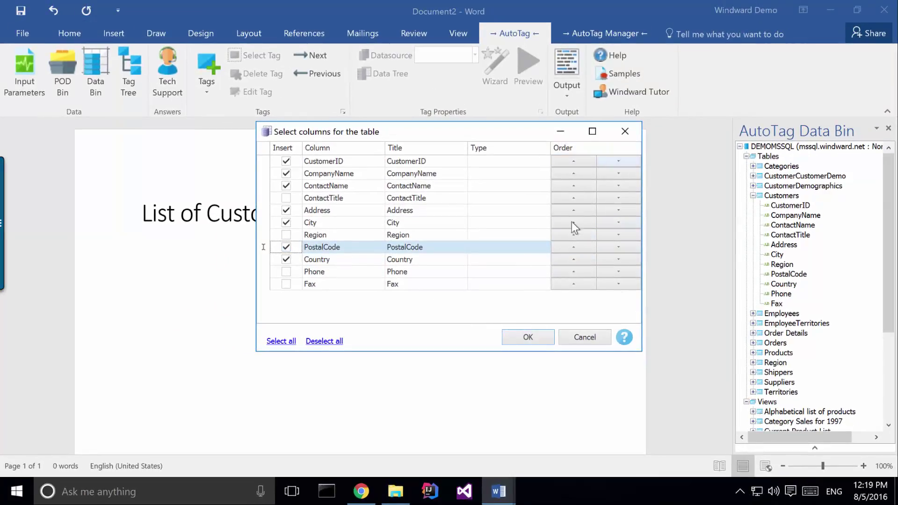
pyautogui.click(522, 335)
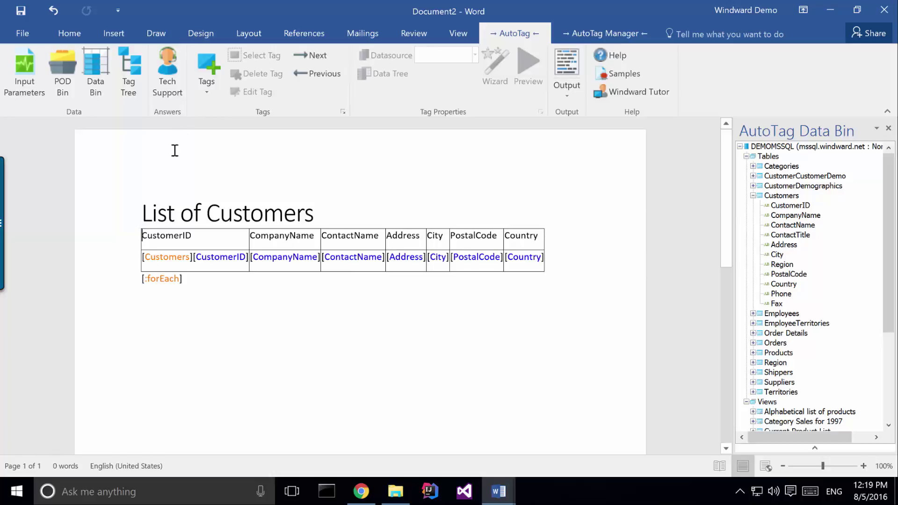
# Show the Tag Tree with the expanded [Customers] field tags and inspect the Customers forEach tag's properties
pyautogui.click(128, 78)
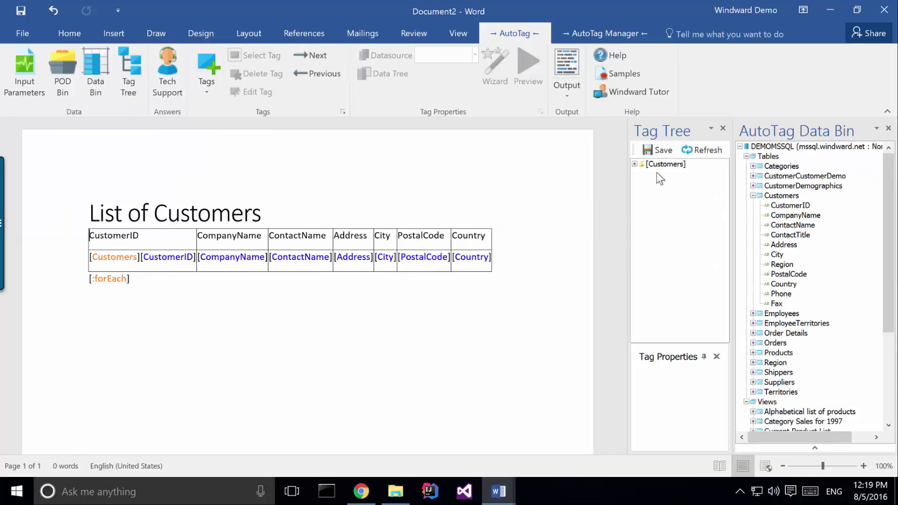
pyautogui.click(634, 164)
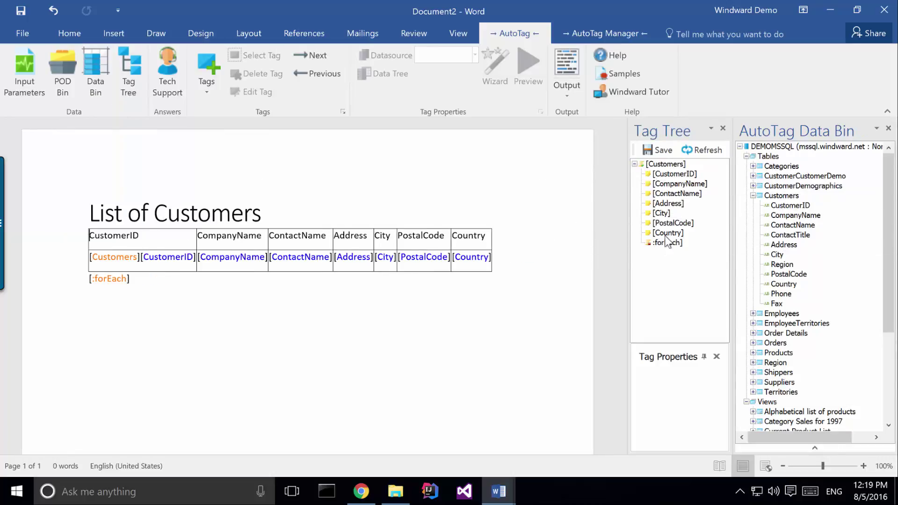
pyautogui.click(669, 223)
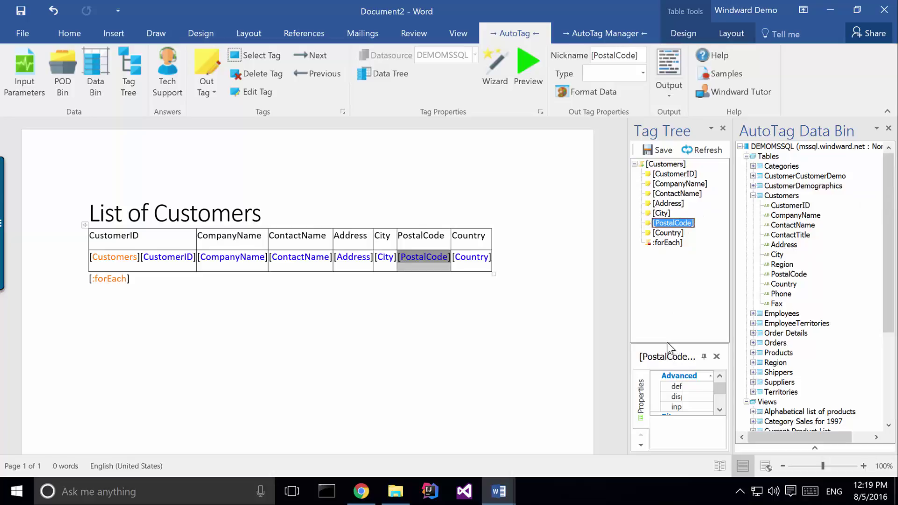
pyautogui.moveTo(666, 332); pyautogui.dragTo(667, 272)
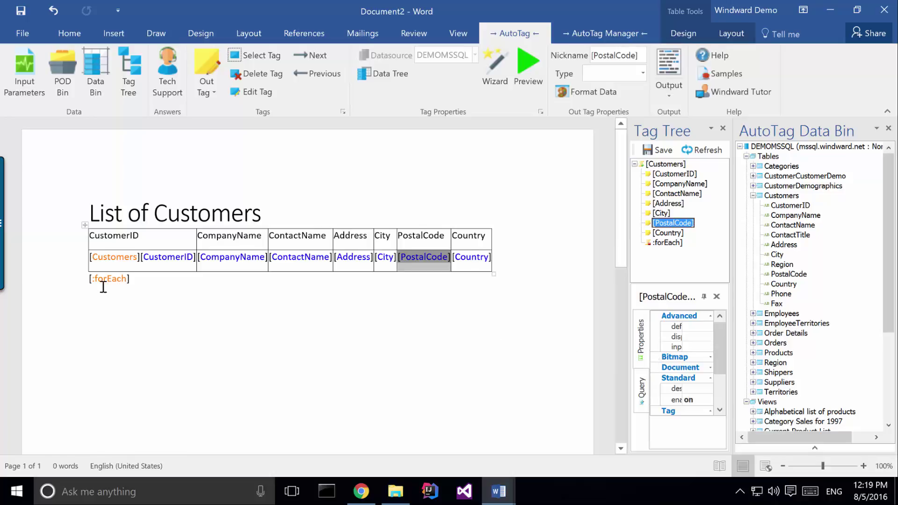
pyautogui.click(105, 261)
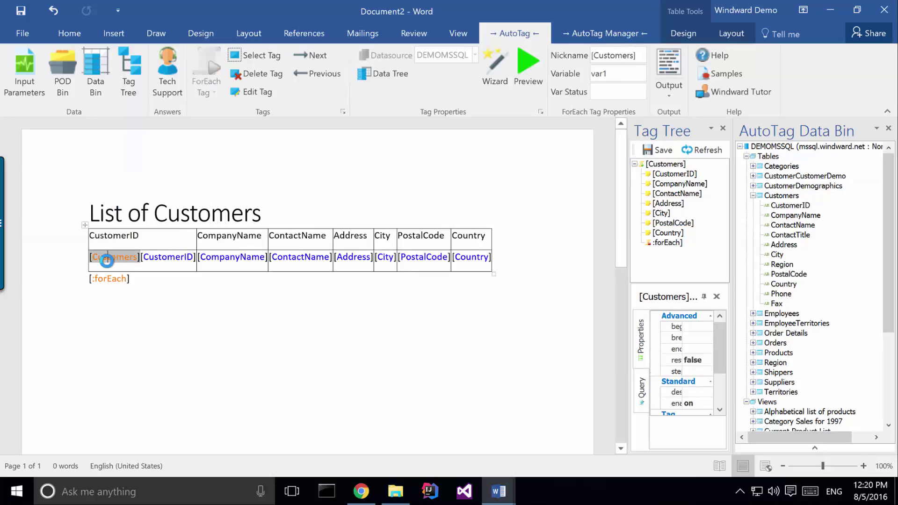
pyautogui.click(528, 68)
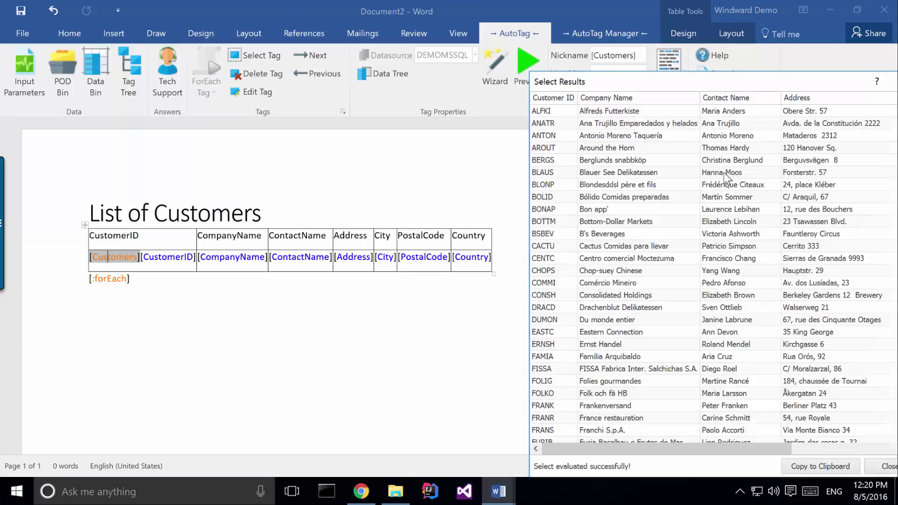
pyautogui.moveTo(617, 82); pyautogui.dragTo(431, 80)
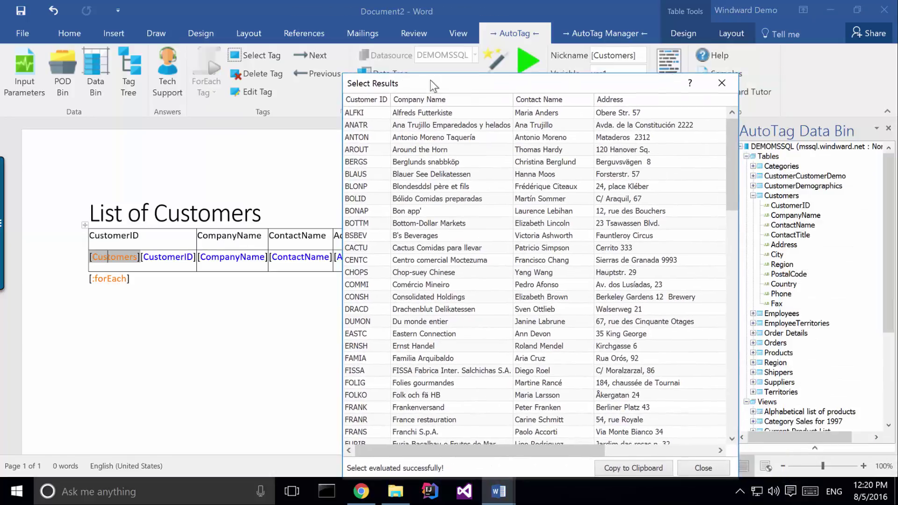
pyautogui.click(716, 82)
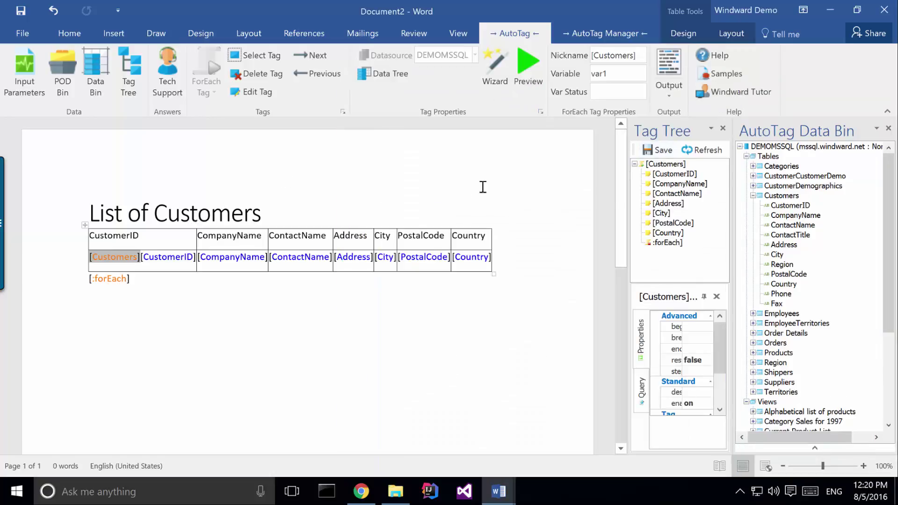
# Open the SQL Wizard for the Customers loop and sort the results by Customers.Country A-Z
pyautogui.click(496, 77)
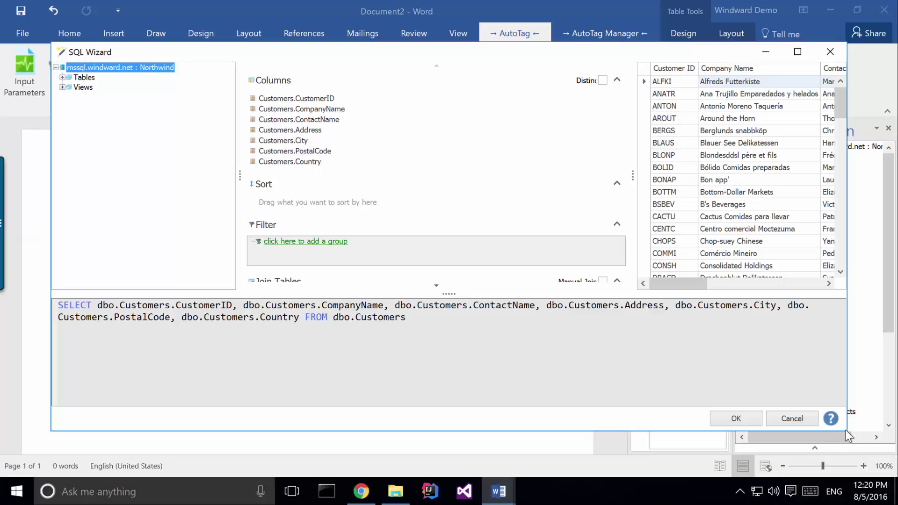
pyautogui.moveTo(849, 438); pyautogui.dragTo(795, 451)
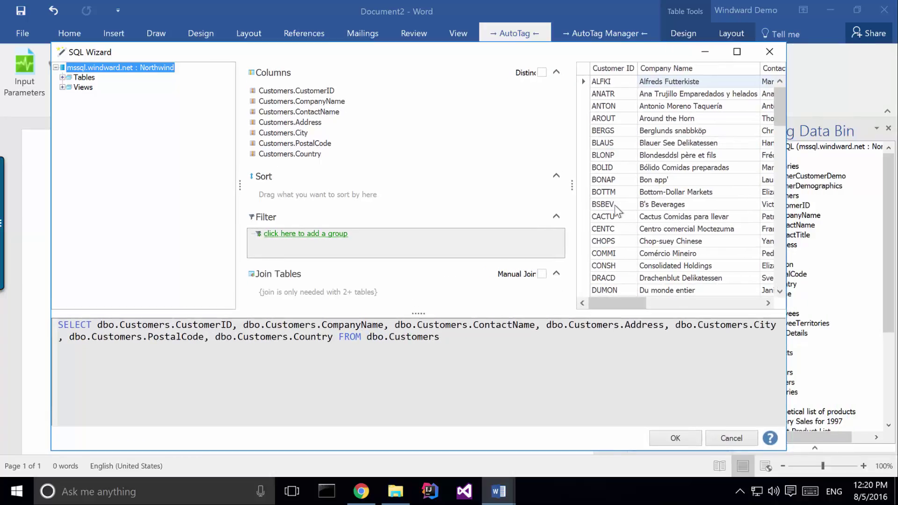
pyautogui.moveTo(556, 184); pyautogui.dragTo(483, 185)
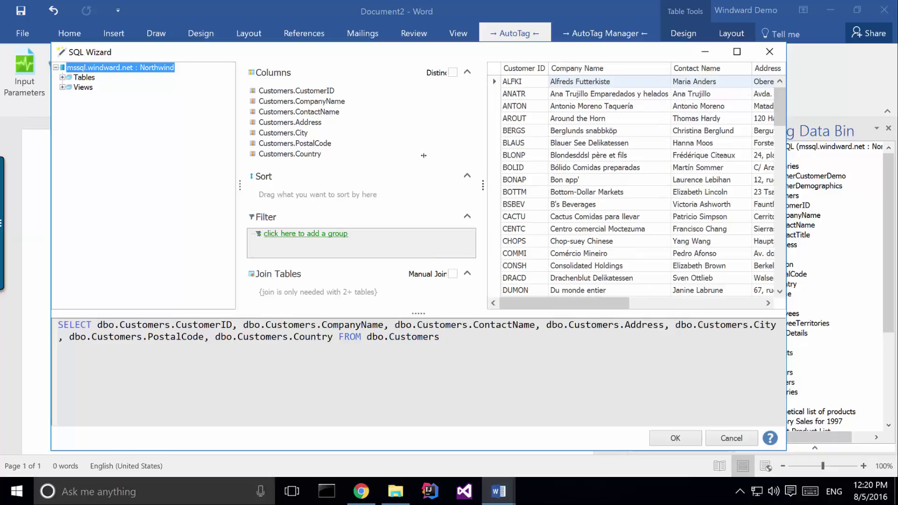
pyautogui.click(63, 77)
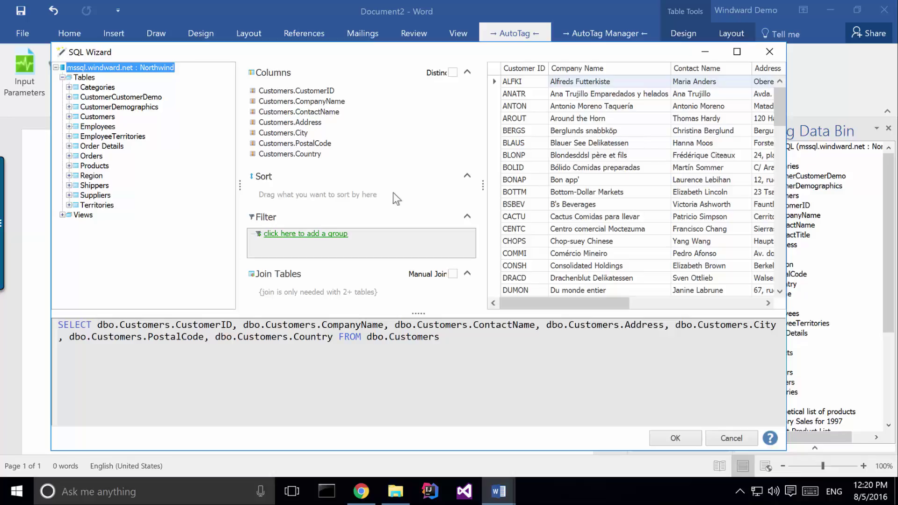
pyautogui.click(68, 117)
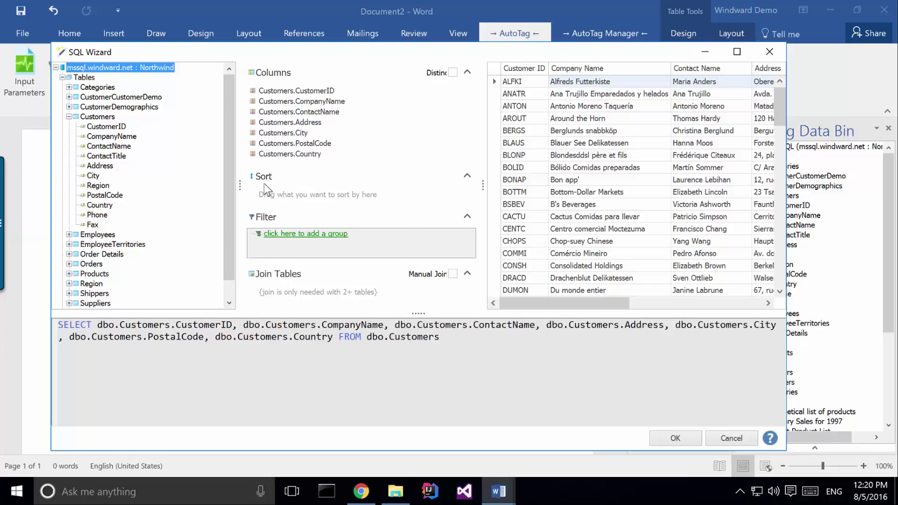
pyautogui.click(743, 302)
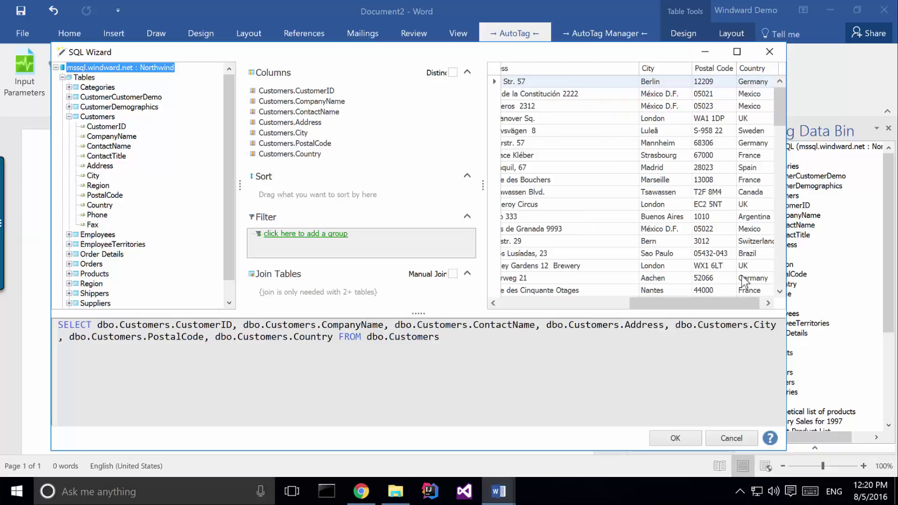
pyautogui.moveTo(99, 205); pyautogui.dragTo(339, 194)
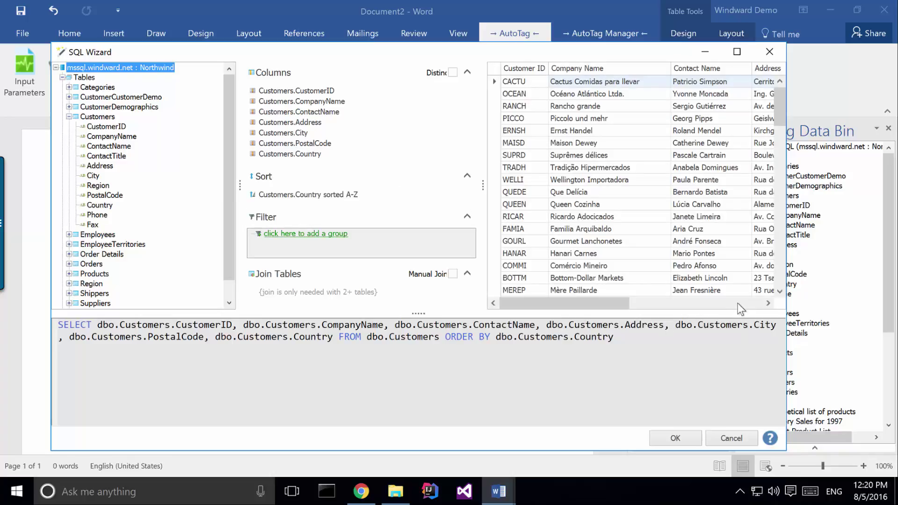
# Add CompanyName as a second A-Z sort after Country, then add an empty filter group
pyautogui.click(738, 304)
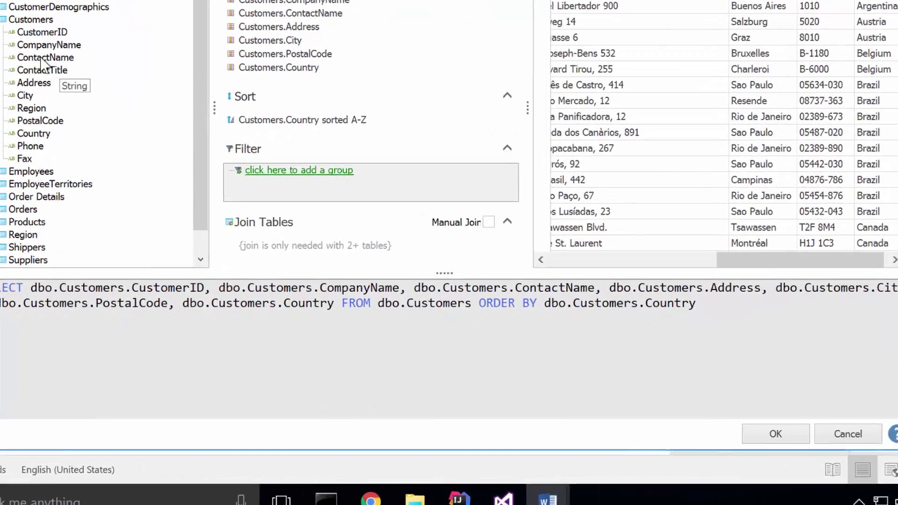
pyautogui.click(107, 147)
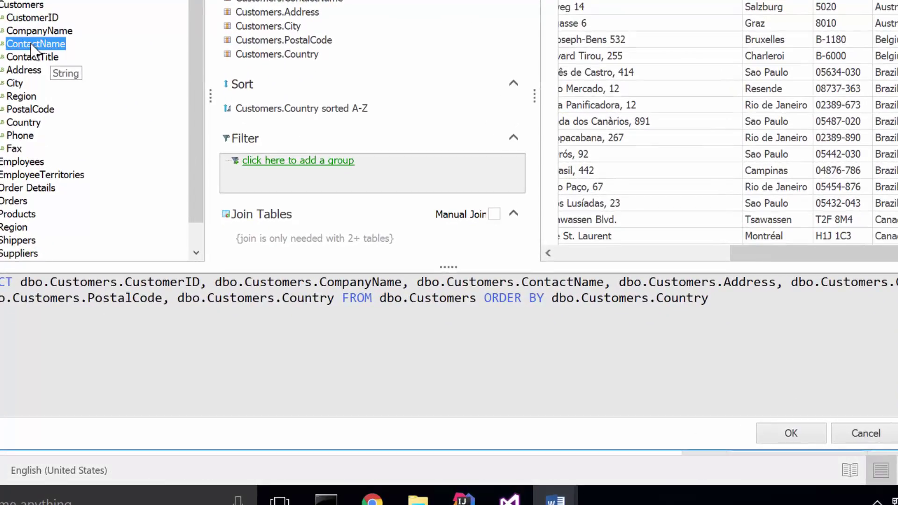
pyautogui.moveTo(30, 39); pyautogui.dragTo(261, 124)
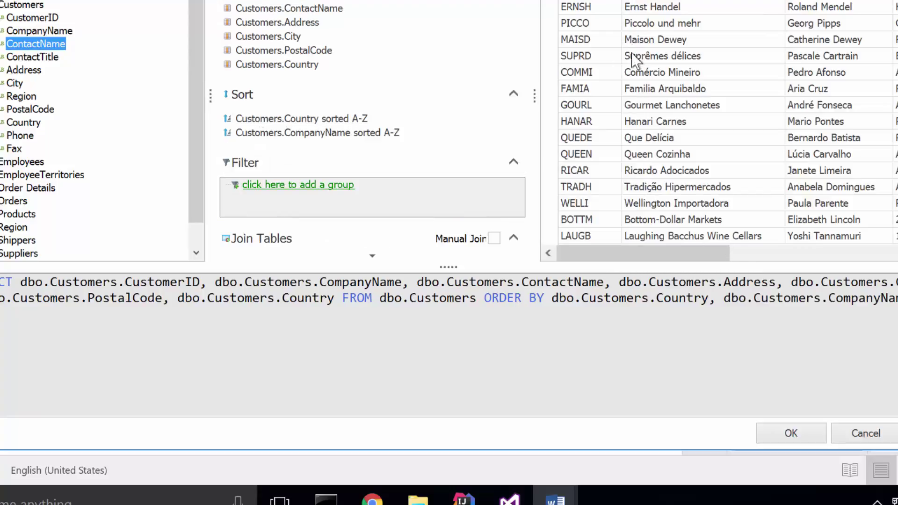
pyautogui.moveTo(715, 254); pyautogui.dragTo(852, 249)
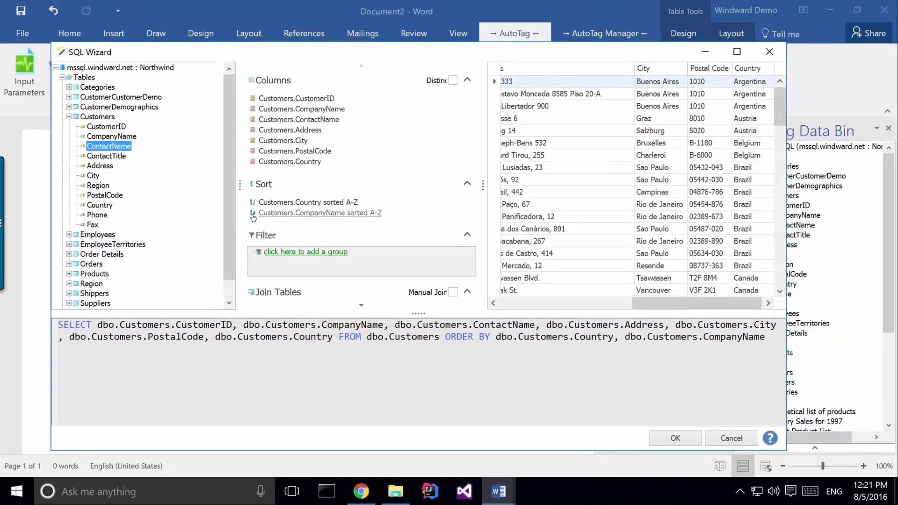
pyautogui.rightClick(228, 132)
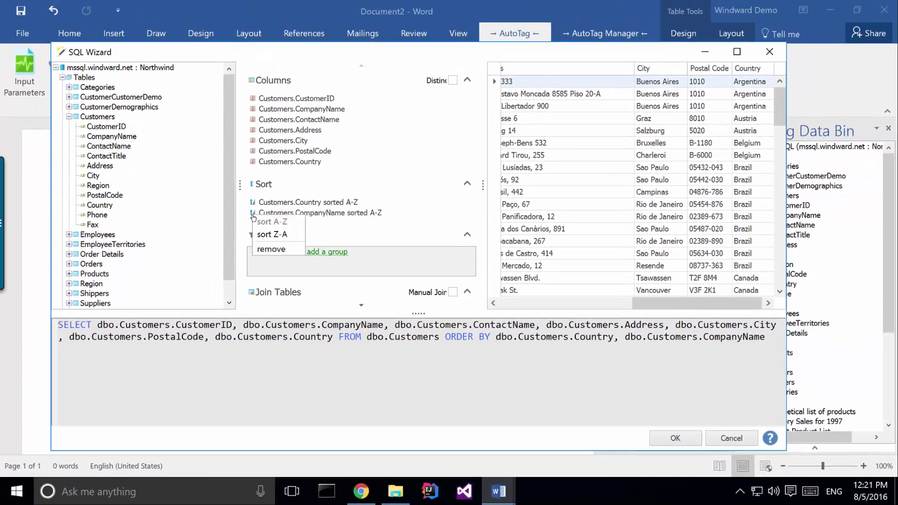
pyautogui.click(312, 265)
pyautogui.click(272, 253)
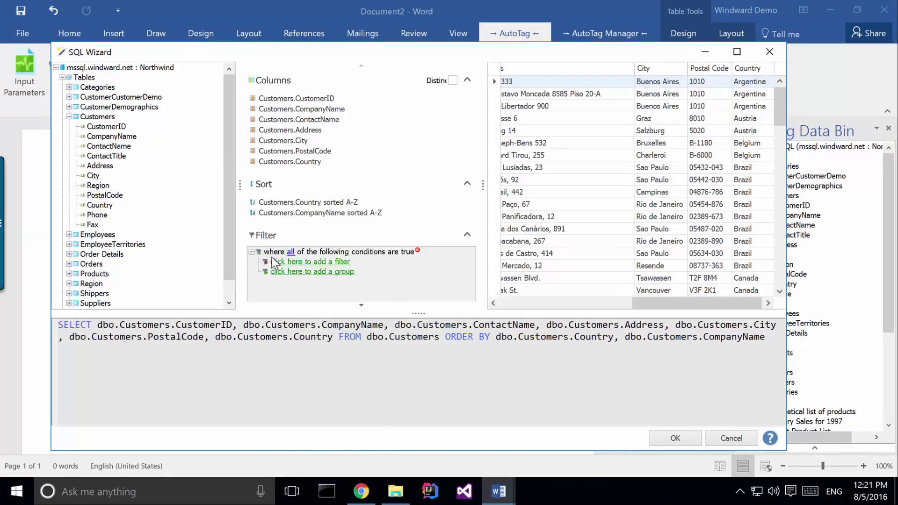
# Add a filter condition where dbo.Customers.Country starts with B
pyautogui.click(280, 262)
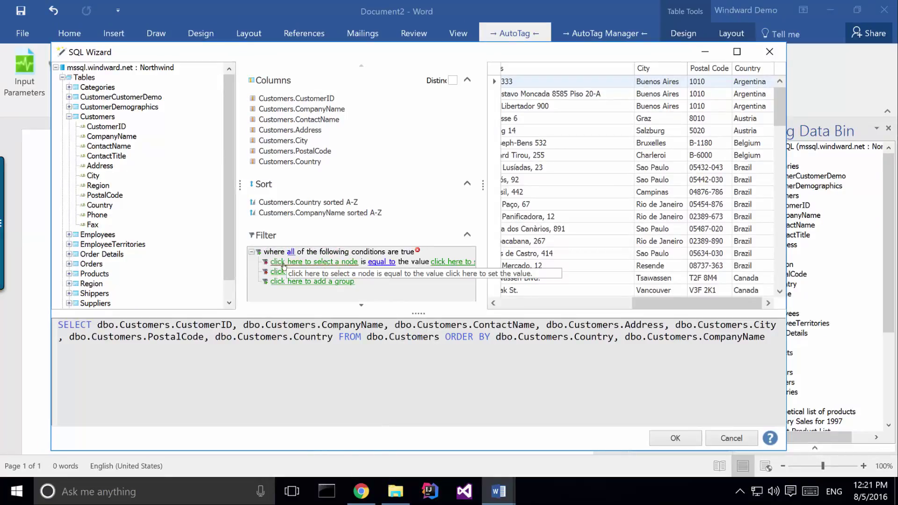
pyautogui.click(283, 263)
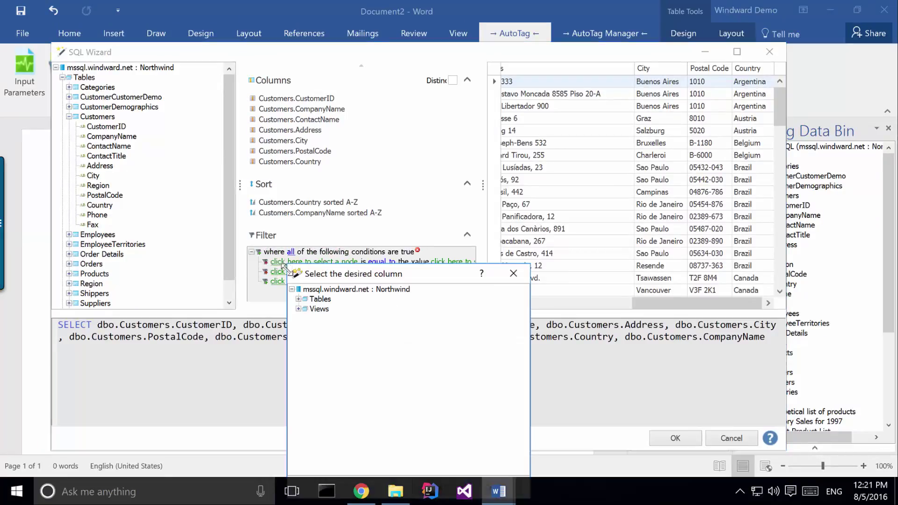
pyautogui.click(298, 300)
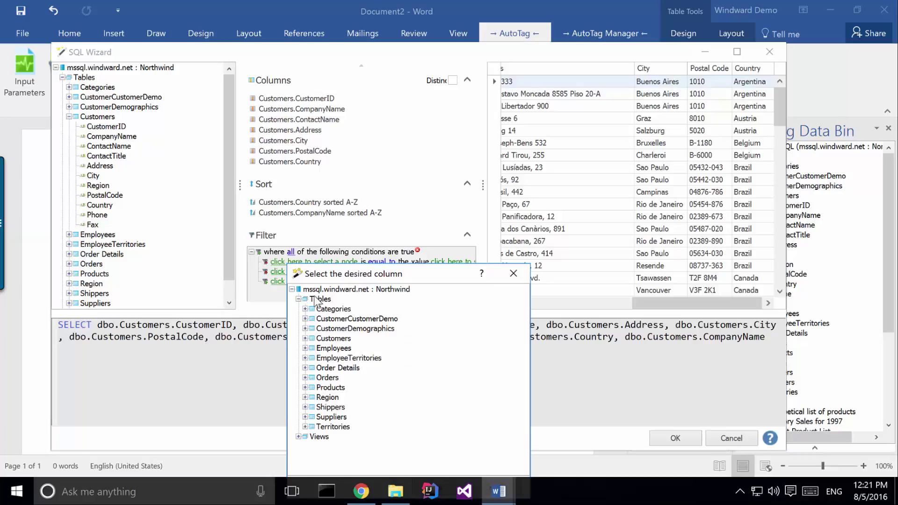
pyautogui.click(305, 339)
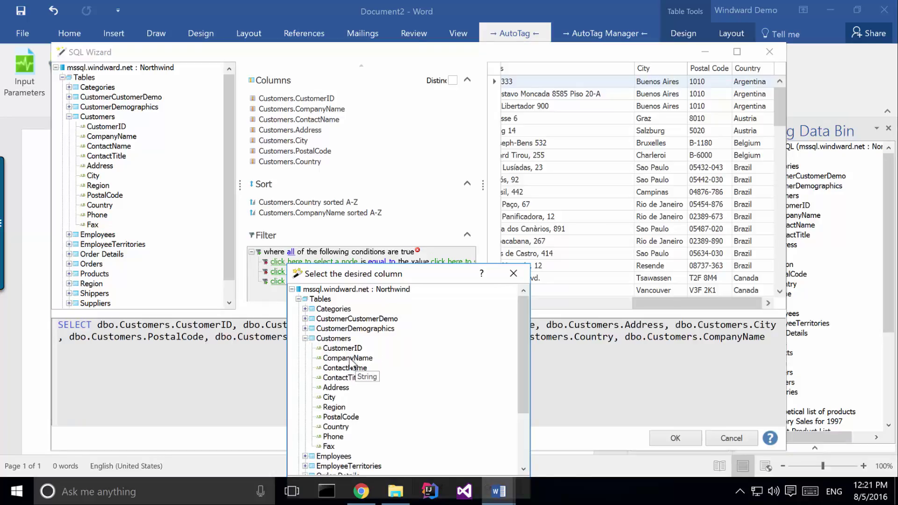
pyautogui.click(335, 427)
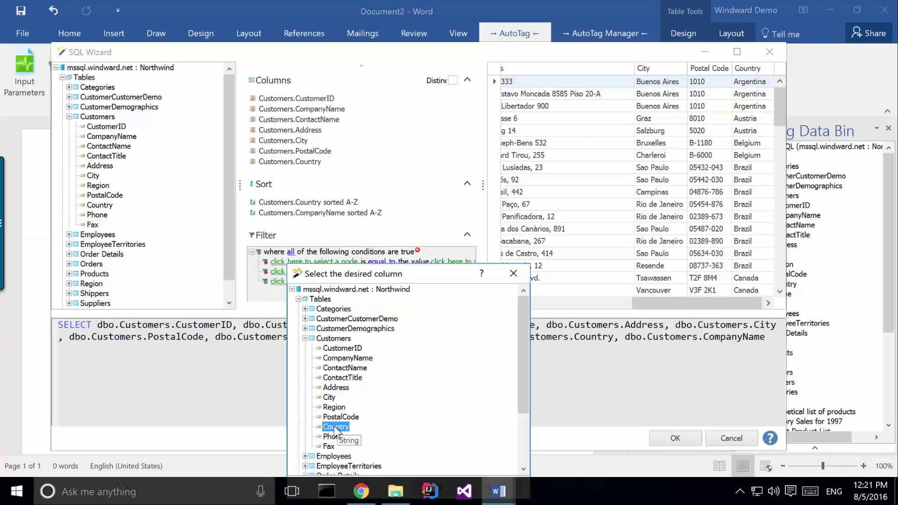
pyautogui.doubleClick(335, 427)
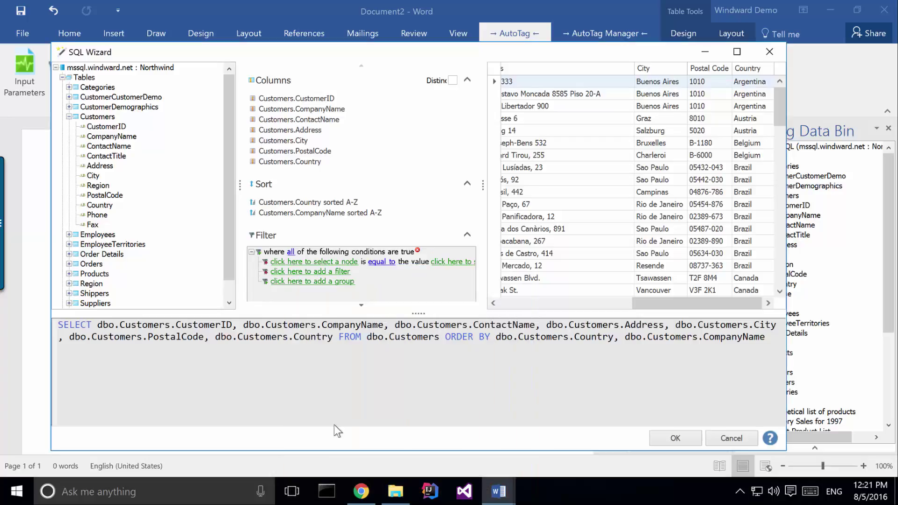
pyautogui.click(372, 262)
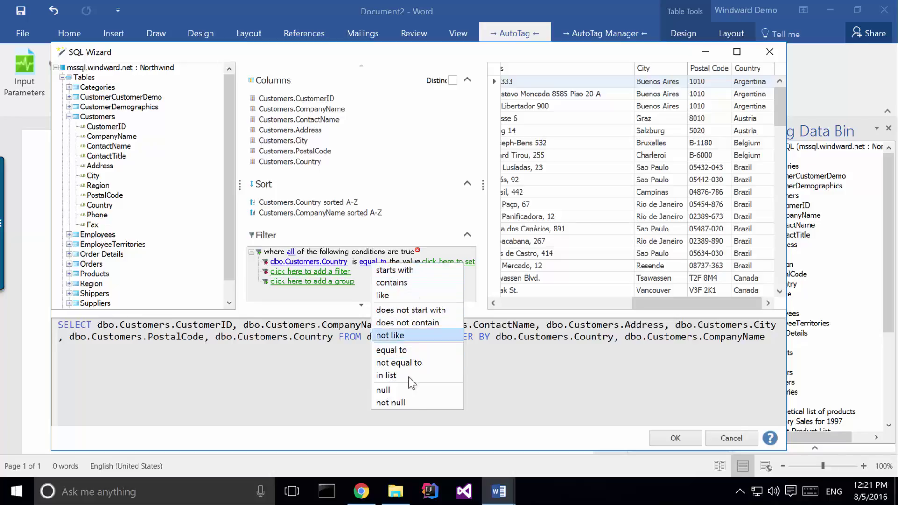
pyautogui.click(405, 271)
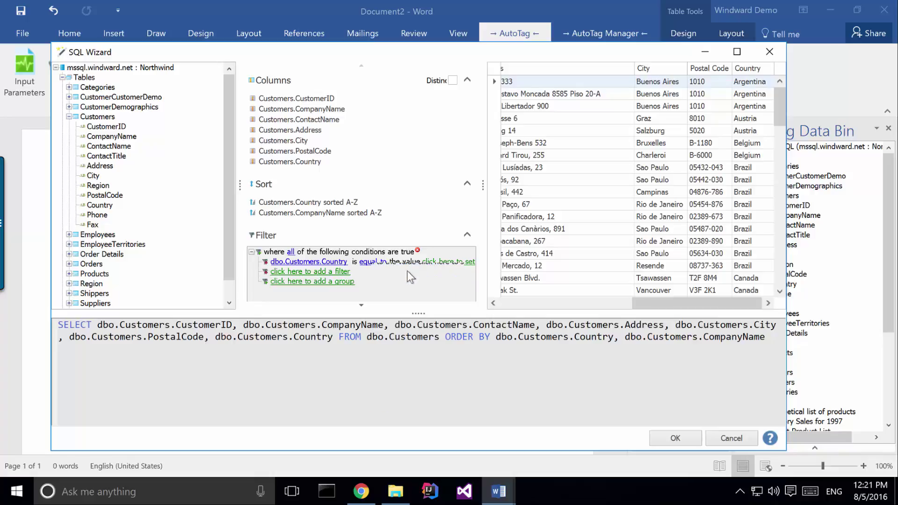
pyautogui.click(442, 262)
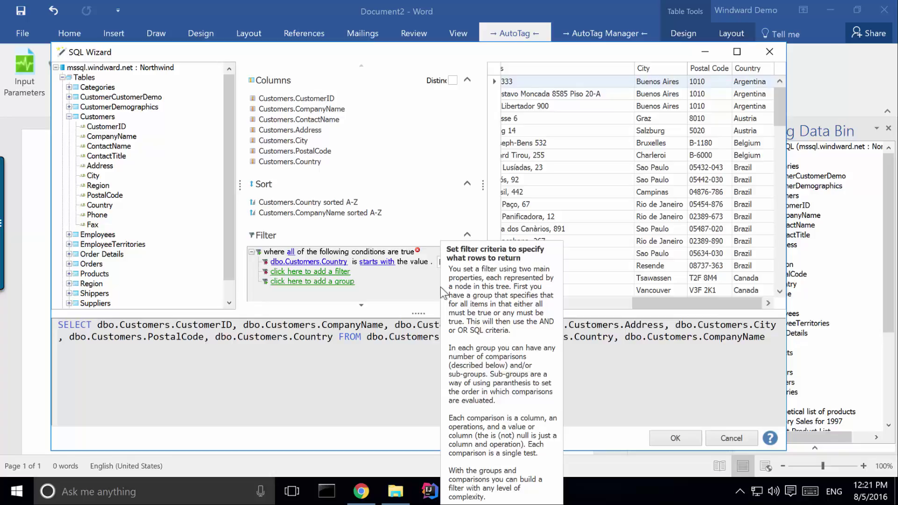
pyautogui.write('B')
pyautogui.press('Return')
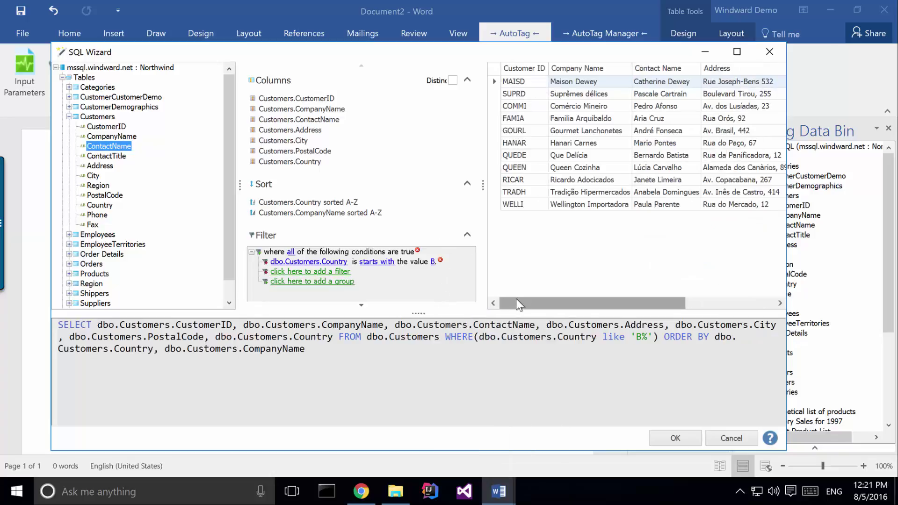
# Review the generated SQL with Country LIKE 'B%' and accept the query in the SQL Wizard
pyautogui.moveTo(520, 299); pyautogui.dragTo(635, 302)
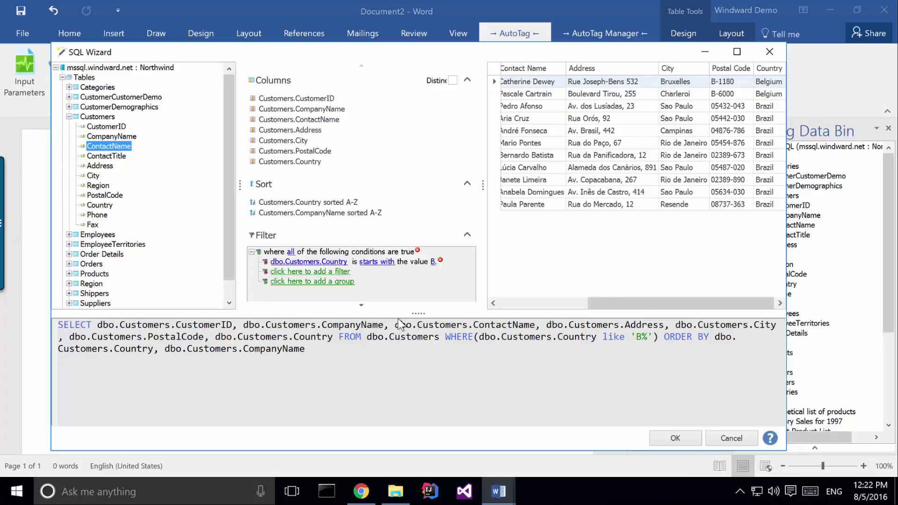
pyautogui.moveTo(313, 350); pyautogui.dragTo(52, 323)
pyautogui.click(326, 359)
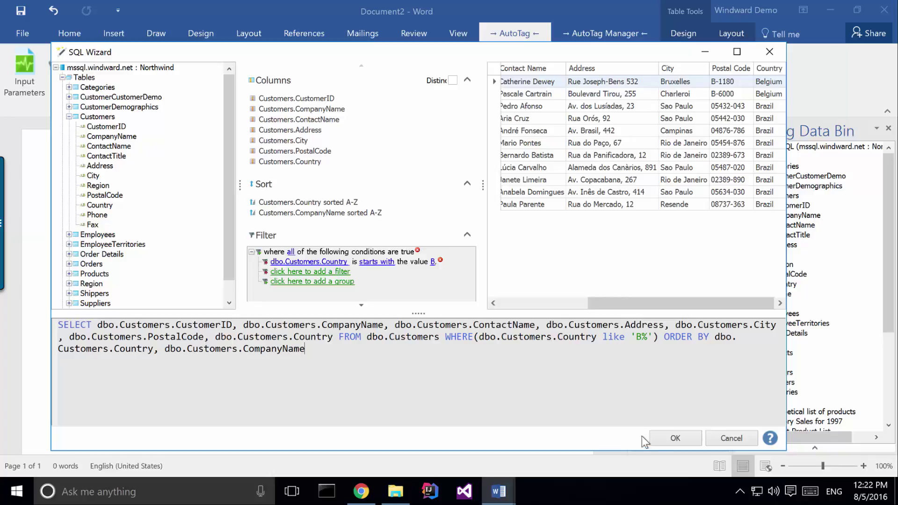
pyautogui.click(663, 436)
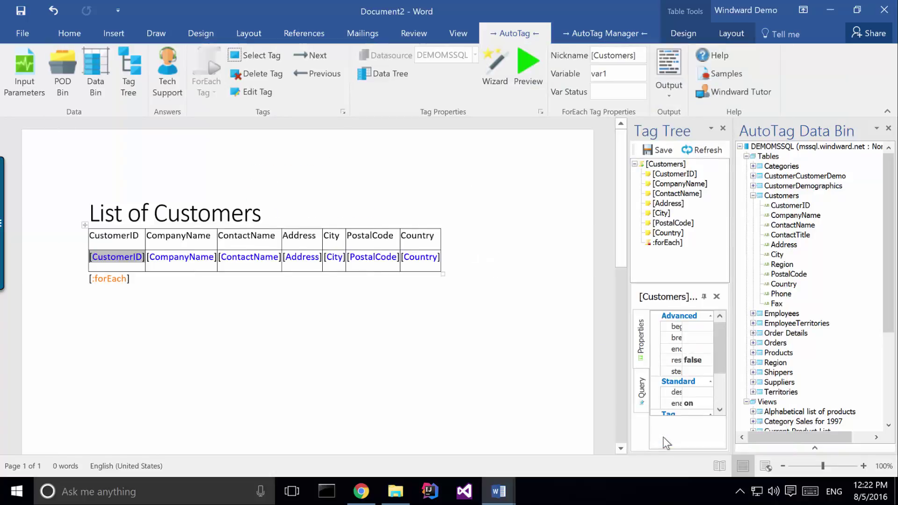
# Preview the query's eleven Belgian and Brazilian customers, close the results, and show table layout tools
pyautogui.click(527, 76)
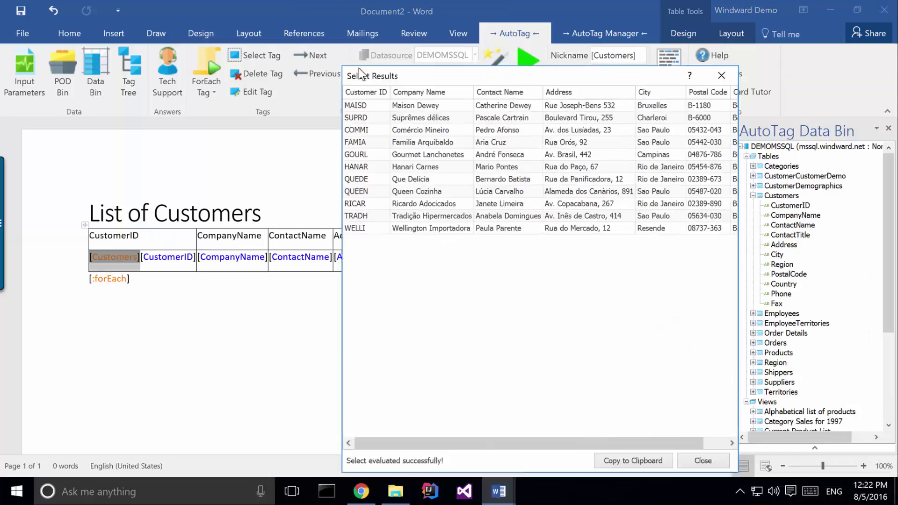
pyautogui.moveTo(360, 74); pyautogui.dragTo(329, 70)
pyautogui.click(680, 442)
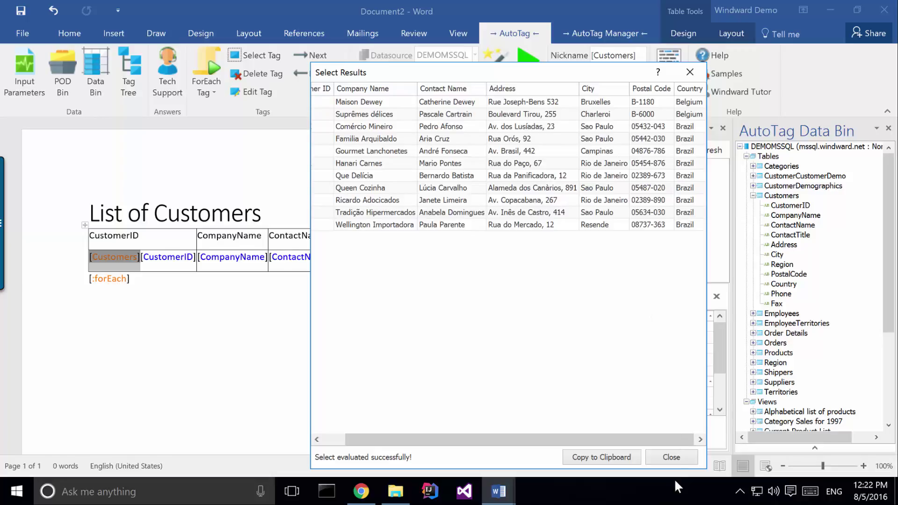
pyautogui.click(672, 456)
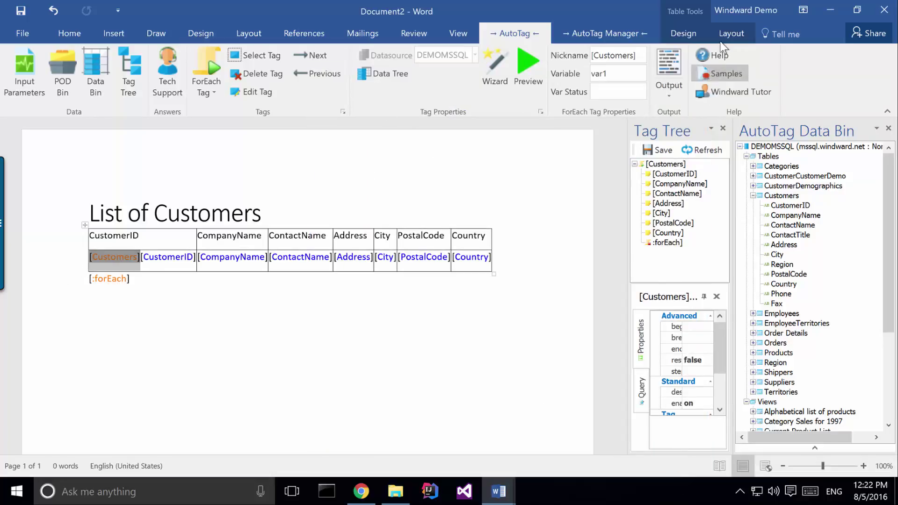
pyautogui.click(733, 38)
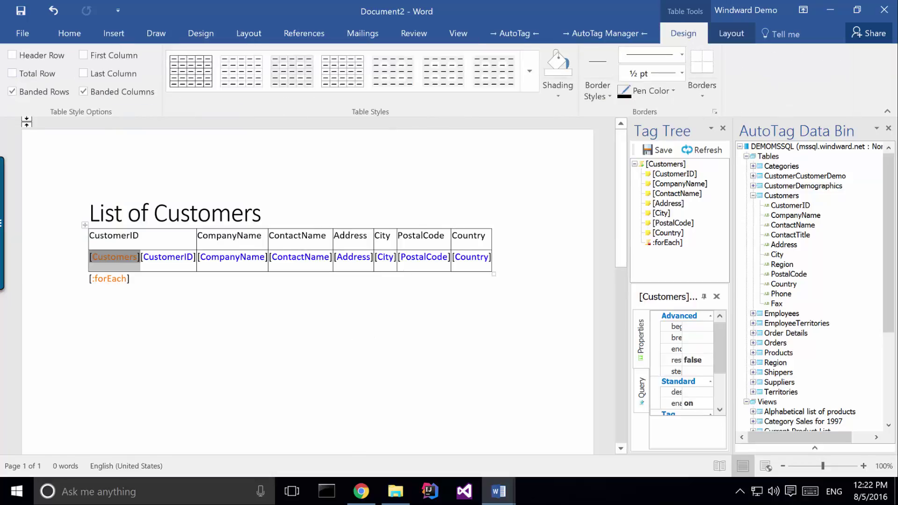
# Turn on the customer table's header row and apply the green Grid Table style
pyautogui.click(23, 56)
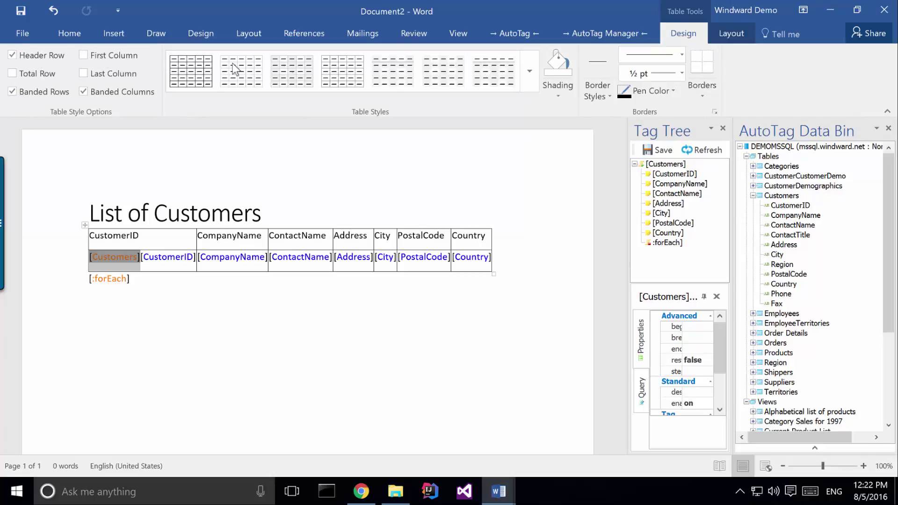
pyautogui.click(532, 80)
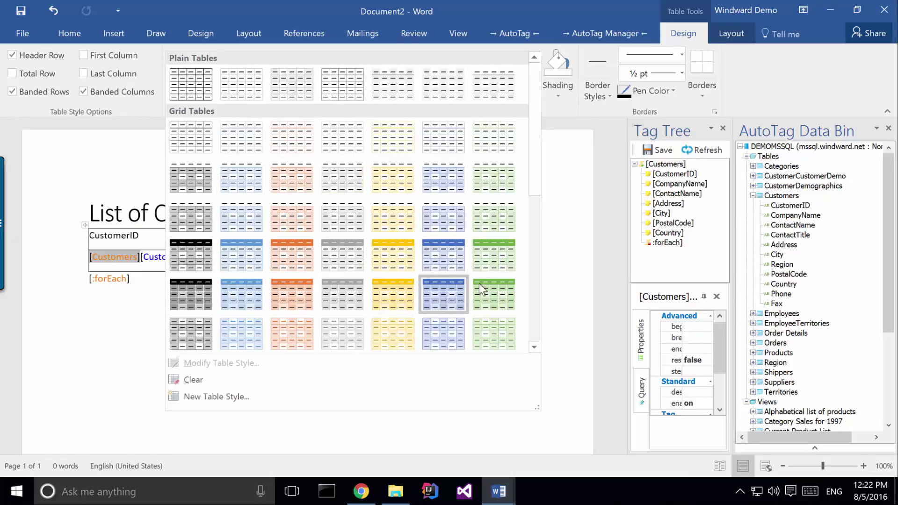
pyautogui.click(501, 253)
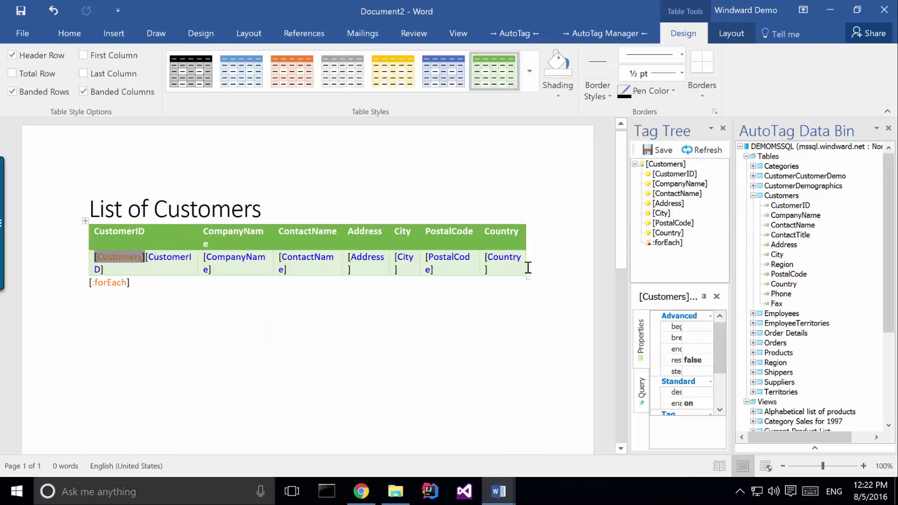
pyautogui.click(209, 316)
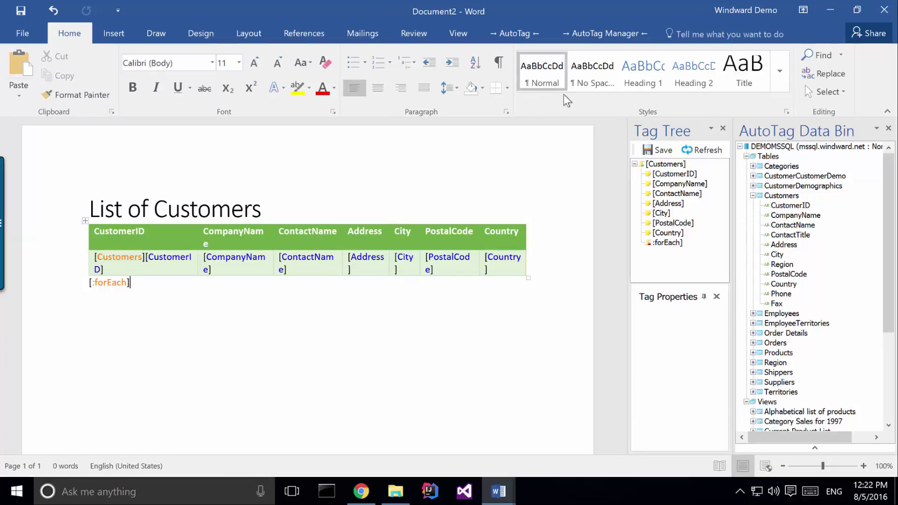
# Generate the report from AutoTag, saving the template as List of Customer3.docx when prompted
pyautogui.click(512, 33)
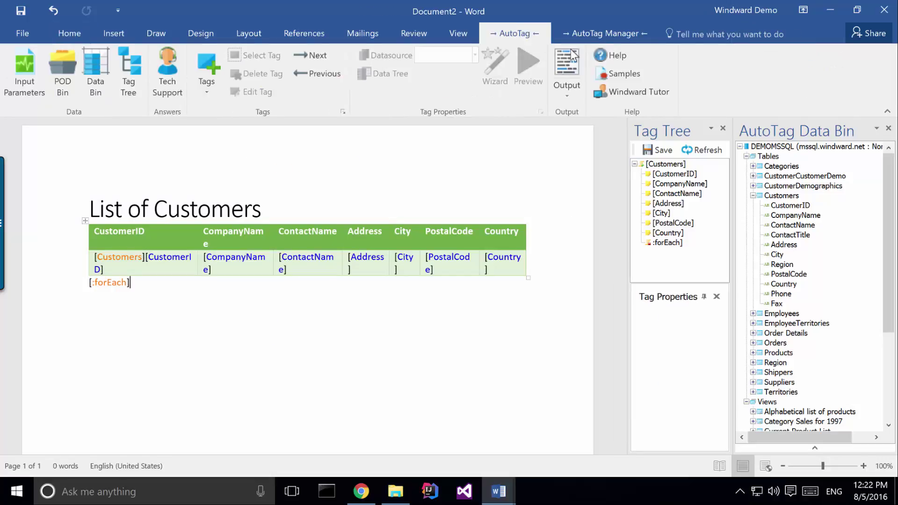
pyautogui.click(566, 68)
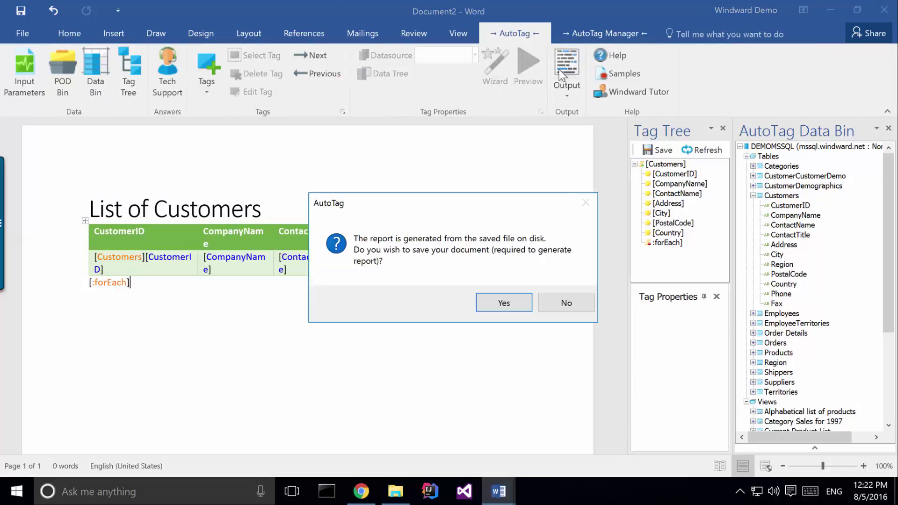
pyautogui.click(499, 303)
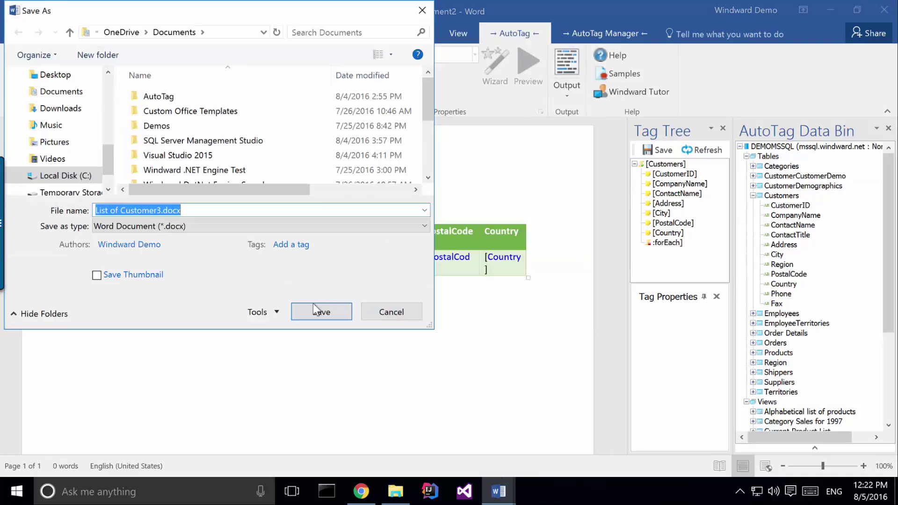
pyautogui.click(307, 305)
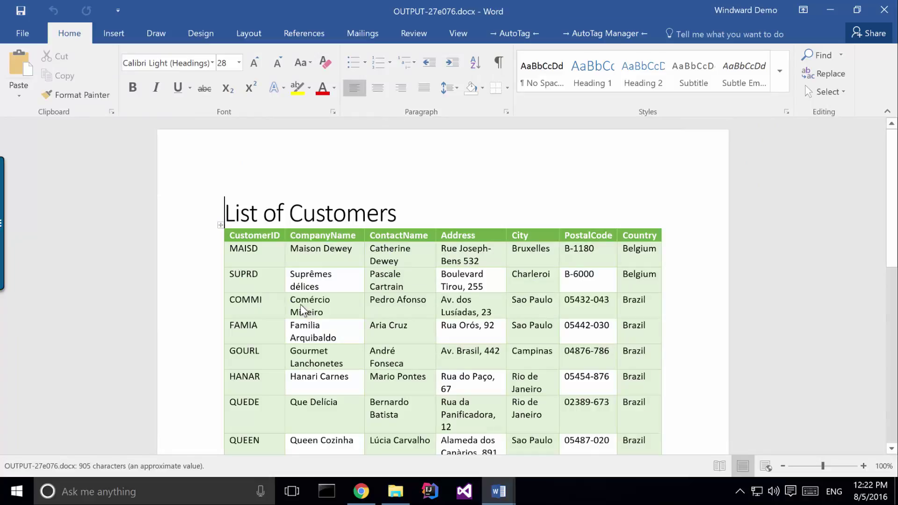
# Review the generated report of Belgian and Brazilian customers, then close it
pyautogui.scroll(-7, 459, 243)
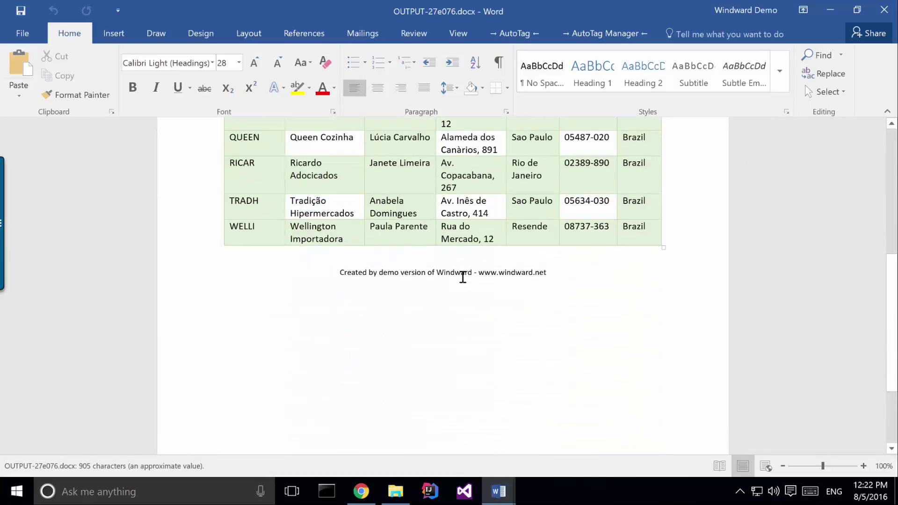
pyautogui.scroll(8, 456, 267)
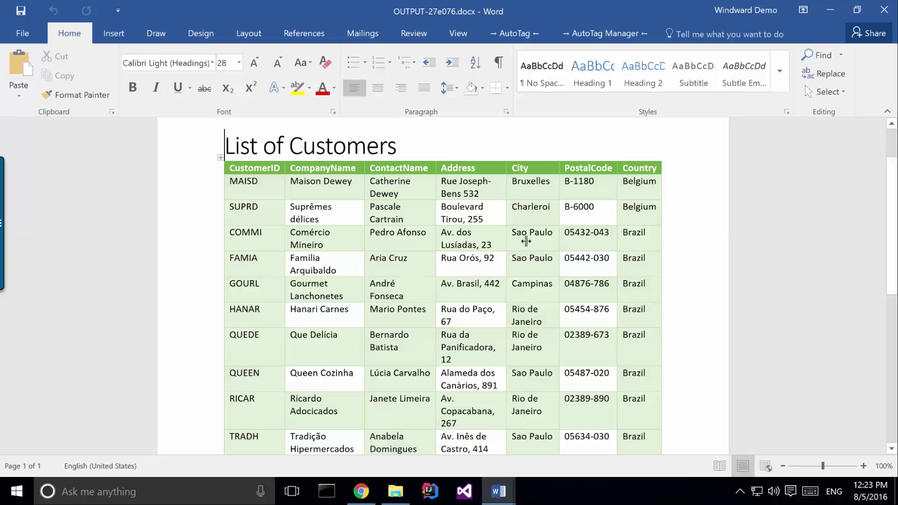
pyautogui.click(882, 11)
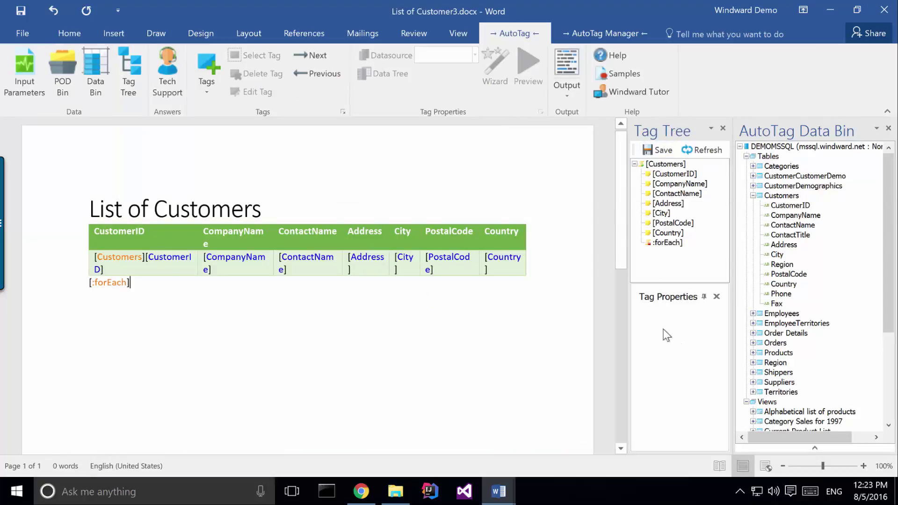
# Preview the top 20 rows of the Customers table in the Data Bin results pane
pyautogui.click(815, 447)
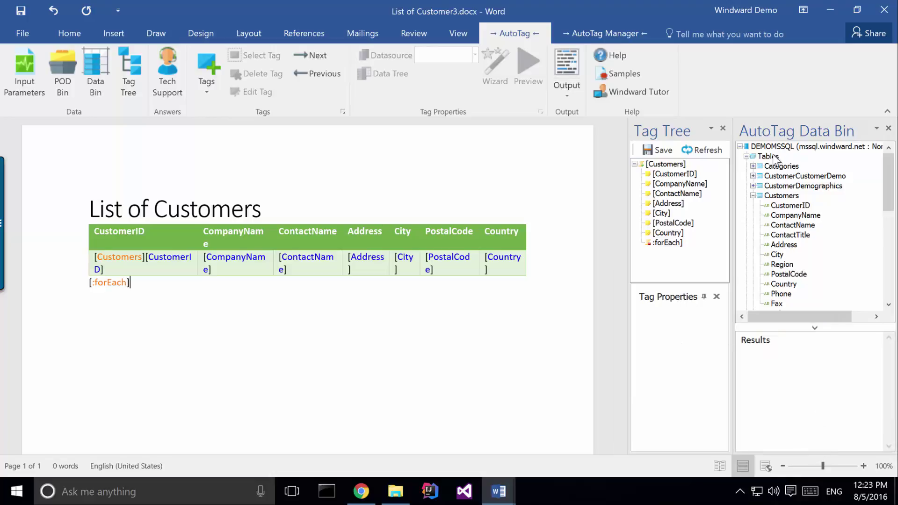
pyautogui.click(782, 196)
pyautogui.rightClick(782, 197)
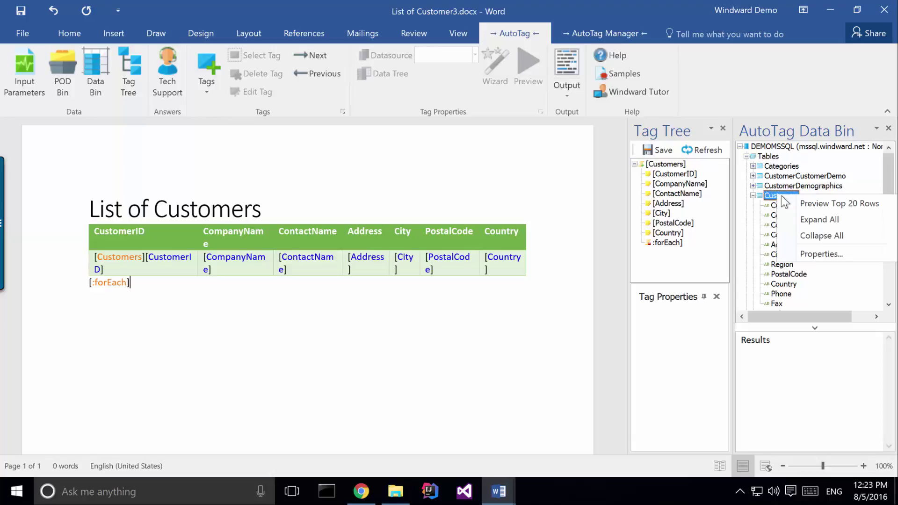
pyautogui.click(816, 204)
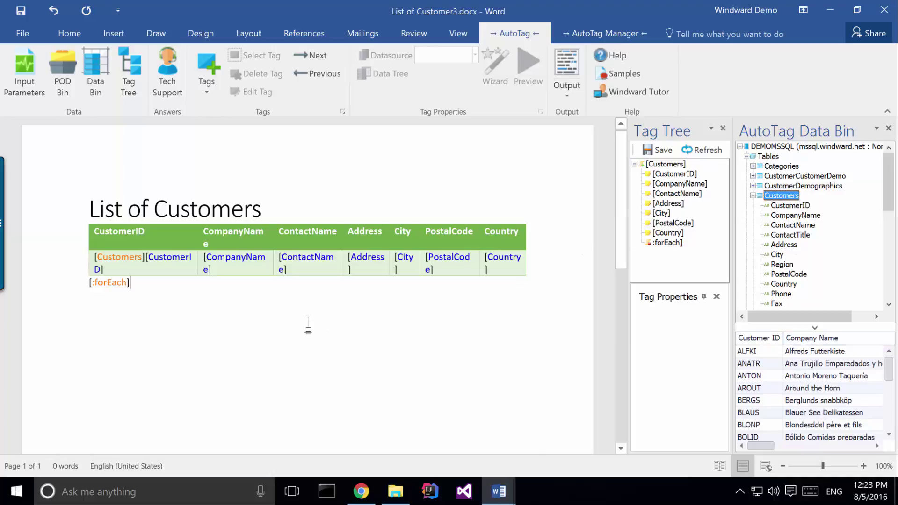
# Close the Tag Tree and Data Bin panes and show the AutoTag Manager tools
pyautogui.click(723, 128)
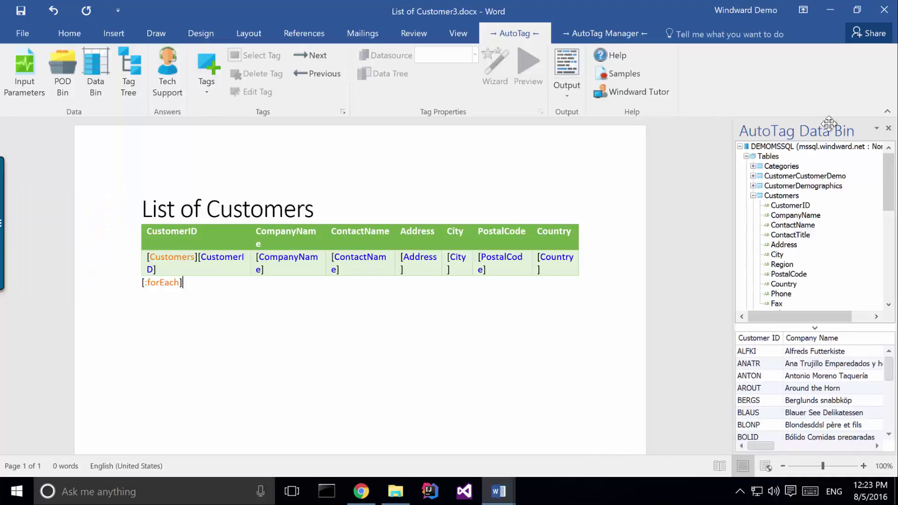
pyautogui.click(888, 129)
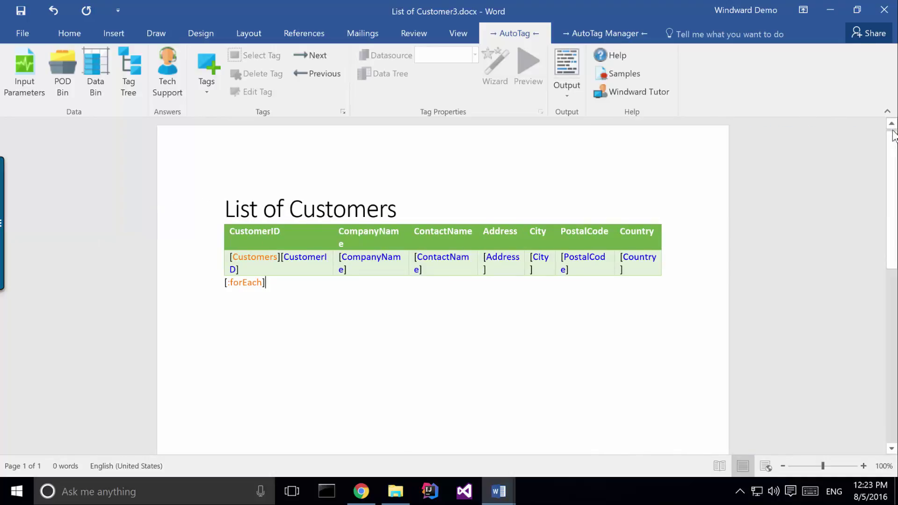
pyautogui.click(585, 33)
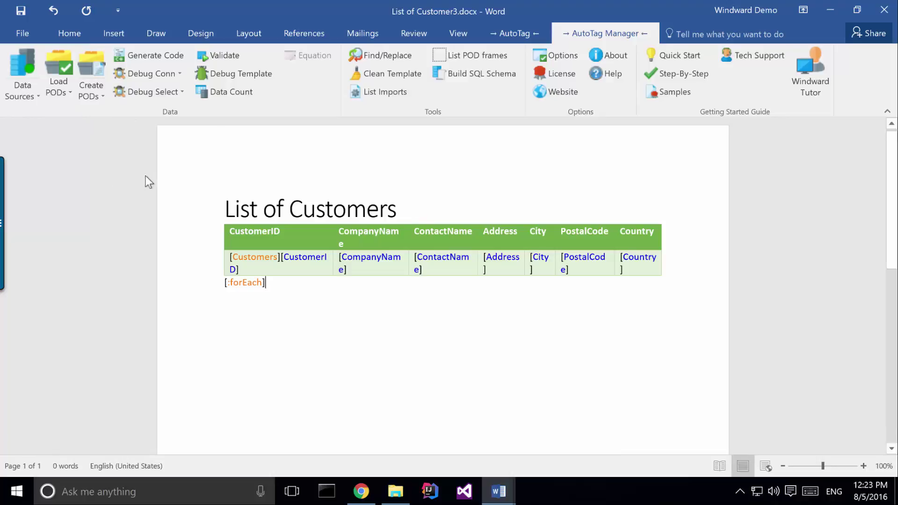
# Save the DEMOMSSQL datasource as a Datasource POD in Demo_Pod2.rdlx
pyautogui.click(95, 98)
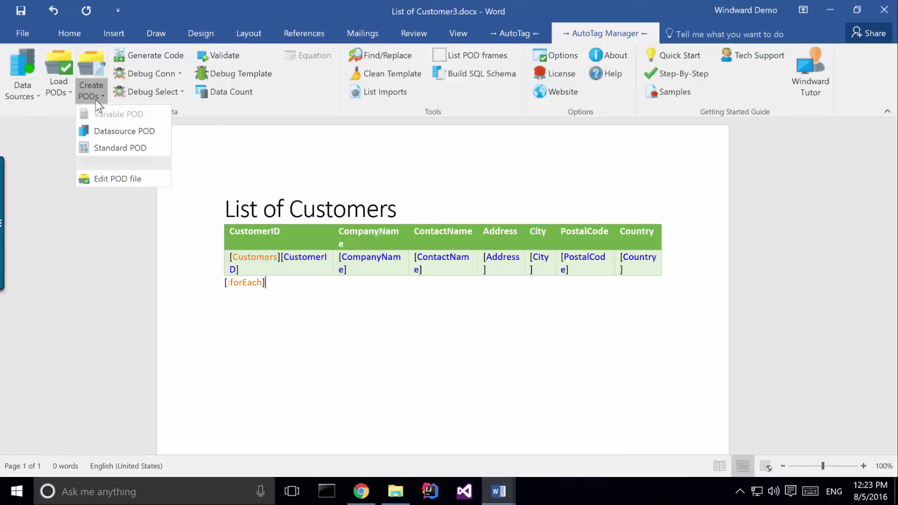
pyautogui.click(120, 132)
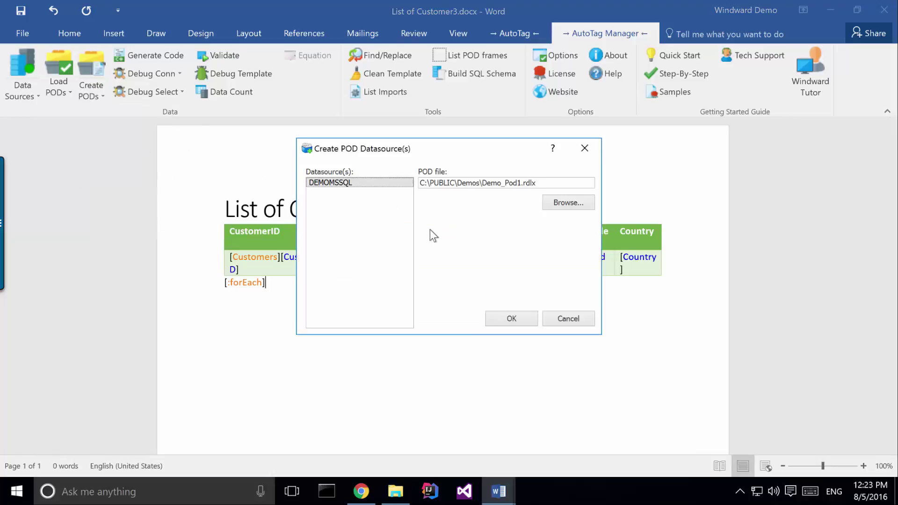
pyautogui.click(517, 182)
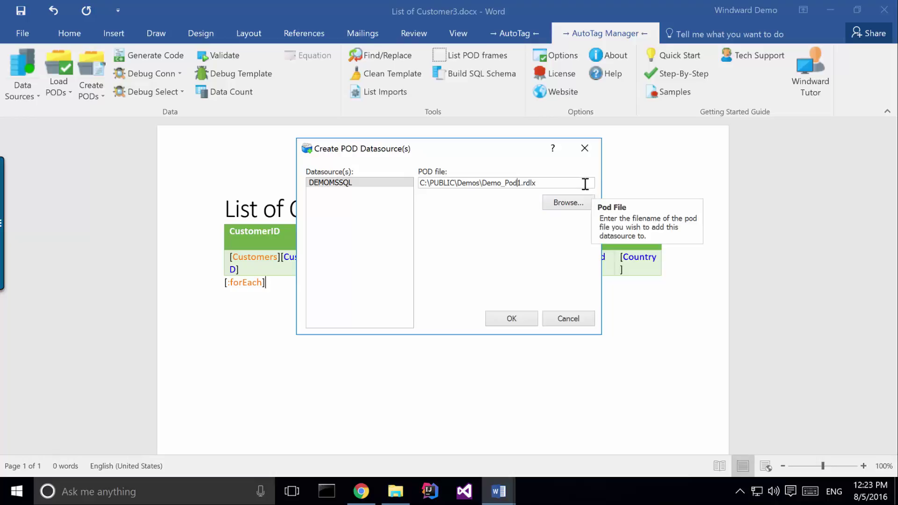
pyautogui.press('Delete')
pyautogui.write('2')
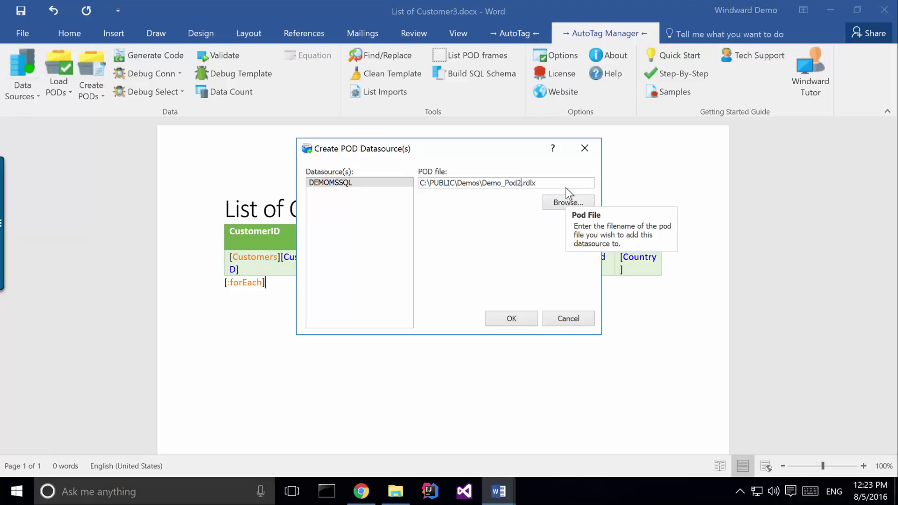
pyautogui.click(327, 184)
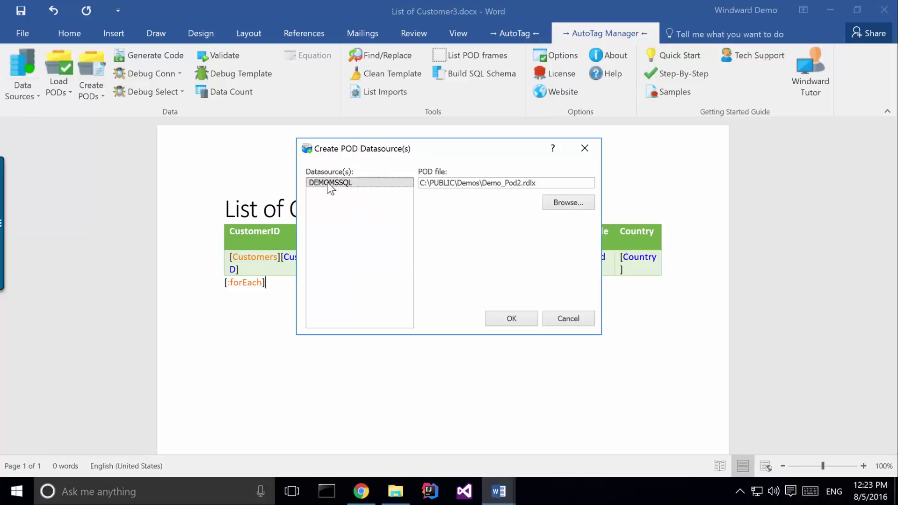
pyautogui.click(501, 317)
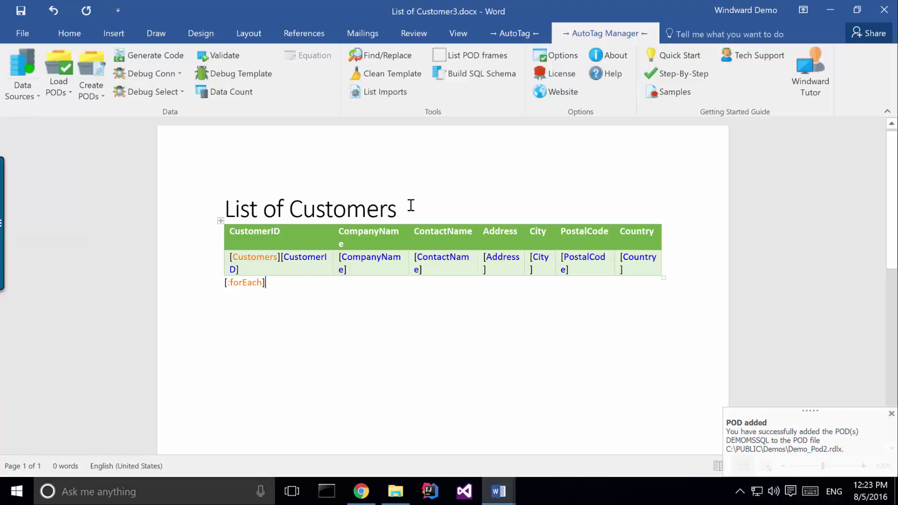
pyautogui.moveTo(411, 204); pyautogui.dragTo(228, 199)
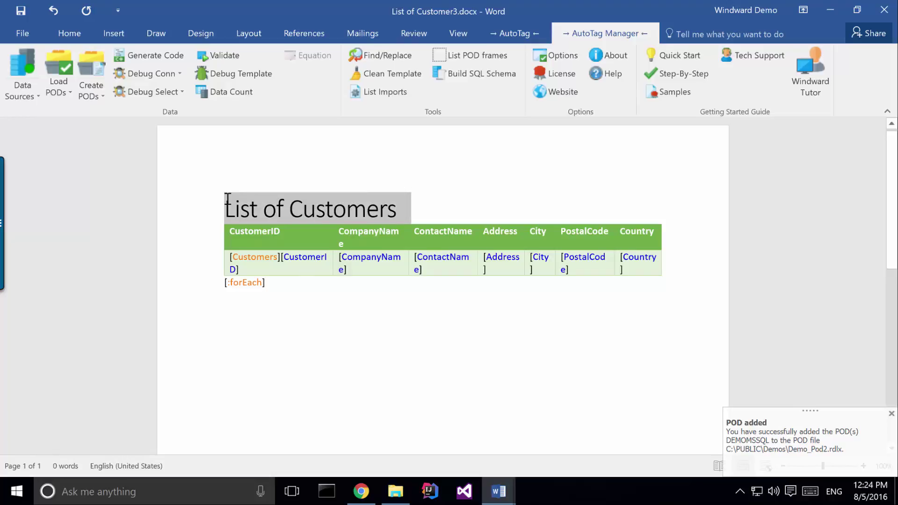
# Save the selected heading as Standard POD 'title', described 'Title of Customer List', in Demo_Pod2.rdlx
pyautogui.click(95, 99)
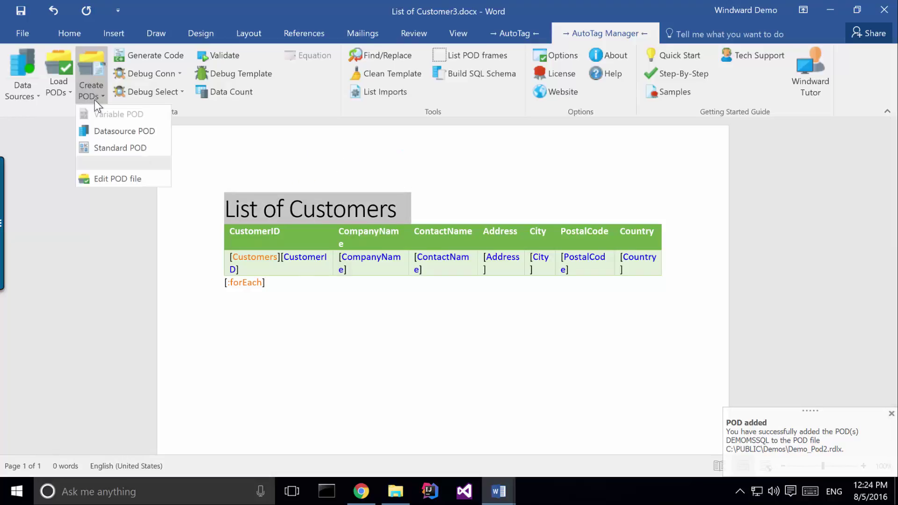
pyautogui.click(116, 148)
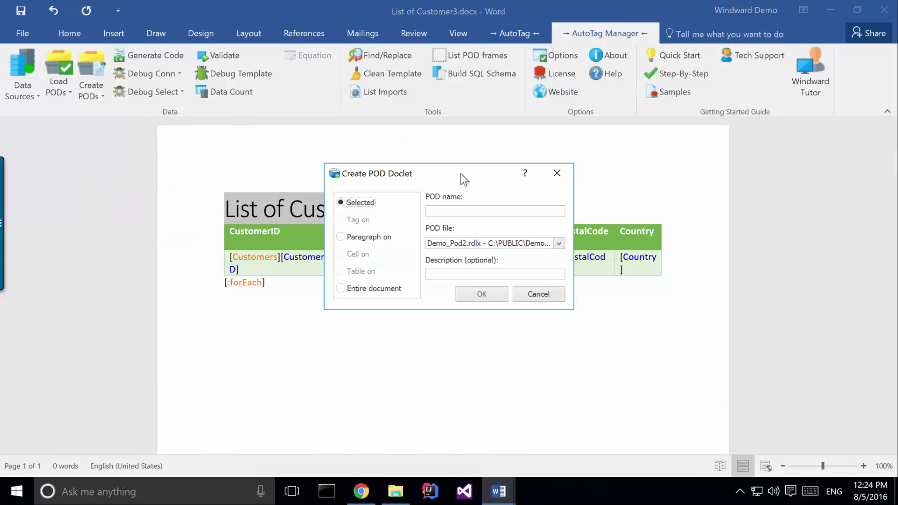
pyautogui.moveTo(417, 237)
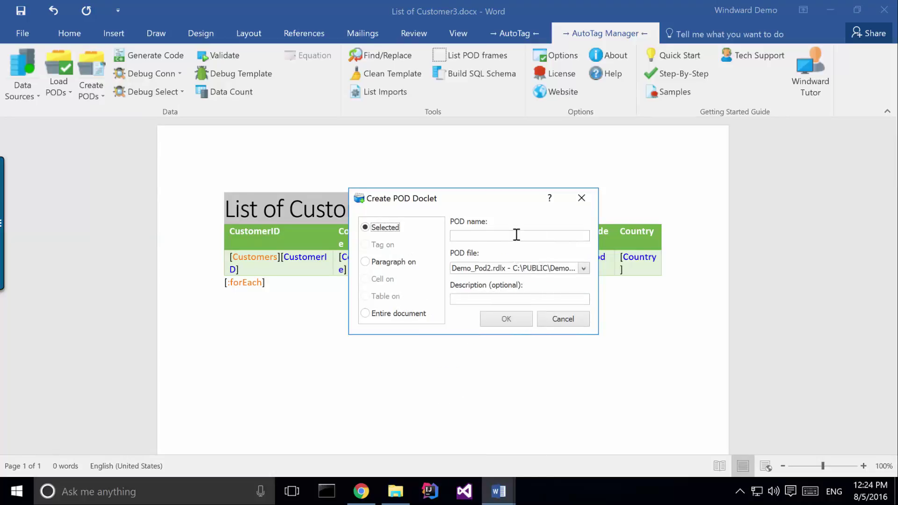
pyautogui.click(516, 235)
pyautogui.write('d')
pyautogui.press('BackSpace')
pyautogui.write('title')
pyautogui.click(492, 299)
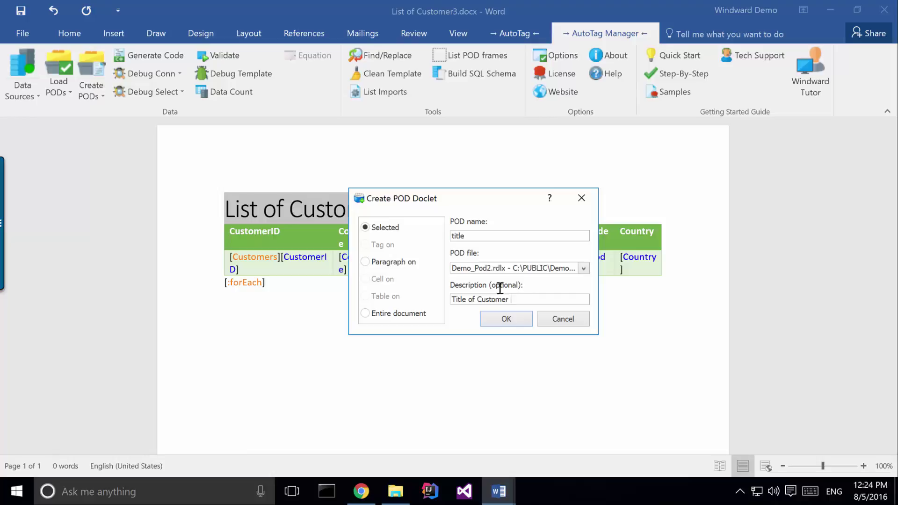
pyautogui.write('t')
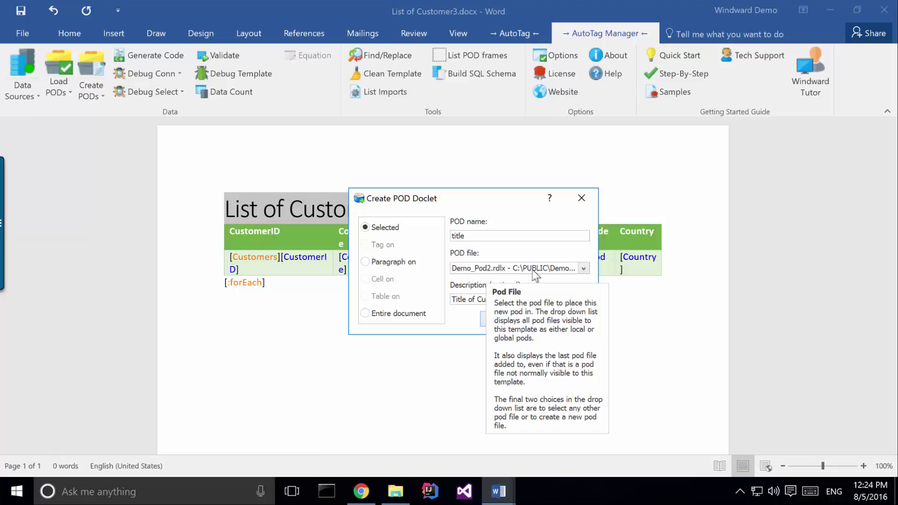
pyautogui.click(585, 269)
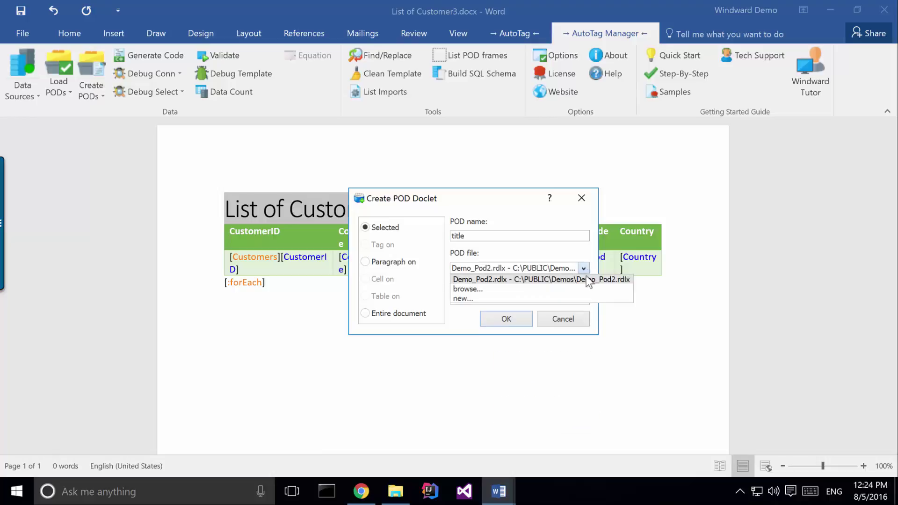
pyautogui.click(503, 210)
pyautogui.click(506, 317)
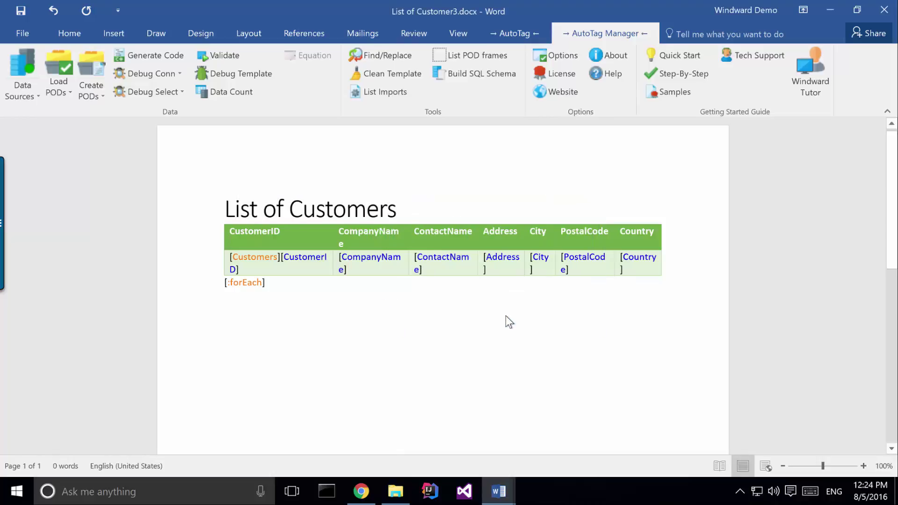
# Save the table and forEach block as POD 'List of Customers', described 'List of Customers starting with country B'
pyautogui.moveTo(276, 285); pyautogui.dragTo(218, 233)
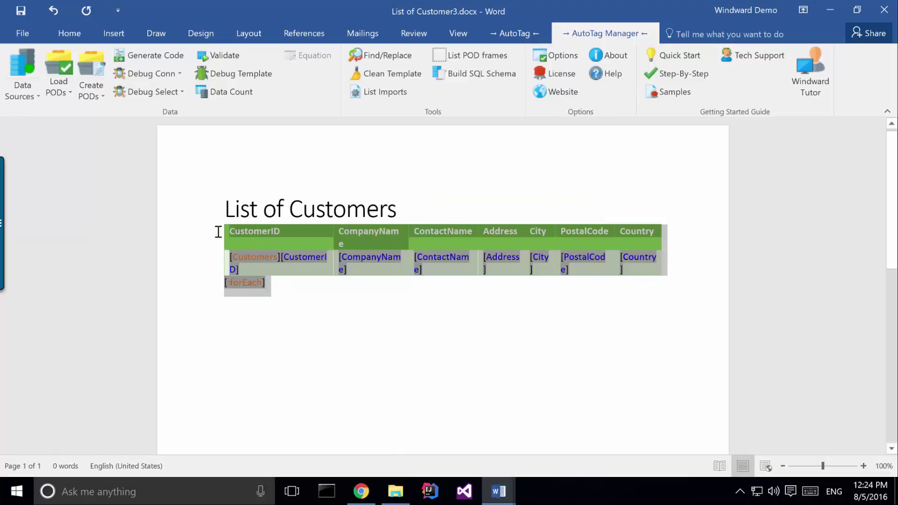
pyautogui.click(91, 91)
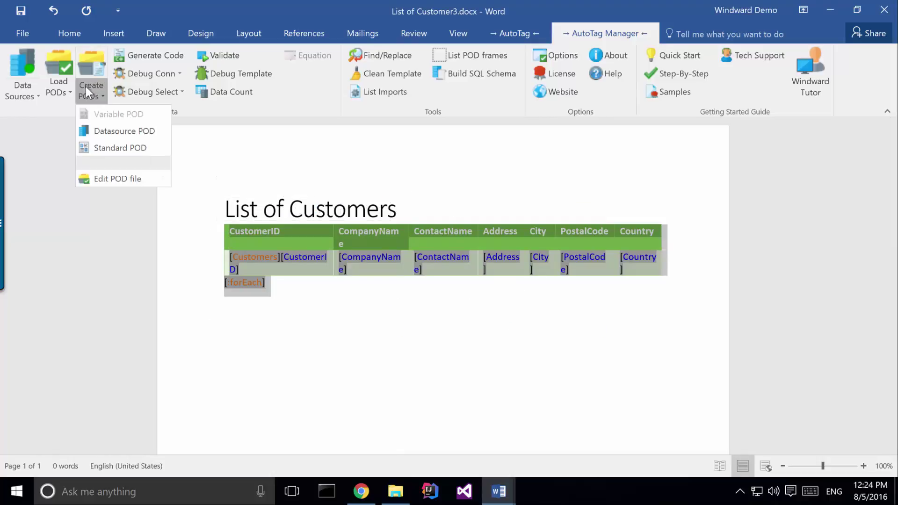
pyautogui.click(109, 149)
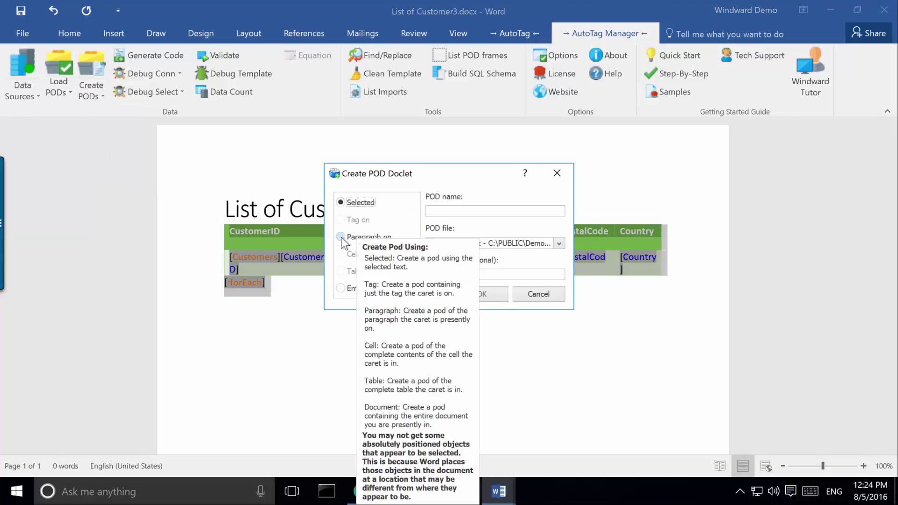
pyautogui.click(472, 212)
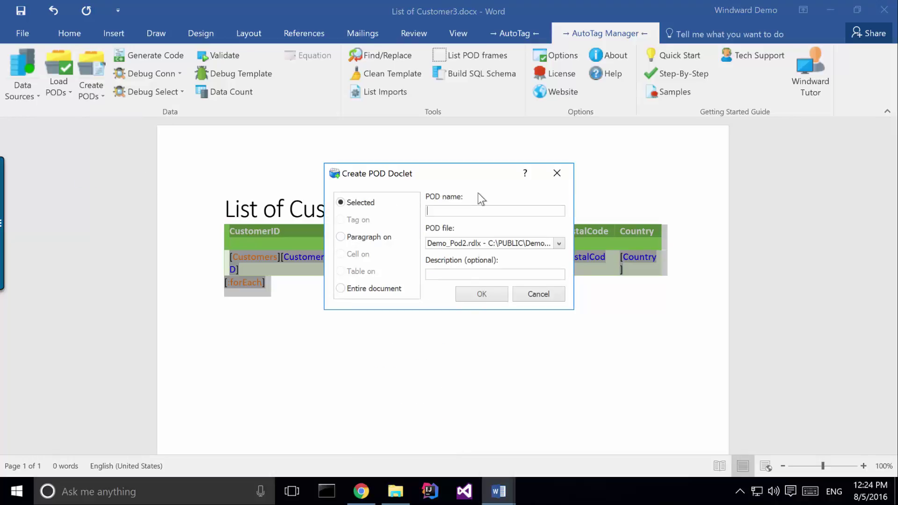
pyautogui.write('List of Customers')
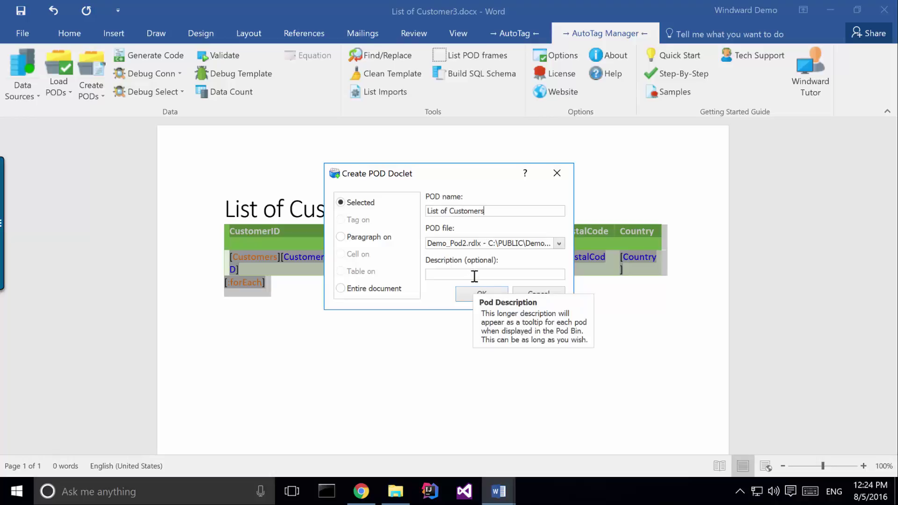
pyautogui.click(479, 276)
pyautogui.write('List of ')
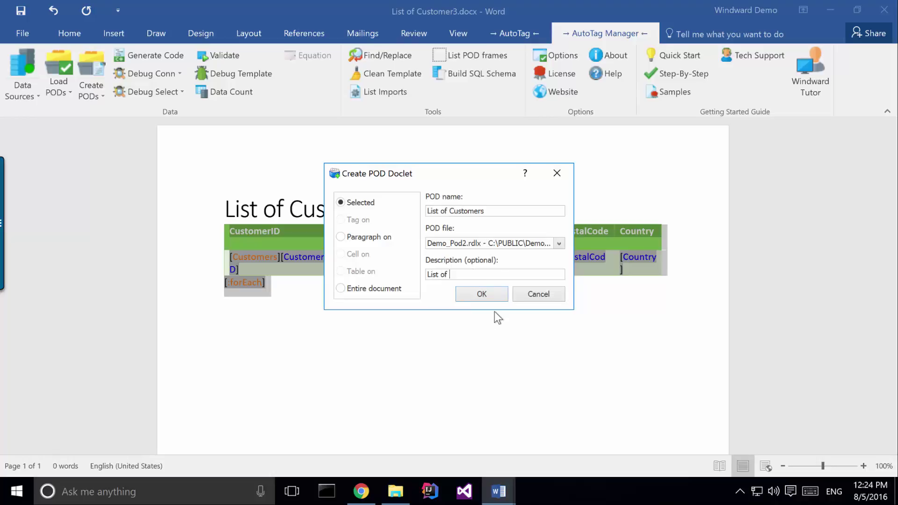
pyautogui.write('Customers starting with country B')
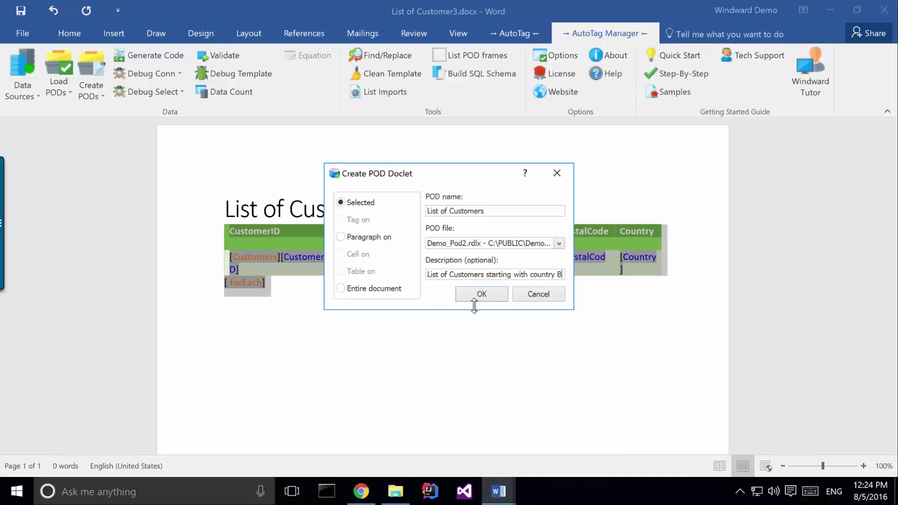
pyautogui.click(480, 297)
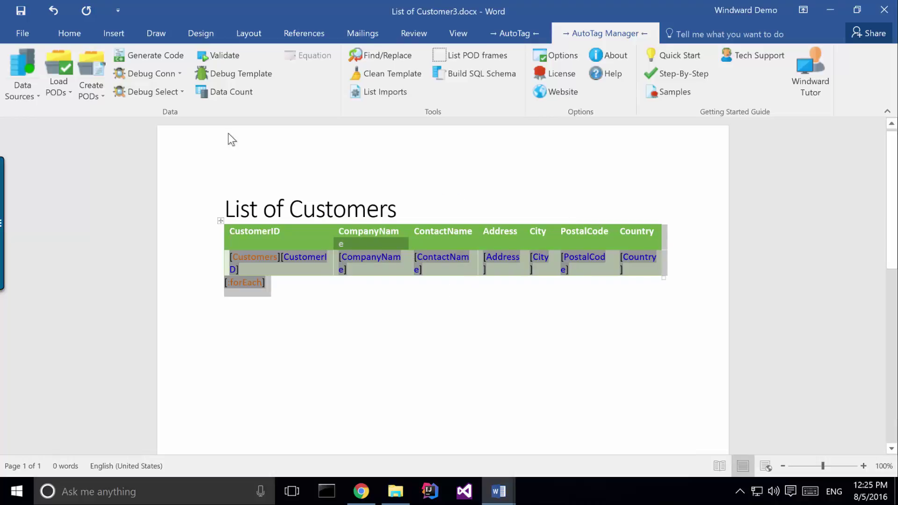
# Add C:\PUBLIC\Demos\Demo_Pod2.rdlx to the template as a local POD file
pyautogui.click(61, 95)
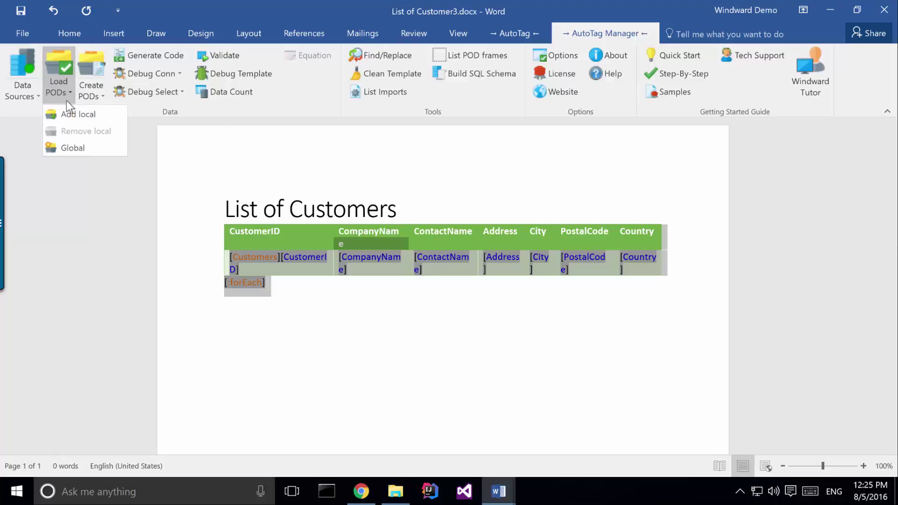
pyautogui.click(78, 115)
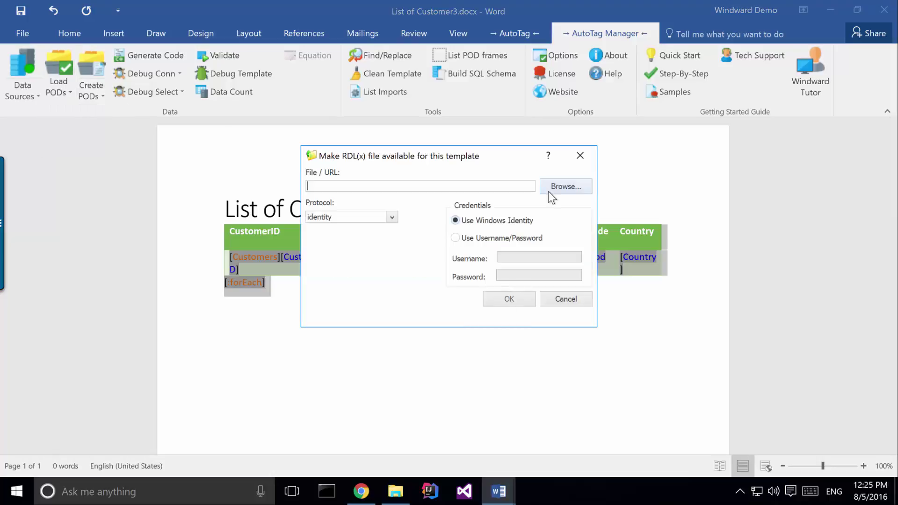
pyautogui.click(551, 189)
pyautogui.click(403, 198)
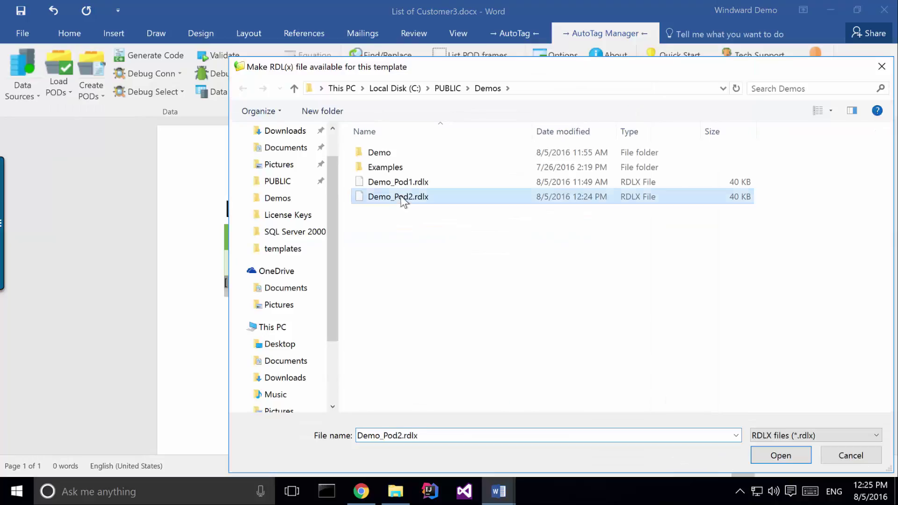
pyautogui.click(401, 195)
pyautogui.click(784, 456)
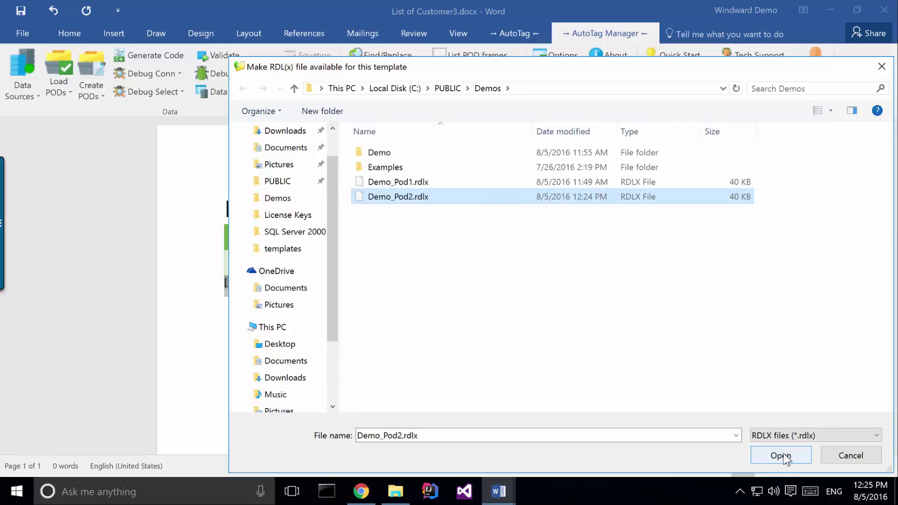
pyautogui.click(784, 456)
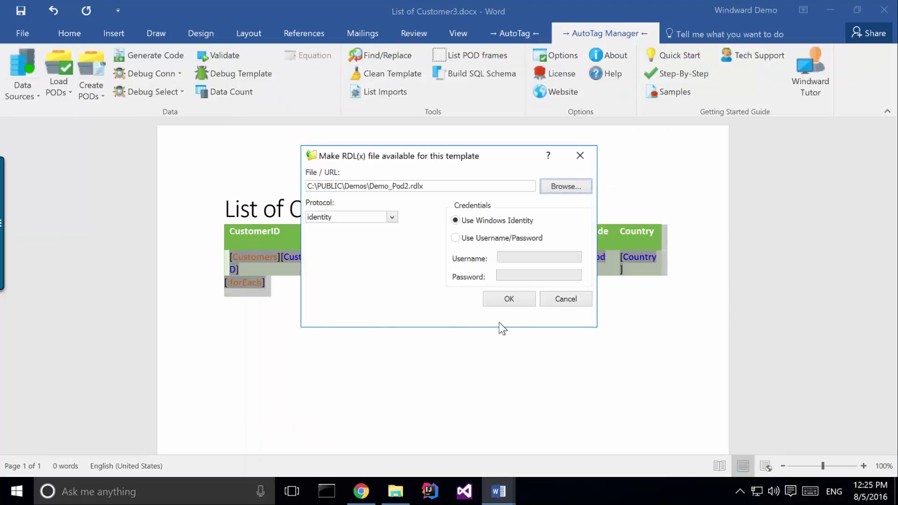
pyautogui.click(509, 300)
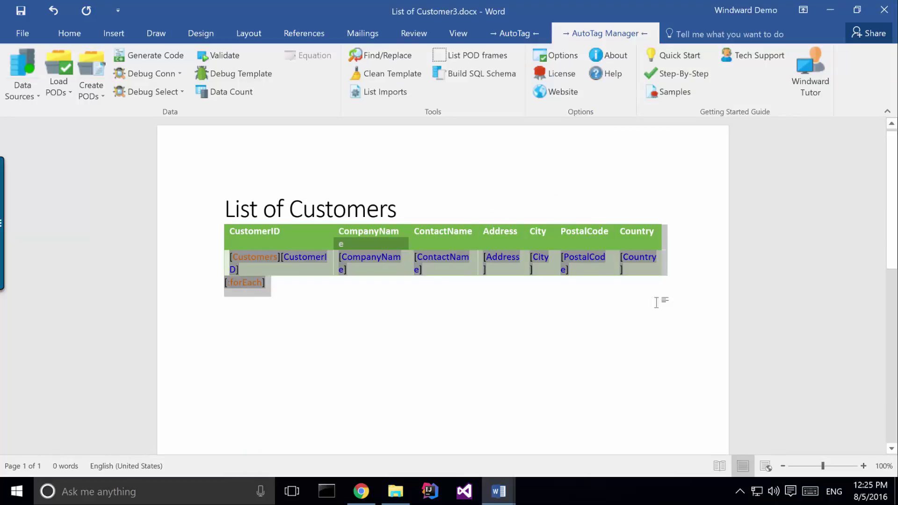
# Show the POD Bin pane, widen it, and expand Demo_Pod2 to list its PODs
pyautogui.click(503, 35)
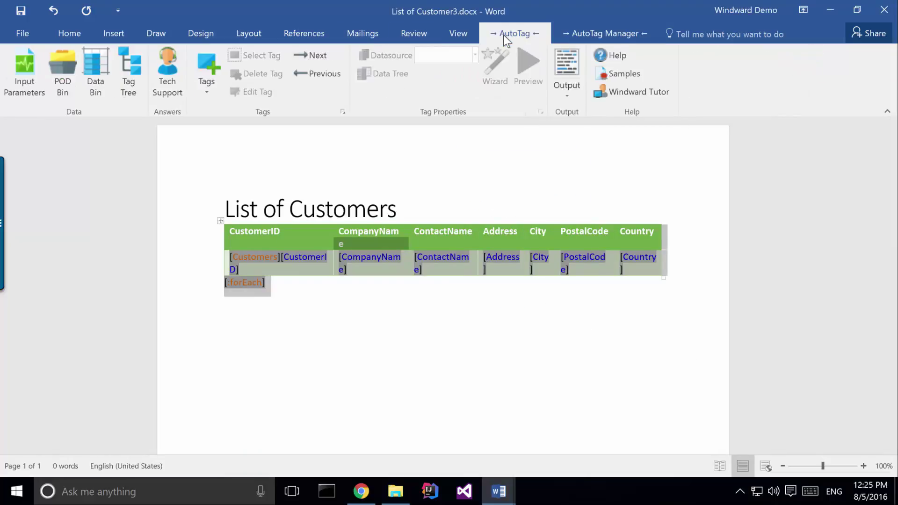
pyautogui.click(54, 88)
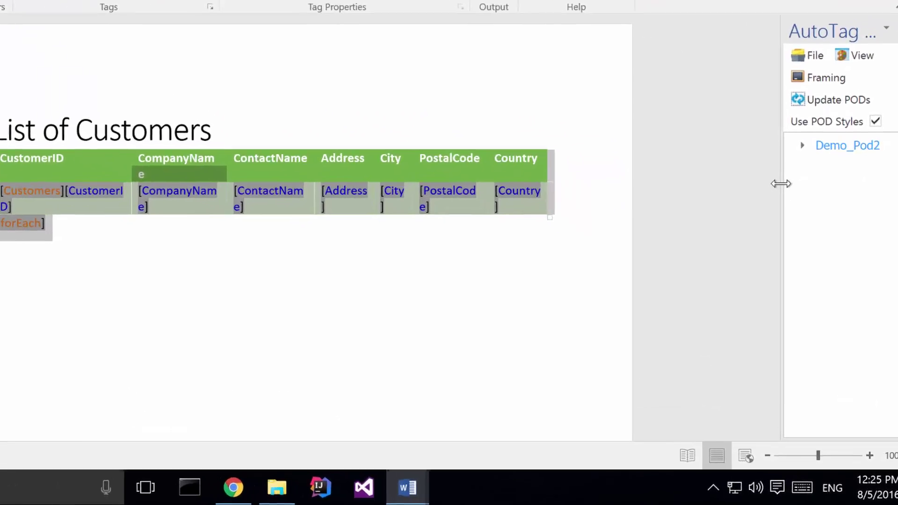
pyautogui.moveTo(781, 183); pyautogui.dragTo(667, 182)
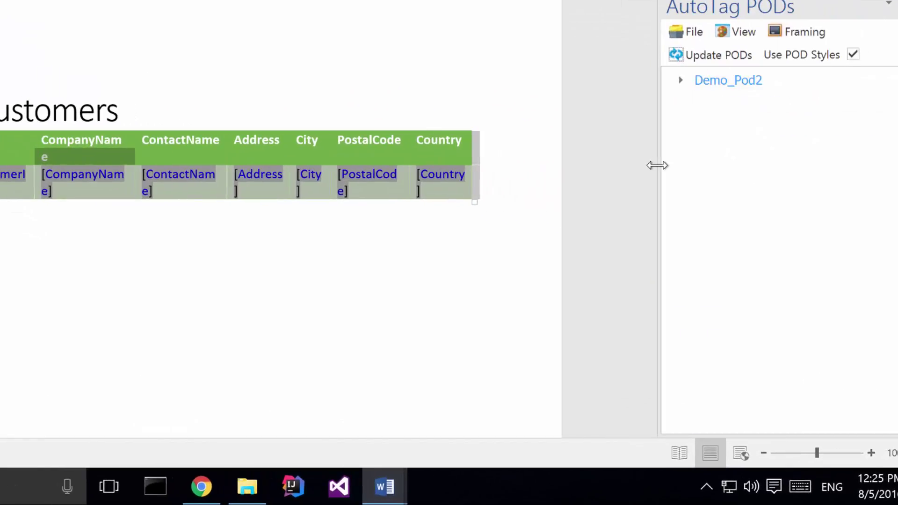
pyautogui.click(679, 80)
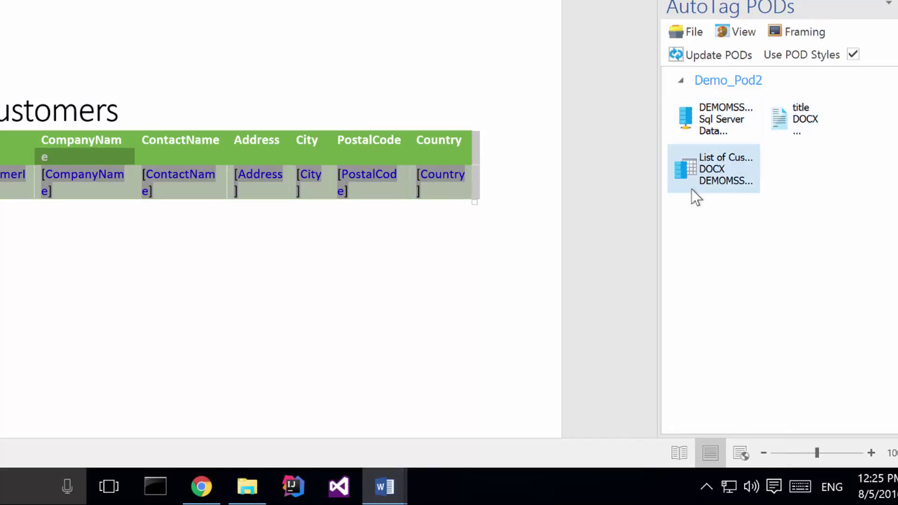
# Replace the heading and table with the title and List of Customers PODs from Demo_Pod2
pyautogui.moveTo(65, 233); pyautogui.dragTo(15, 107)
pyautogui.press('Delete')
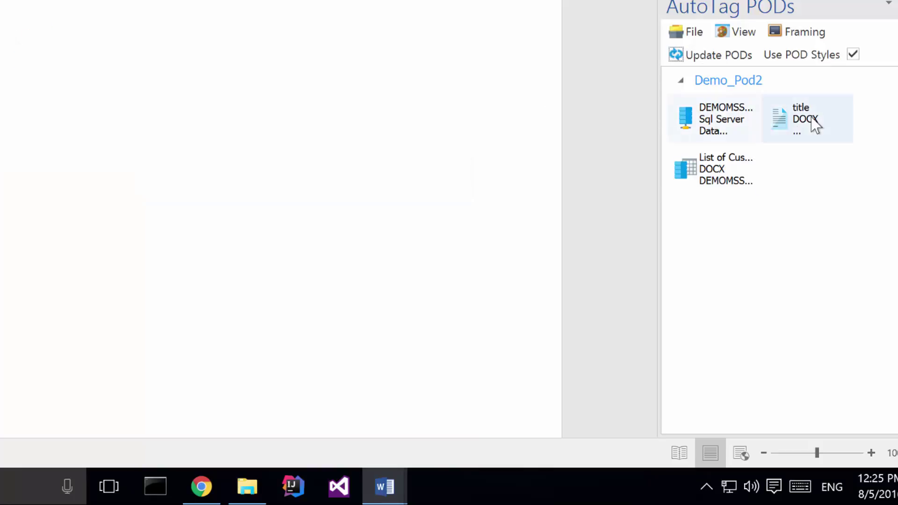
pyautogui.moveTo(801, 120); pyautogui.dragTo(33, 124)
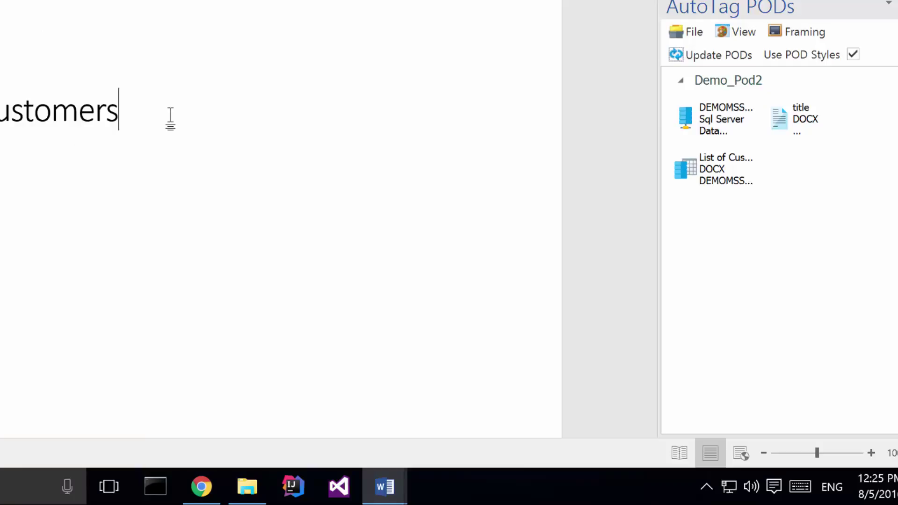
pyautogui.moveTo(720, 184); pyautogui.dragTo(86, 190)
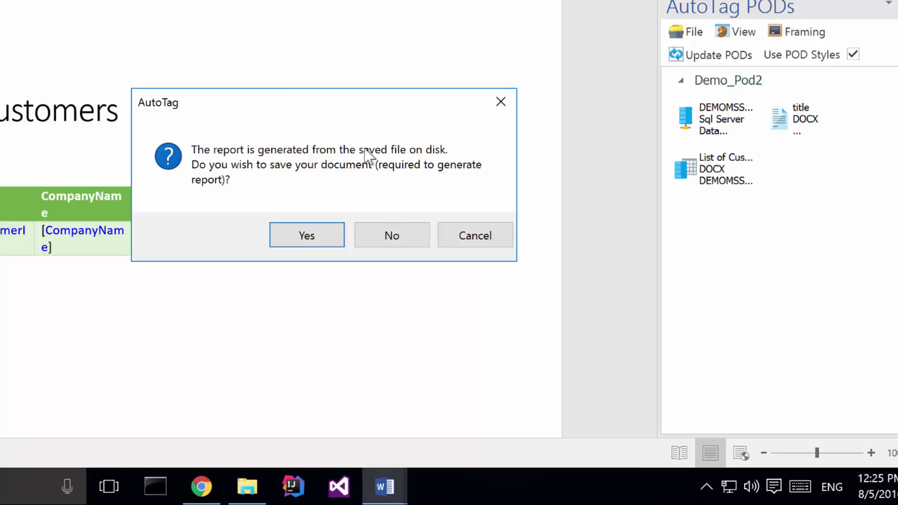
# Save the template, review the POD-built customer report, and close it
pyautogui.click(313, 227)
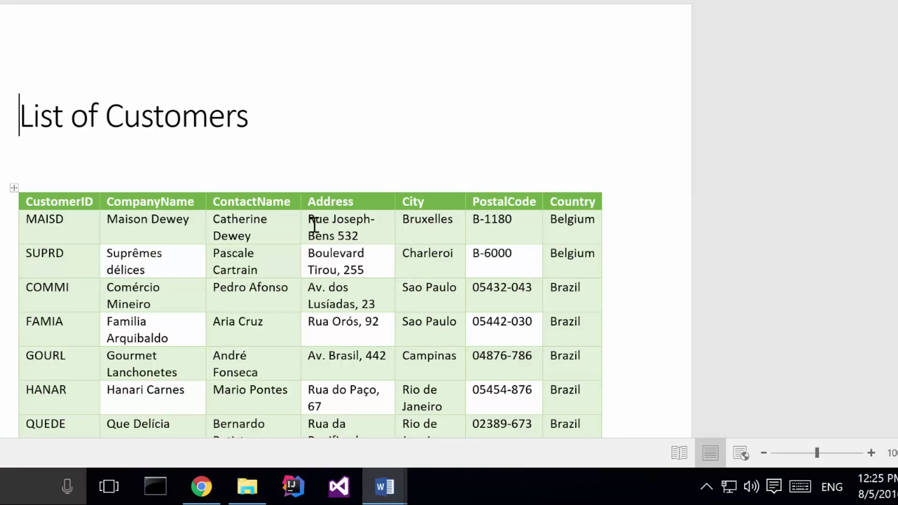
pyautogui.scroll(-5, 344, 70)
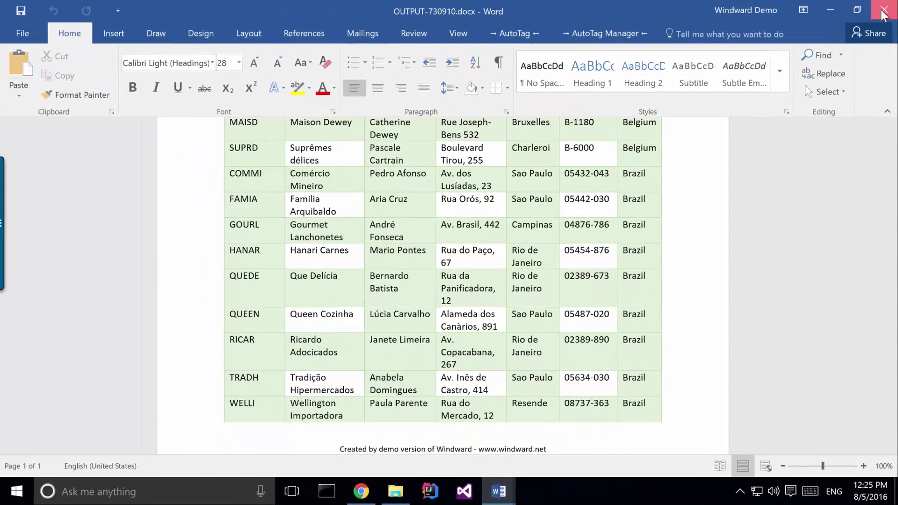
pyautogui.click(884, 11)
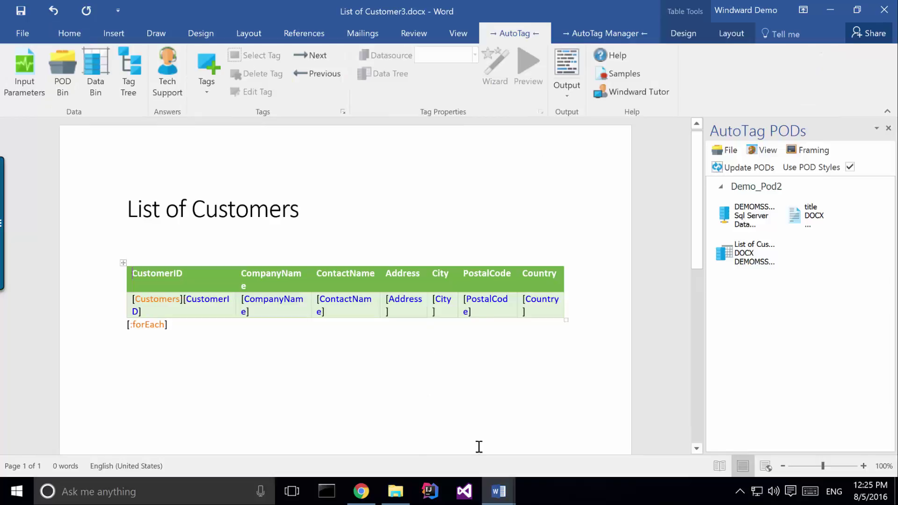
# Return to the List of Customer3 template and launch Windward Tutor from AutoTag Manager
pyautogui.click(361, 491)
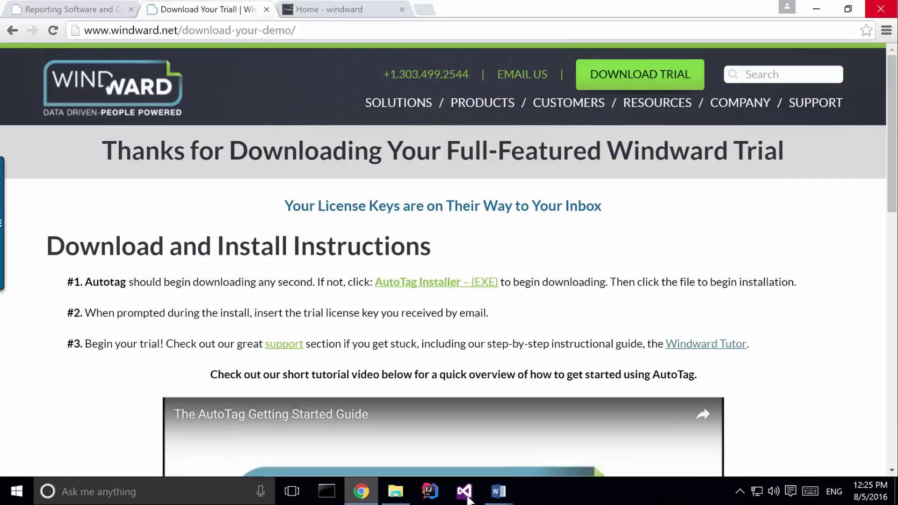
pyautogui.moveTo(501, 491)
pyautogui.click(557, 432)
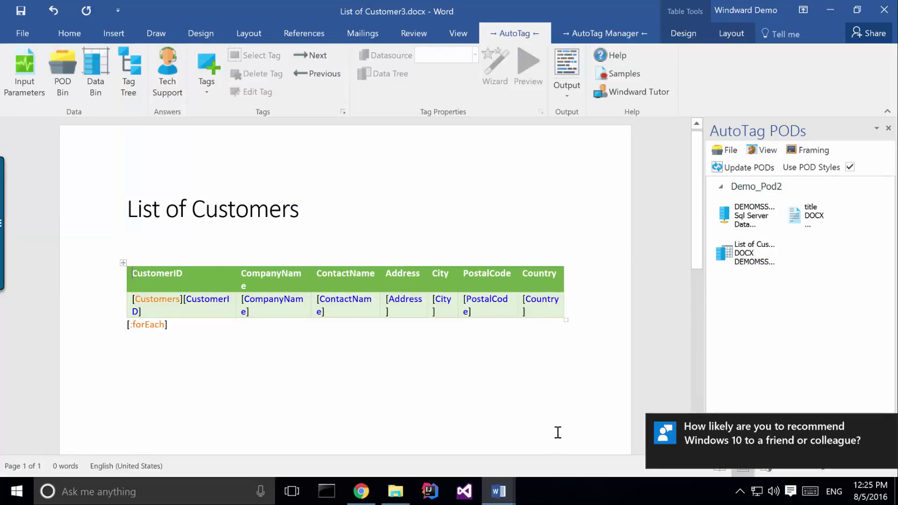
pyautogui.moveTo(499, 491)
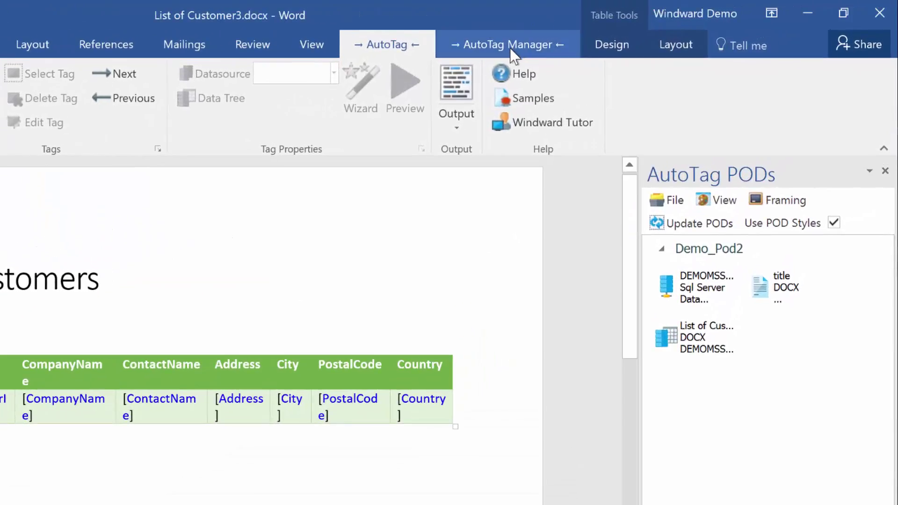
pyautogui.click(508, 44)
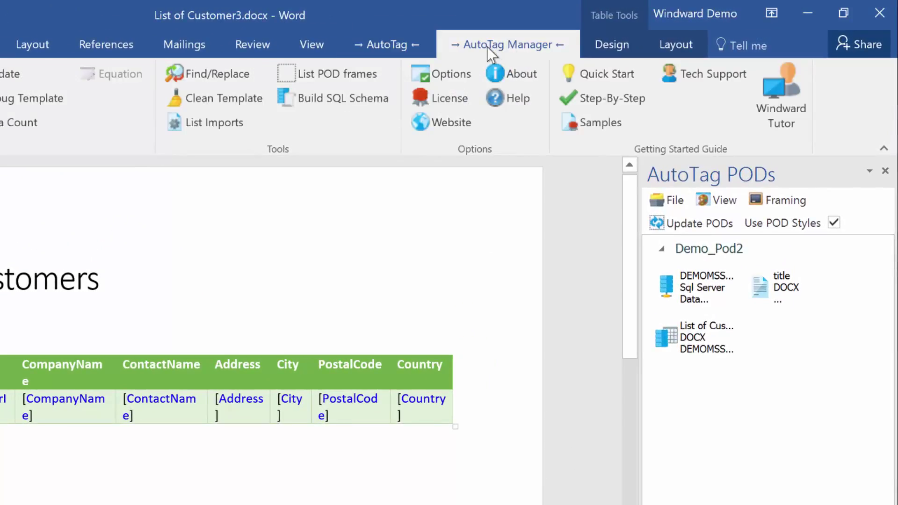
pyautogui.click(783, 116)
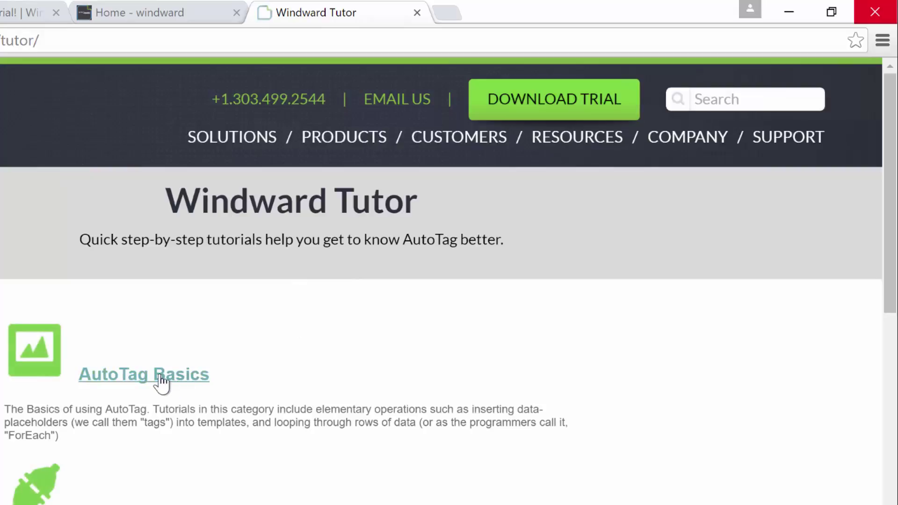
# Play the first 'SHOW ME HOW!' demo in AutoTag Basics' Inserting a Tag tutorial, then close the Windward Tutor
pyautogui.click(160, 381)
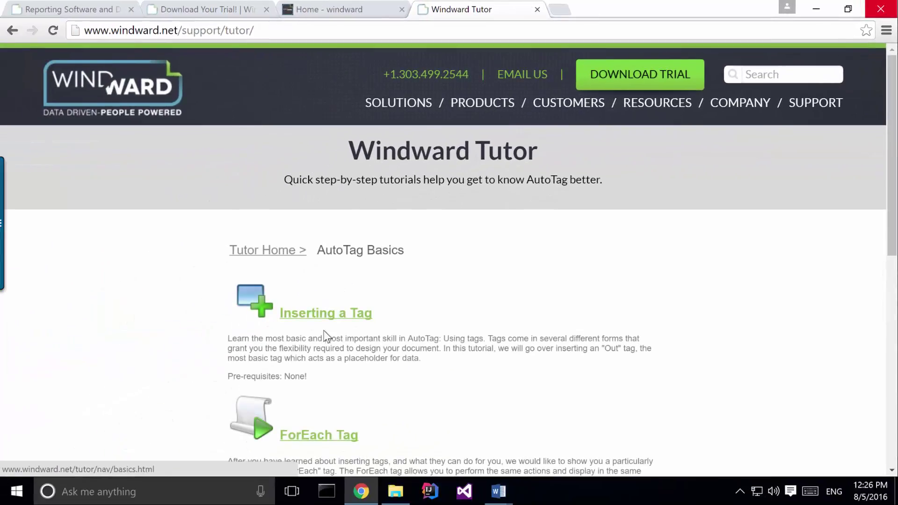
pyautogui.click(325, 323)
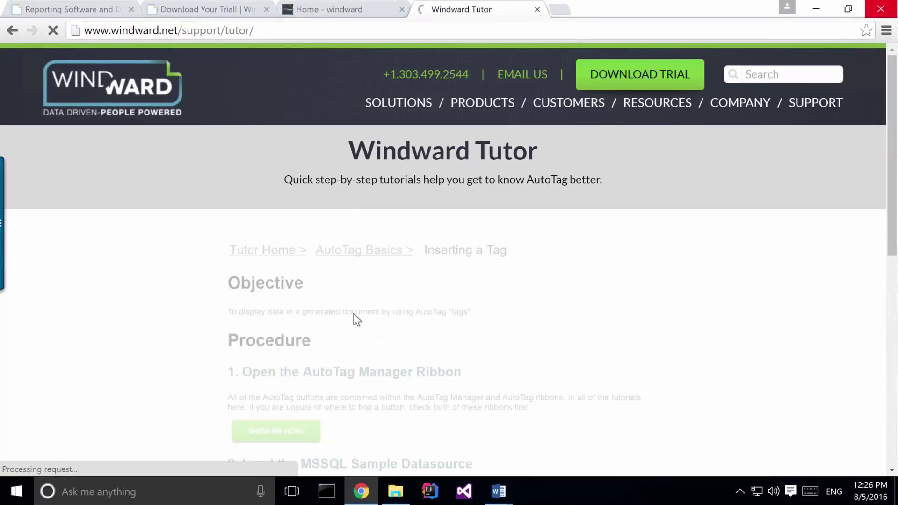
pyautogui.scroll(-1, 352, 313)
pyautogui.scroll(-3, 352, 313)
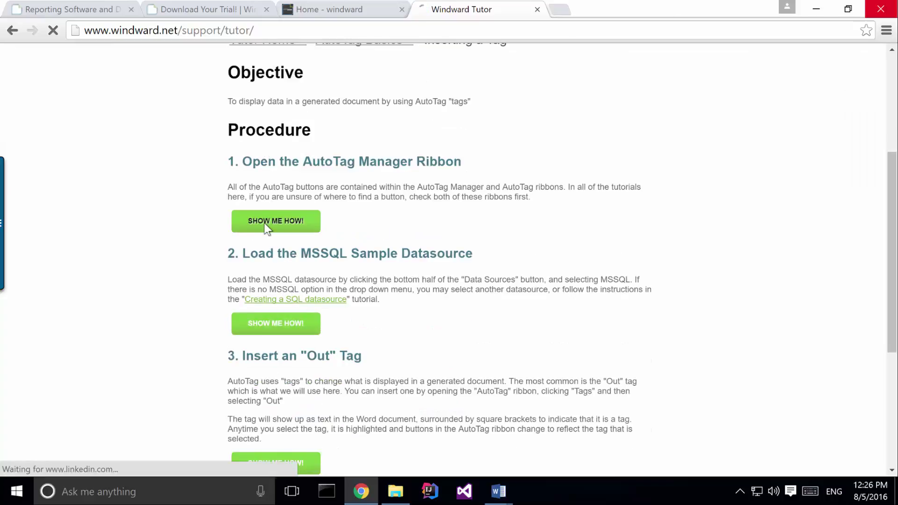
pyautogui.click(266, 223)
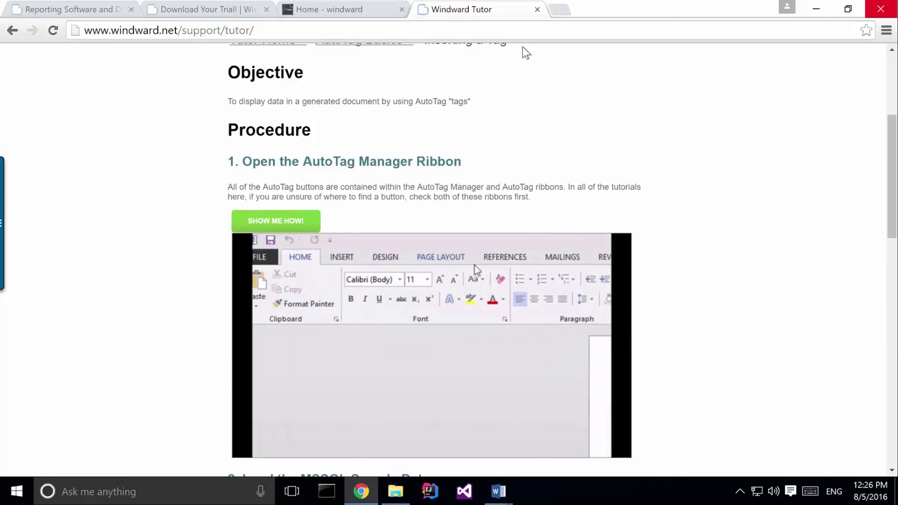
pyautogui.click(537, 10)
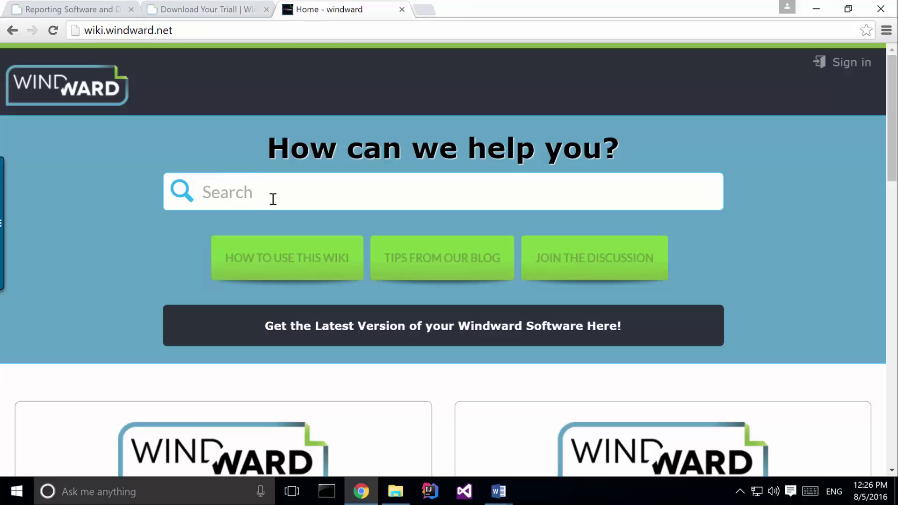
# Open the wiki's New Users 'Get Started with AutoTag' guide, then return to List of Customer3.docx in Word
pyautogui.click(279, 192)
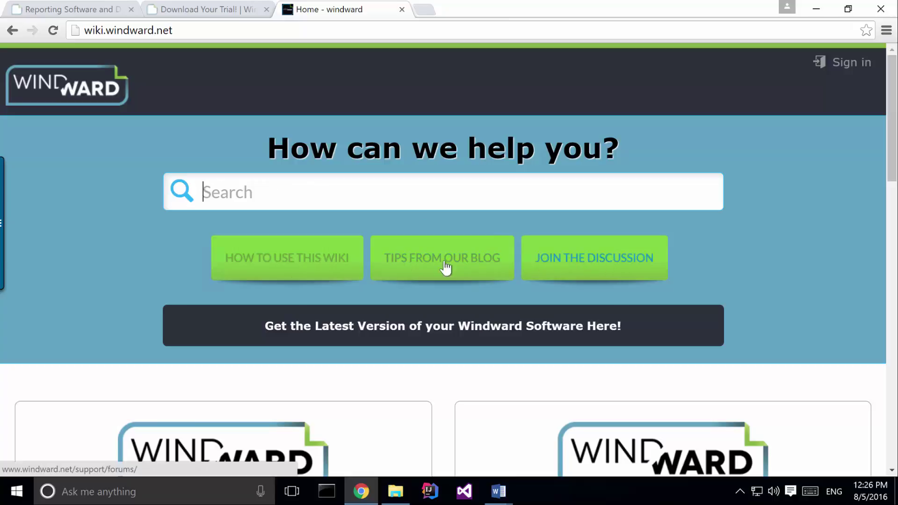
pyautogui.scroll(-3, 299, 294)
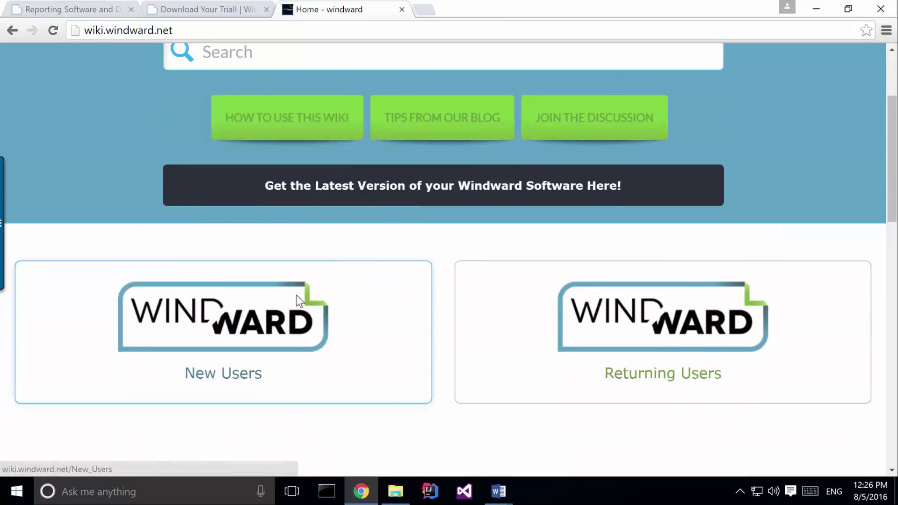
pyautogui.click(231, 337)
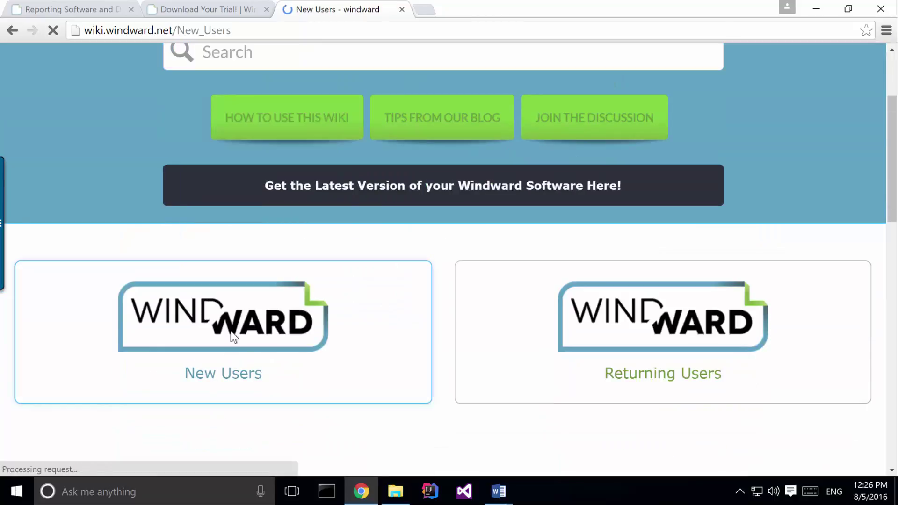
pyautogui.scroll(-6, 251, 316)
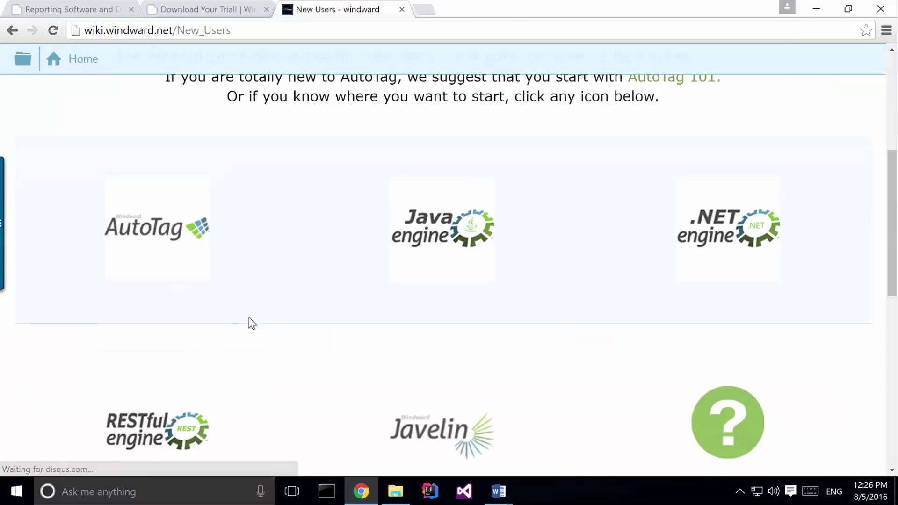
pyautogui.click(154, 234)
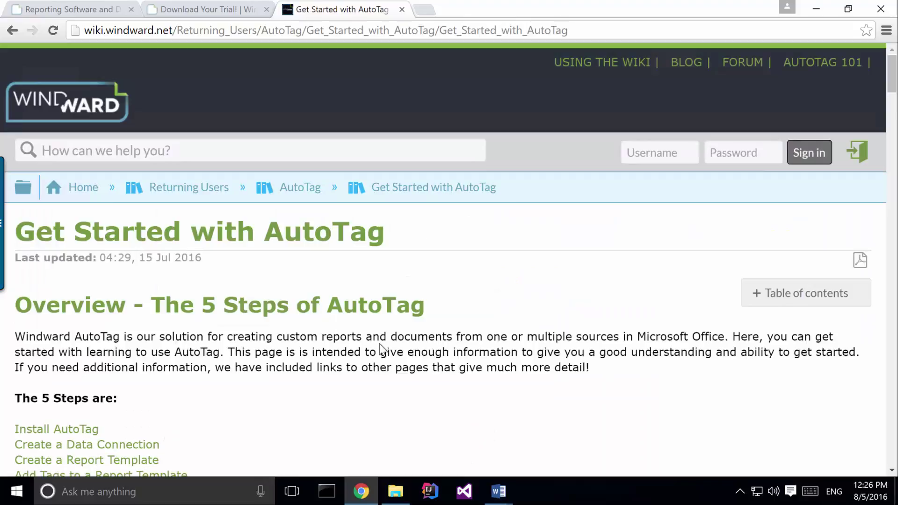
pyautogui.moveTo(498, 491)
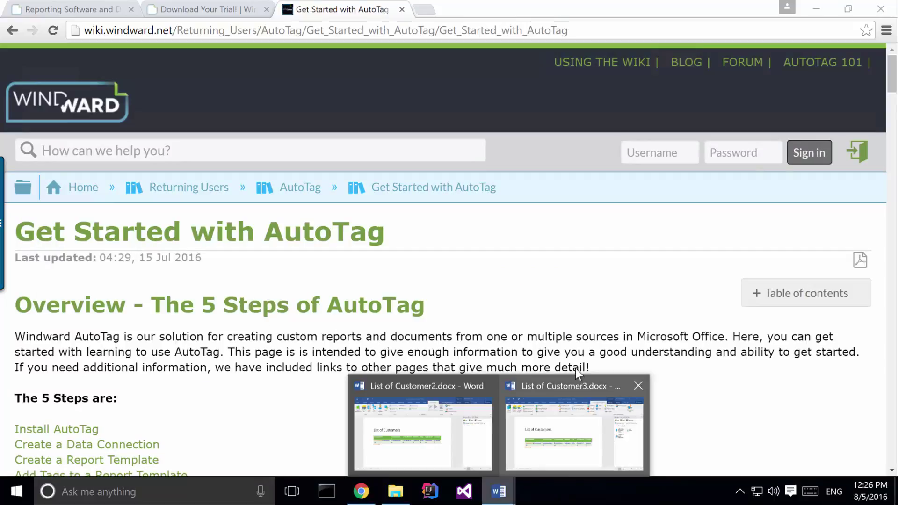
pyautogui.click(573, 386)
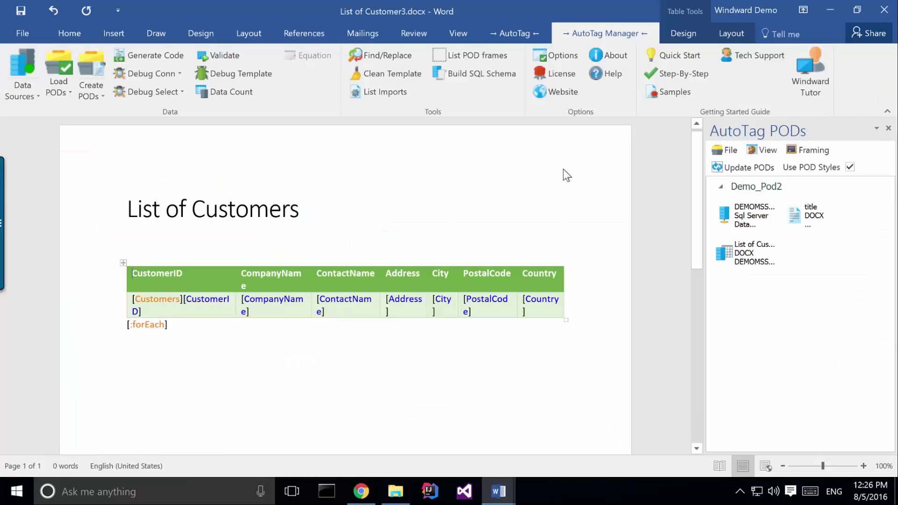
# Browse the list of tag types under the AutoTag ribbon's Tags dropdown, then dismiss it
pyautogui.click(512, 35)
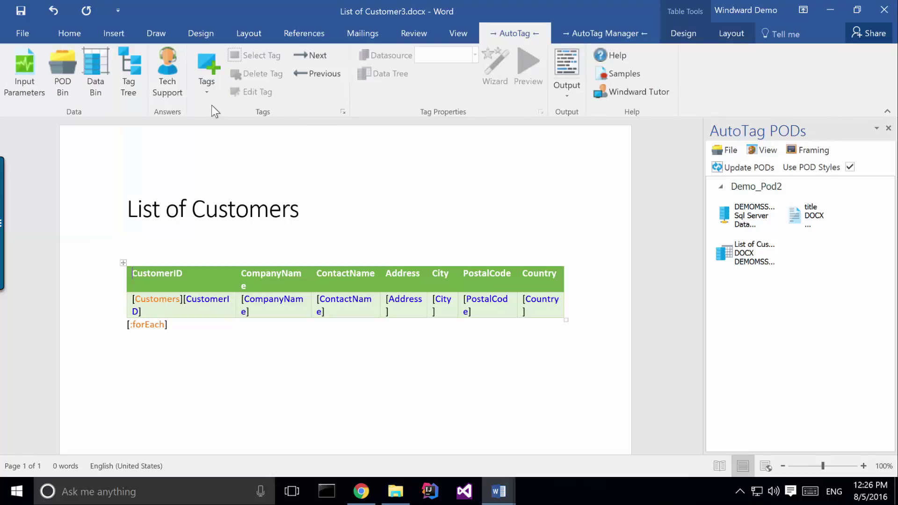
pyautogui.click(198, 91)
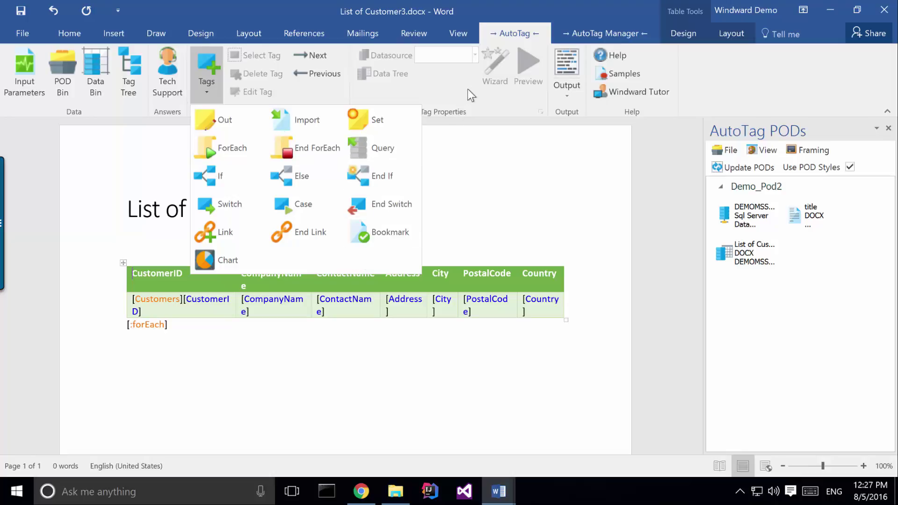
pyautogui.click(461, 155)
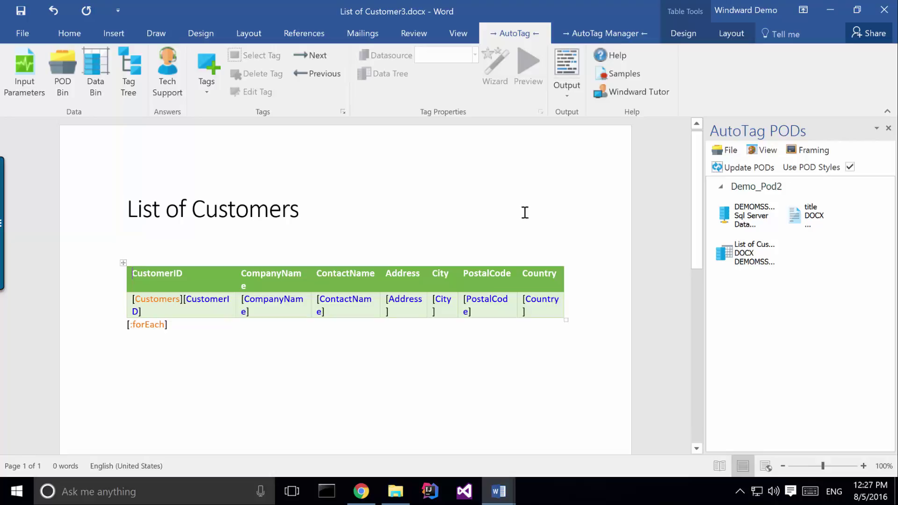
# Return to Chrome and show the windward.net home page tab
pyautogui.moveTo(486, 5)
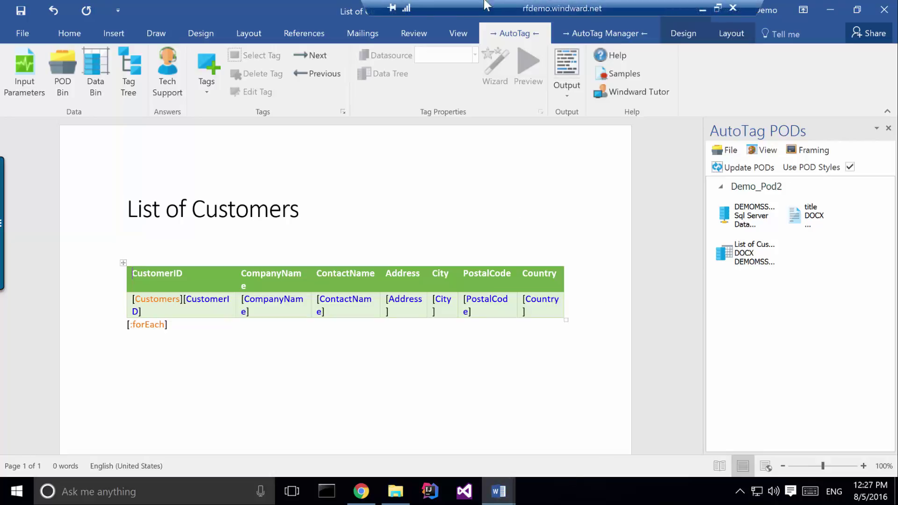
pyautogui.click(361, 491)
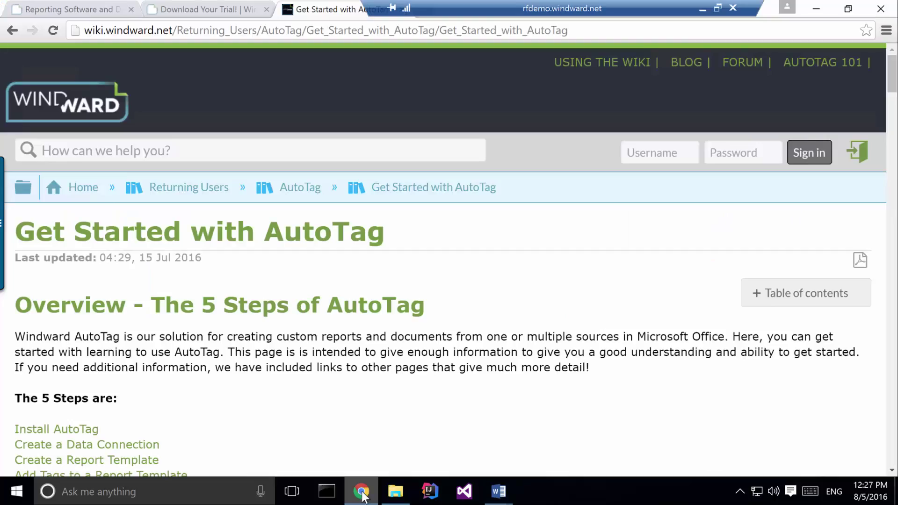
pyautogui.click(70, 10)
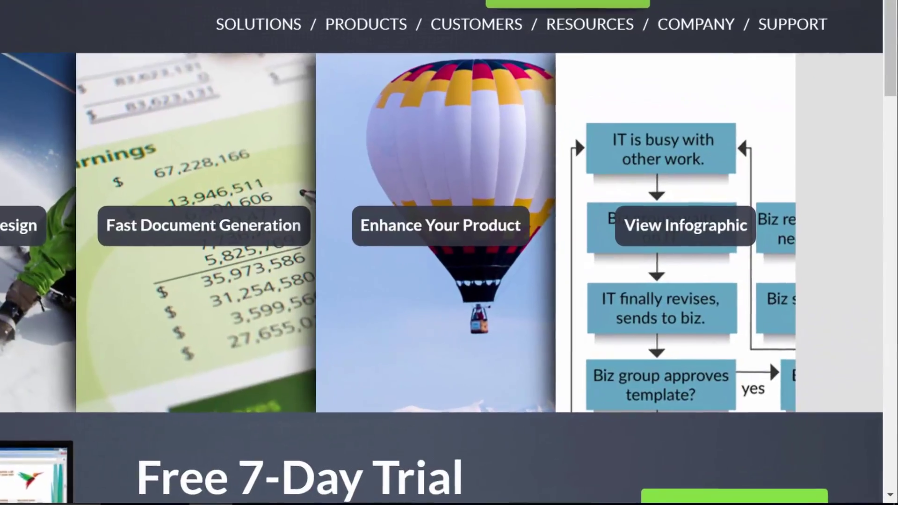